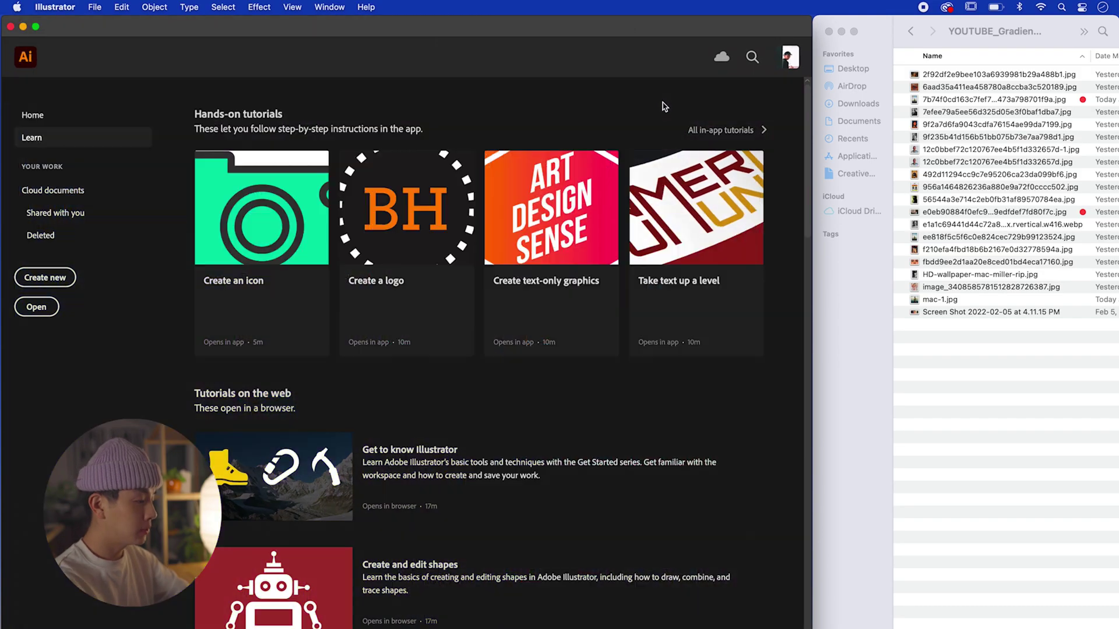
# Create a new document with five 1000 × 1000 px artboards, RGB color and Medium (150 ppi) raster effects.
pyautogui.doubleClick(622, 25)
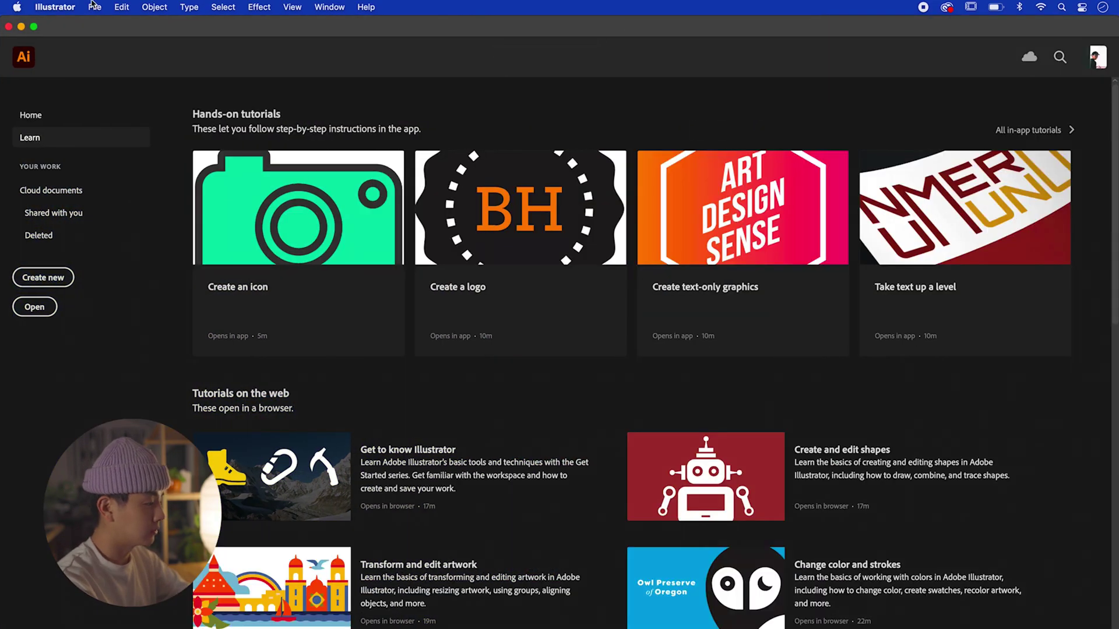
pyautogui.press('super+n')
pyautogui.write('1000')
pyautogui.press('Tab')
pyautogui.write('1000')
pyautogui.press('Tab')
pyautogui.write('5')
pyautogui.click(707, 310)
pyautogui.click(707, 490)
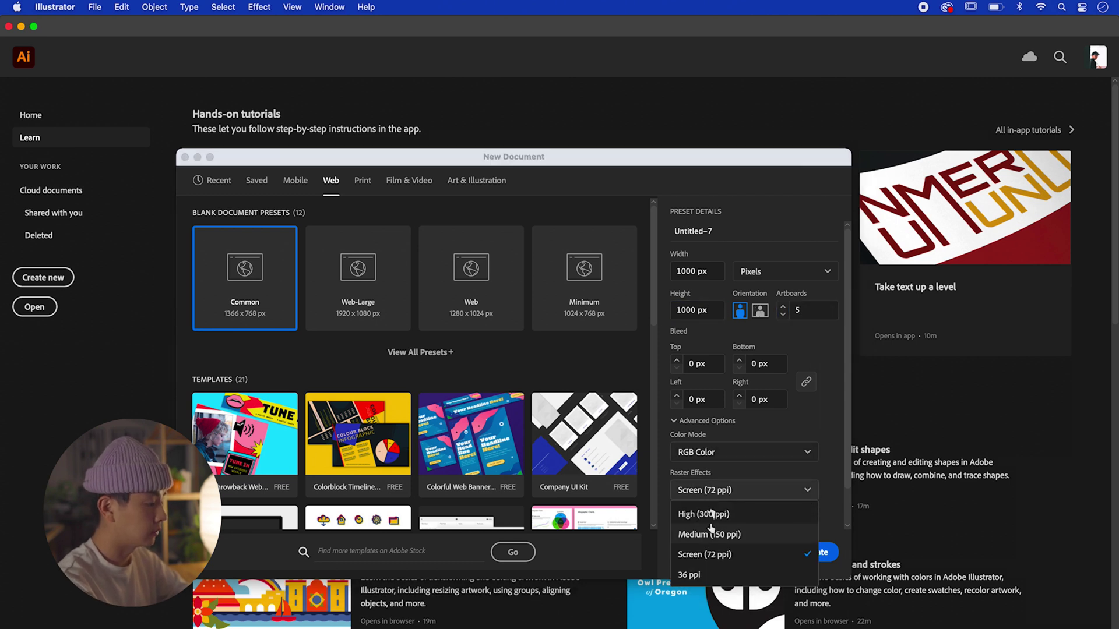
pyautogui.click(711, 532)
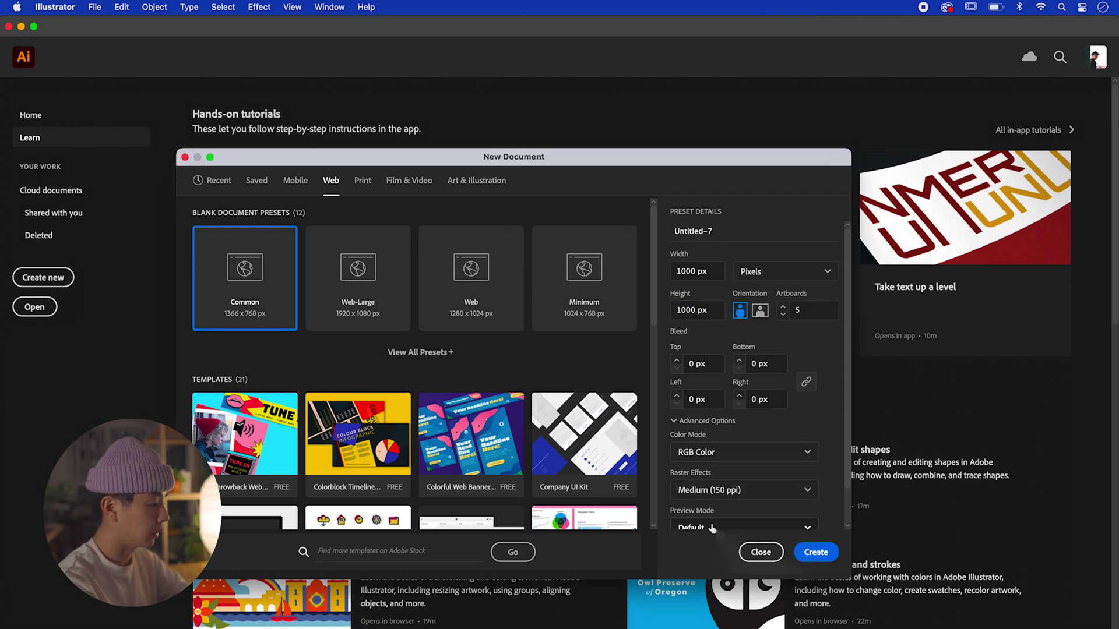
pyautogui.click(814, 553)
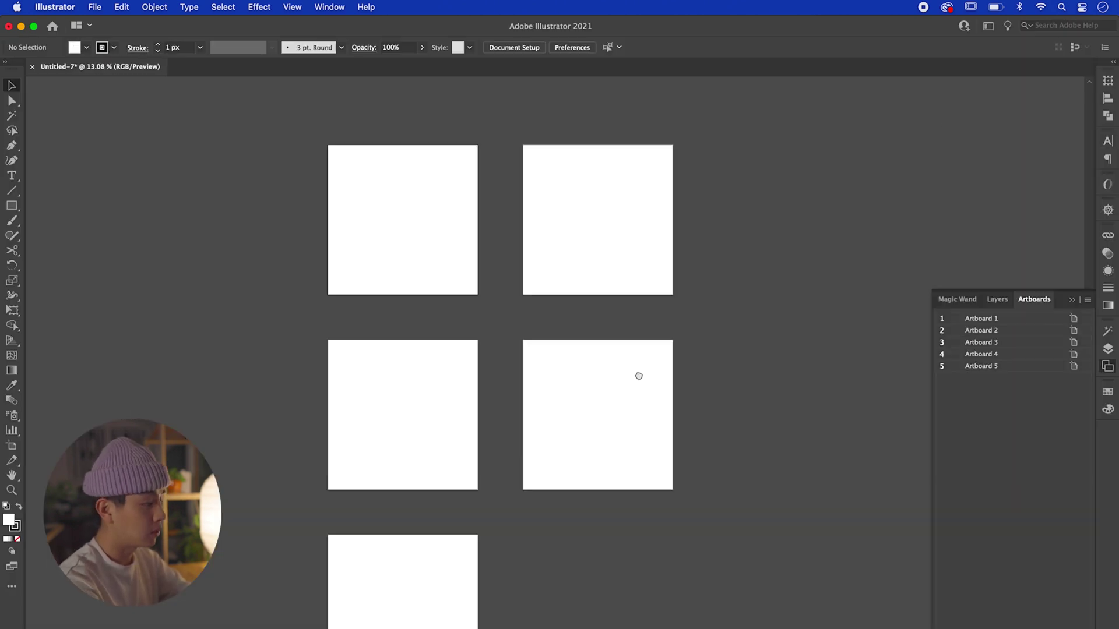
# Show the rulers and draw a 1000 × 1000 px square covering the first artboard.
pyautogui.click(12, 205)
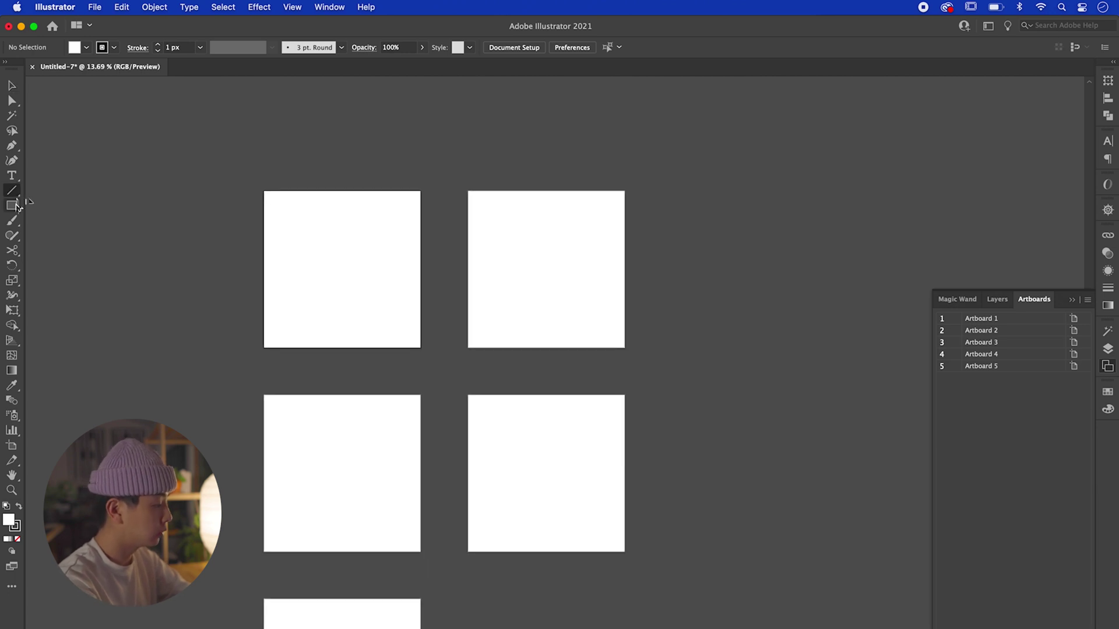
pyautogui.press('super+r')
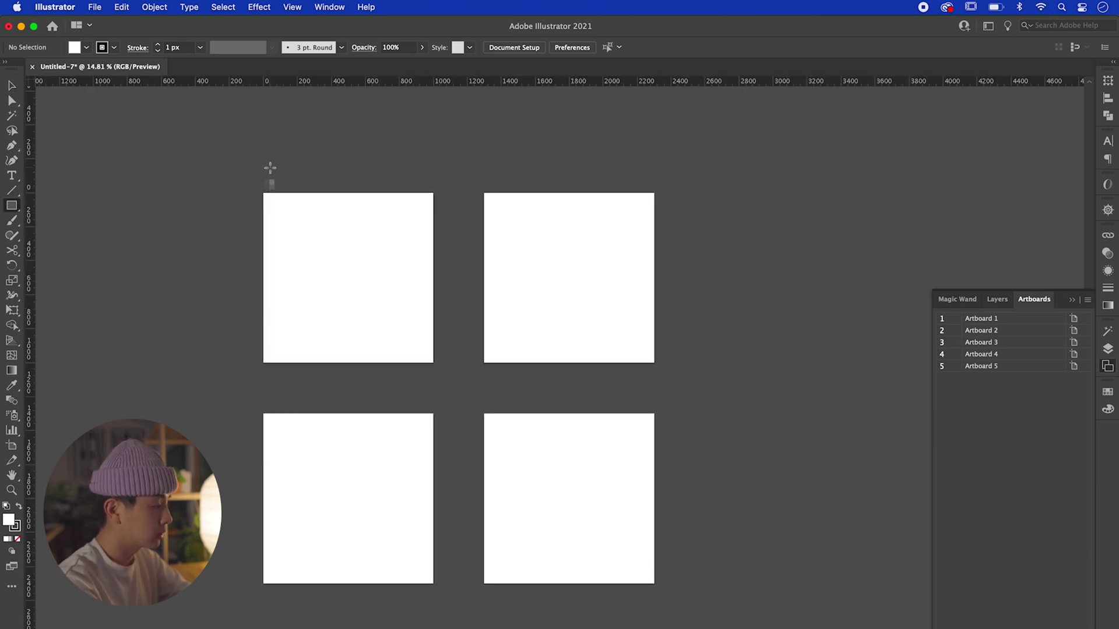
pyautogui.scroll(3, 269, 170)
pyautogui.moveTo(261, 205); pyautogui.dragTo(509, 452)
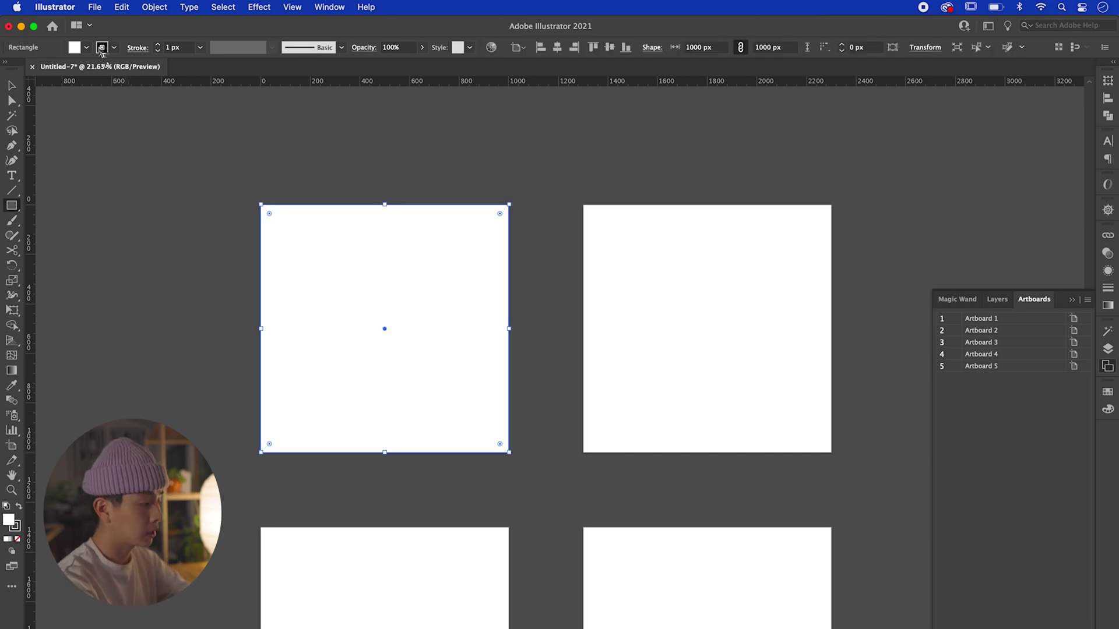
# Give the square a black fill with no stroke and copy it.
pyautogui.press('super+c')
pyautogui.click(19, 506)
pyautogui.click(113, 48)
pyautogui.click(8, 70)
pyautogui.click(117, 227)
# Paste the black square in place on all the remaining artboards and select all the squares.
pyautogui.click(12, 85)
pyautogui.click(676, 308)
pyautogui.press('super+f')
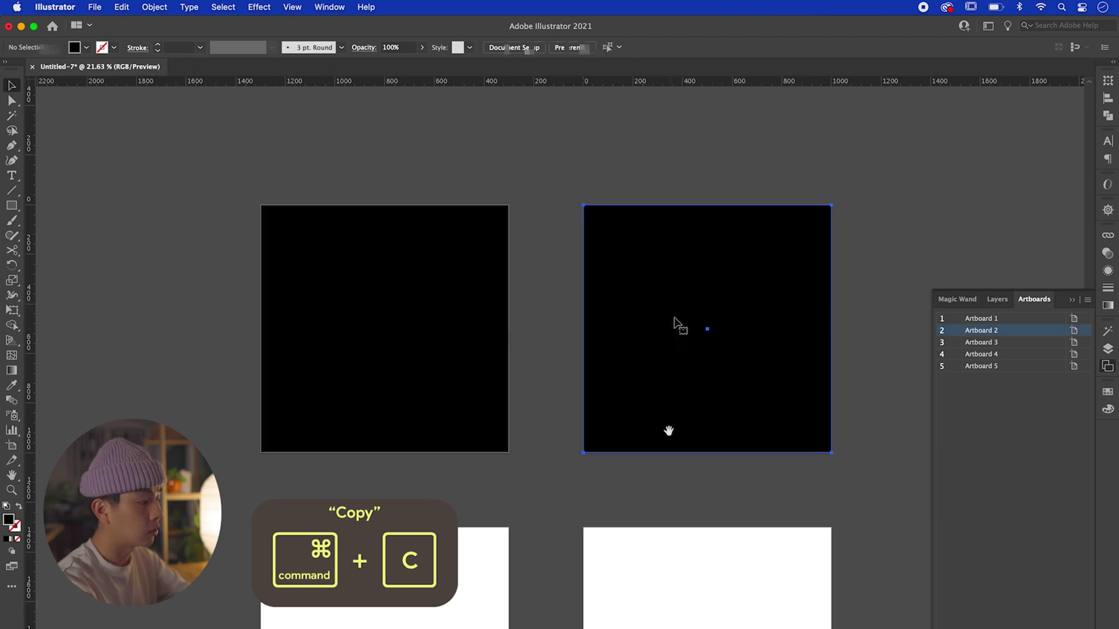
pyautogui.scroll(-3, 492, 427)
pyautogui.click(387, 482)
pyautogui.press('super+f')
pyautogui.scroll(-5, 600, 297)
pyautogui.click(601, 299)
pyautogui.press('super+f')
pyautogui.press('alt+super+0')
pyautogui.press('super+a')
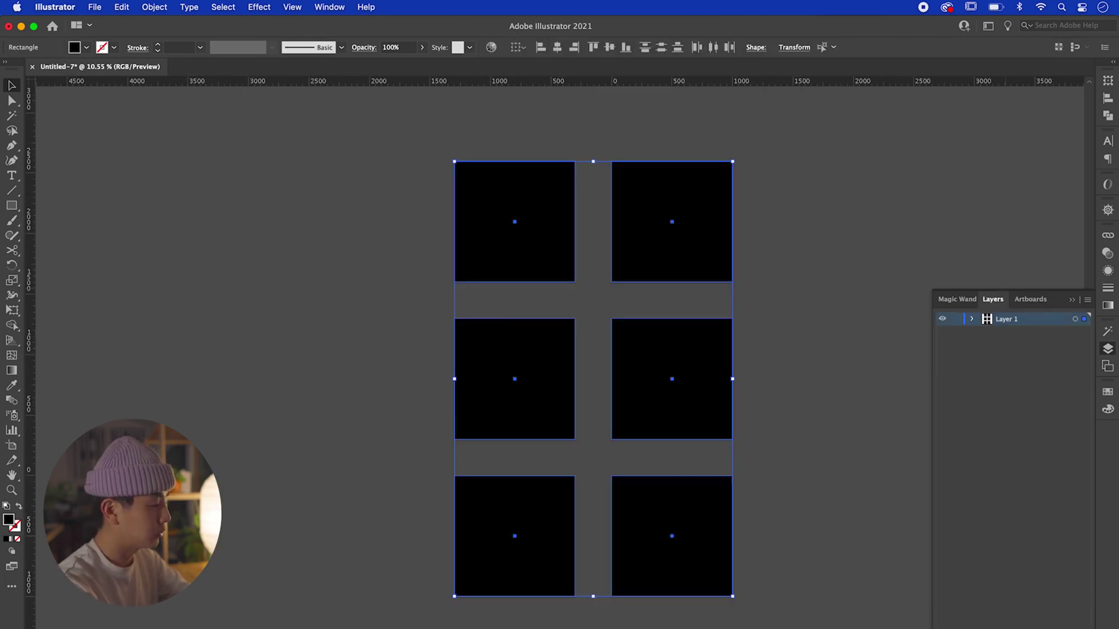
# Add a layer named WORKING above the squares, and rename their layer BLACK BG and lock it.
pyautogui.press('super+l')
pyautogui.doubleClick(1017, 332)
pyautogui.write('BLACK BG')
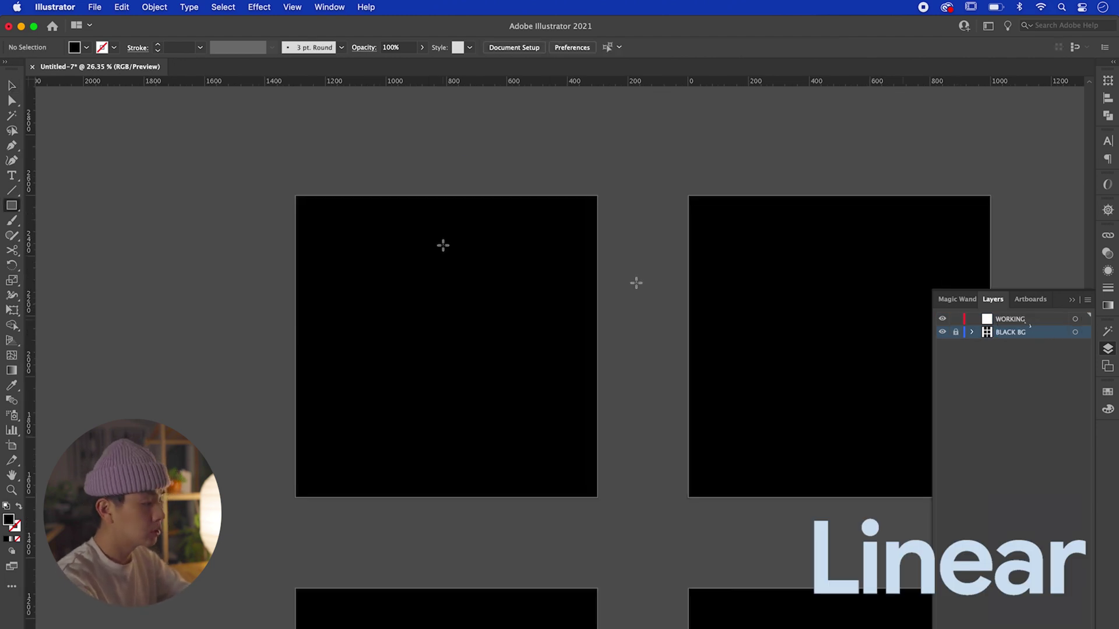
# Draw a square about 583 px wide in the middle of the first artboard and fill it white.
pyautogui.moveTo(354, 268)
pyautogui.mouseDown()
pyautogui.moveTo(505, 407)
pyautogui.moveTo(530, 445)
pyautogui.mouseUp()
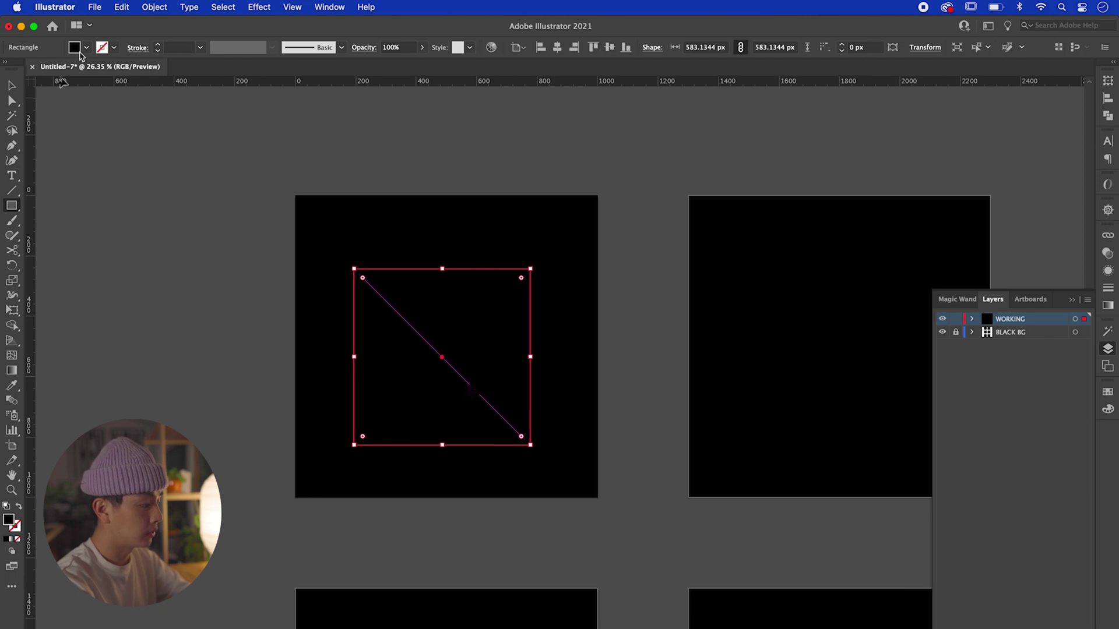
pyautogui.click(79, 48)
pyautogui.click(25, 68)
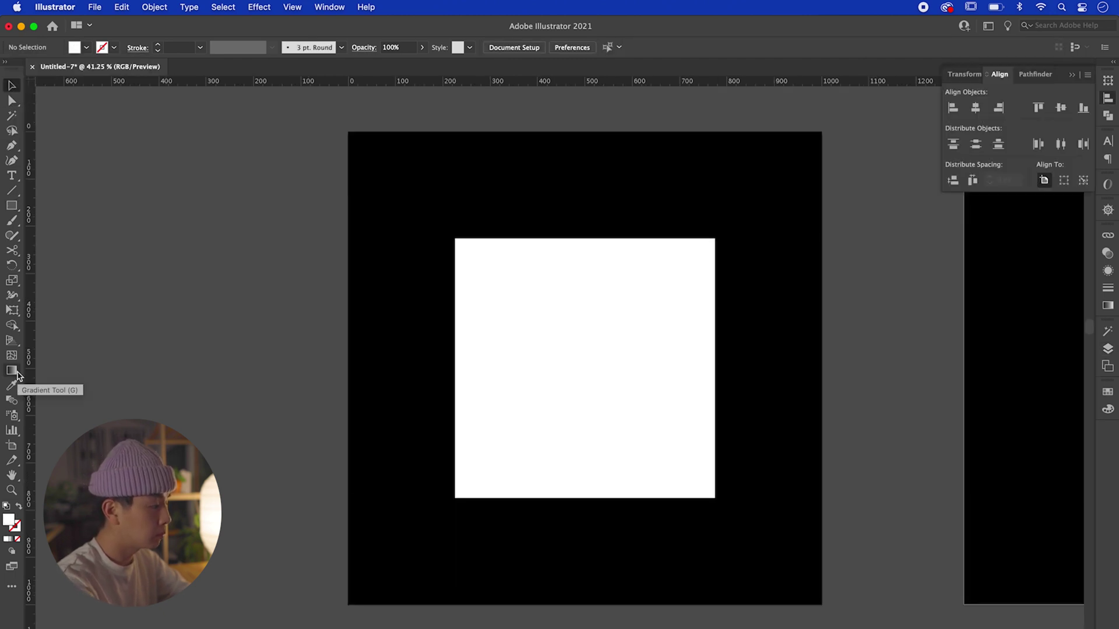
pyautogui.click(86, 48)
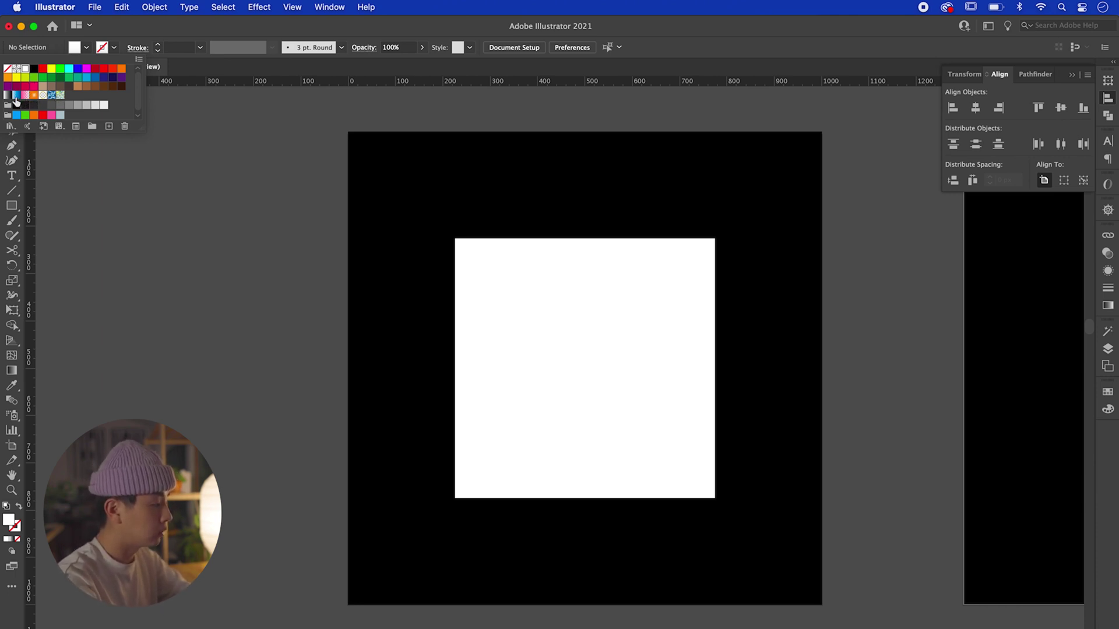
pyautogui.click(74, 237)
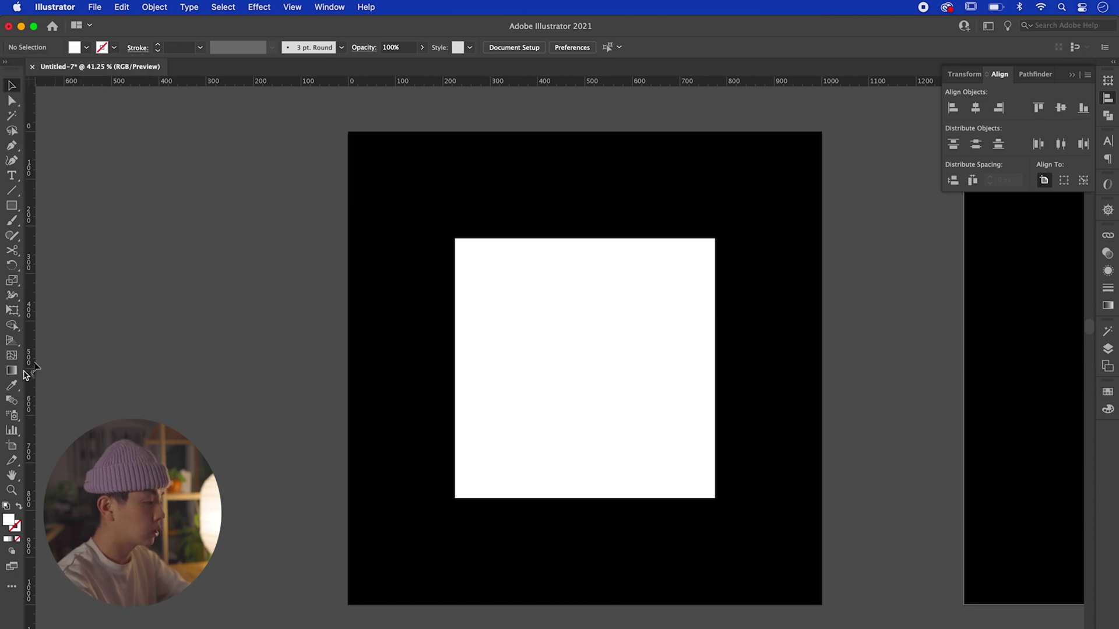
# Apply a linear white-to-black gradient to the white square with the Gradient tool.
pyautogui.click(11, 370)
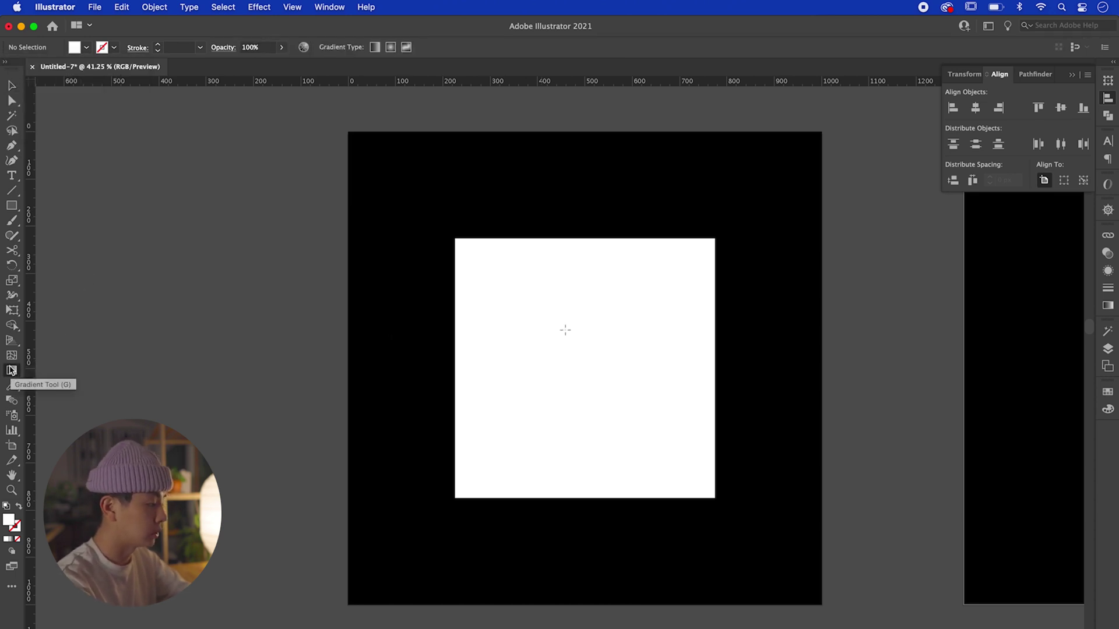
pyautogui.click(564, 324)
pyautogui.hscroll(5, 707, 367)
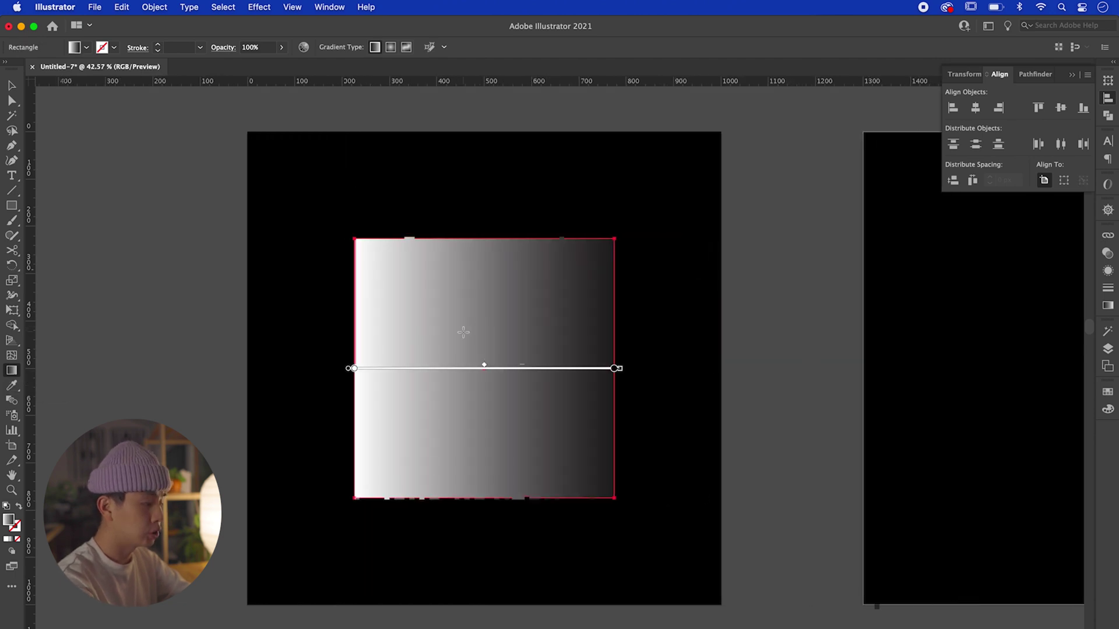
pyautogui.scroll(3, 463, 332)
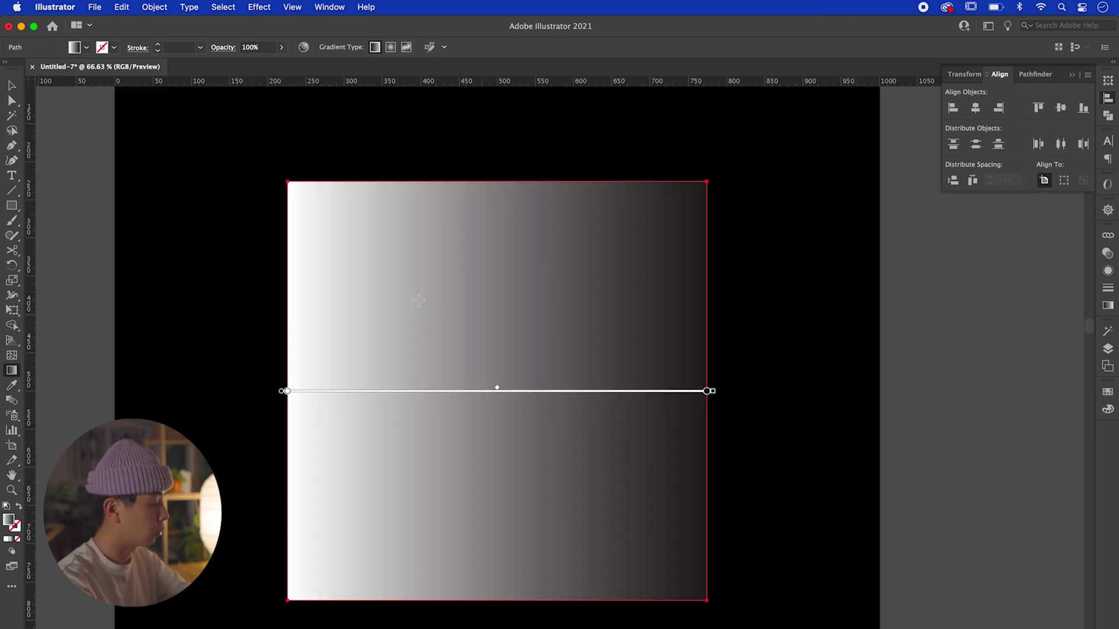
pyautogui.hscroll(3, 699, 262)
pyautogui.scroll(-1, 699, 262)
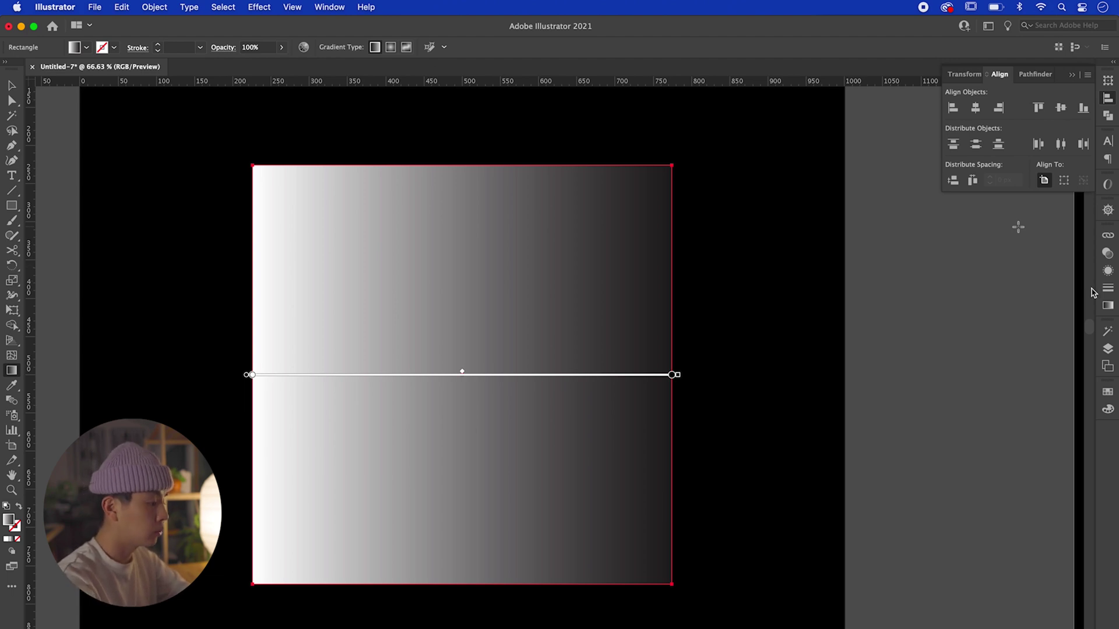
# Open the gradient settings, float them beside the square and enlarge them for a bigger gradient ramp.
pyautogui.click(1113, 311)
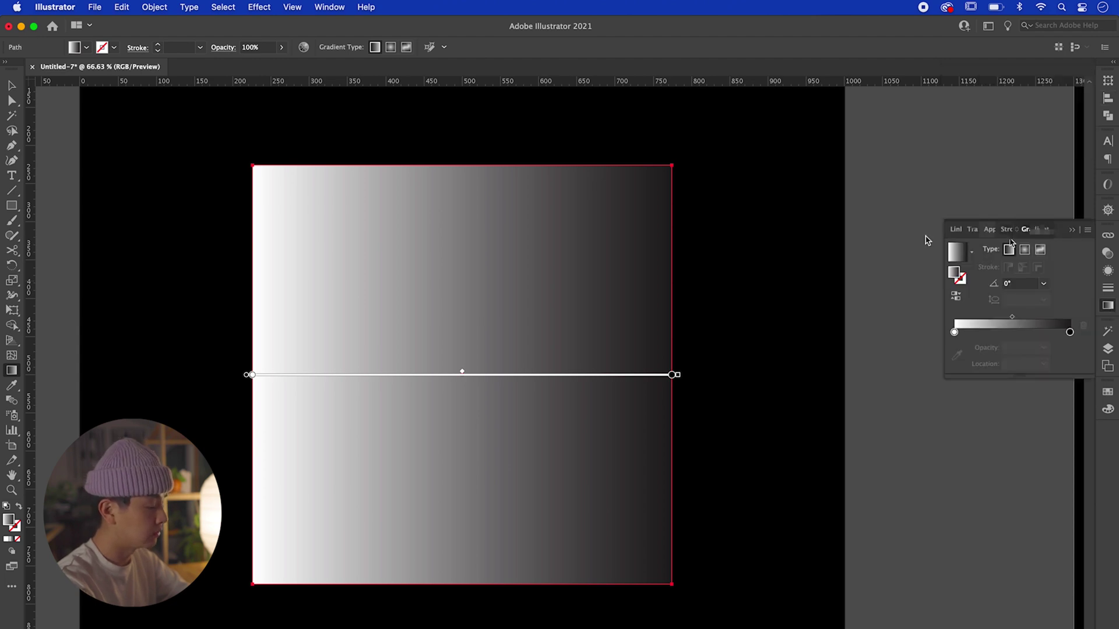
pyautogui.moveTo(961, 230); pyautogui.dragTo(829, 213)
pyautogui.moveTo(910, 362); pyautogui.dragTo(1030, 475)
pyautogui.moveTo(892, 204); pyautogui.dragTo(904, 199)
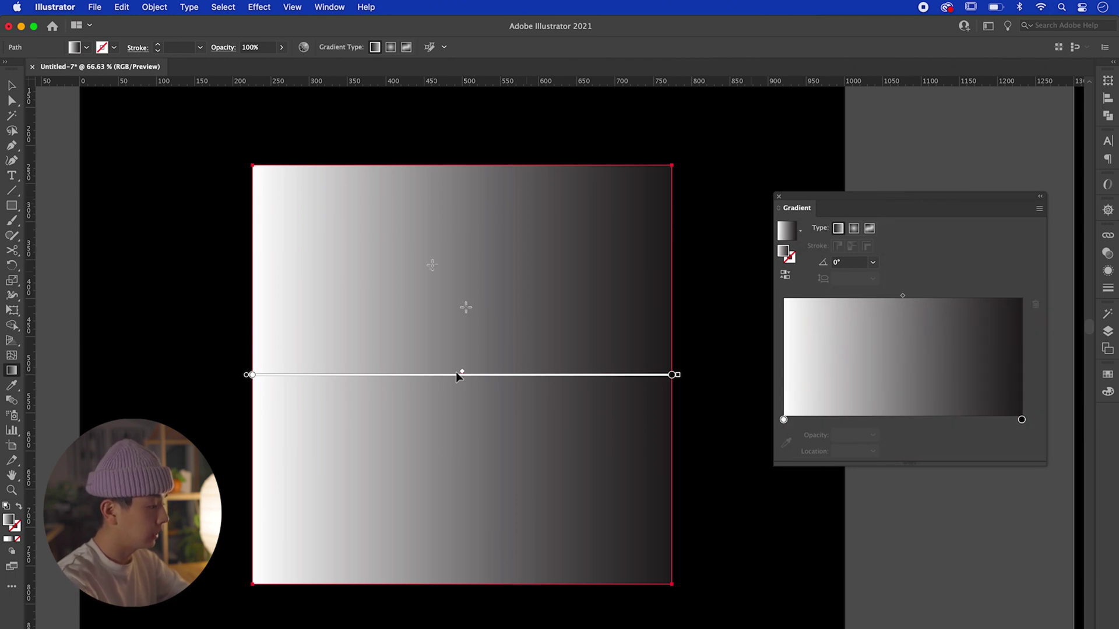
pyautogui.scroll(-2, 455, 372)
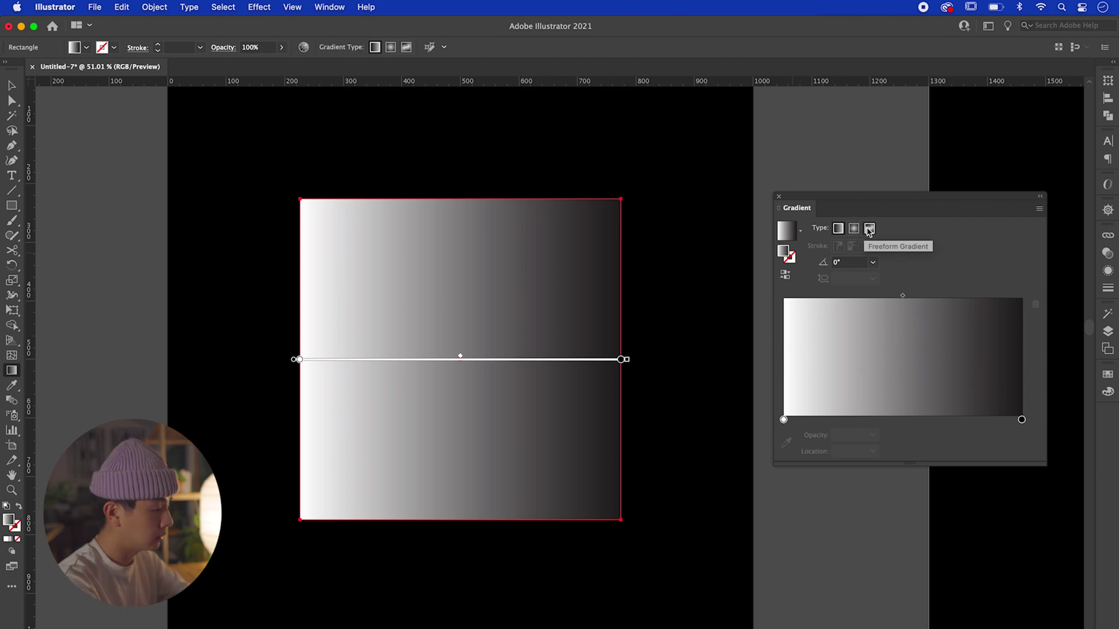
# Set the angle of the square's linear gradient to -90°.
pyautogui.click(850, 263)
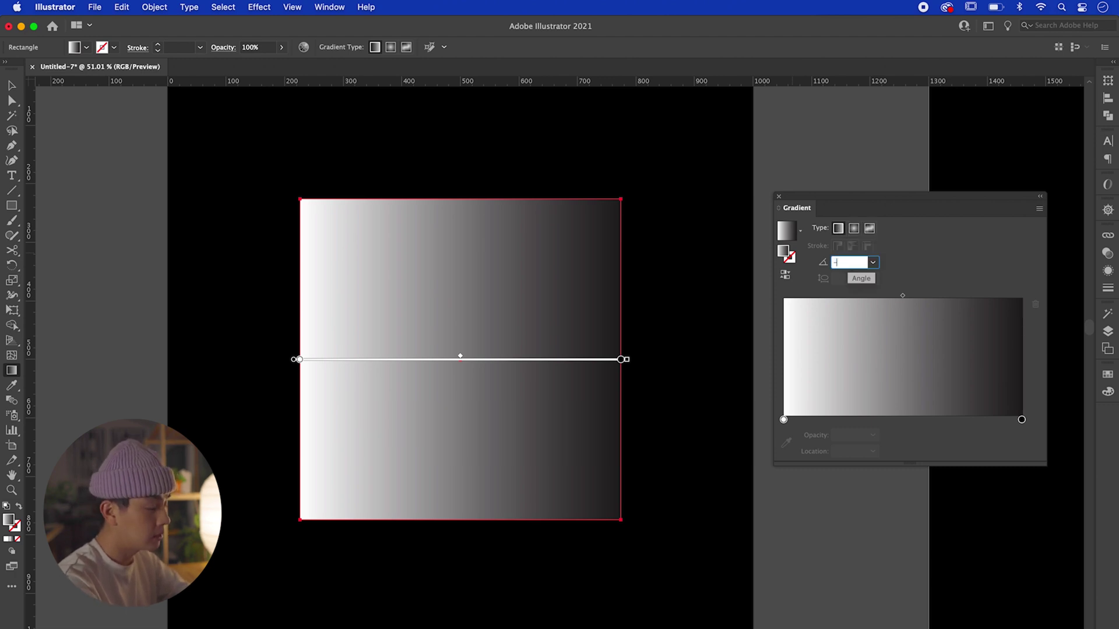
pyautogui.write('-90')
pyautogui.press('Return')
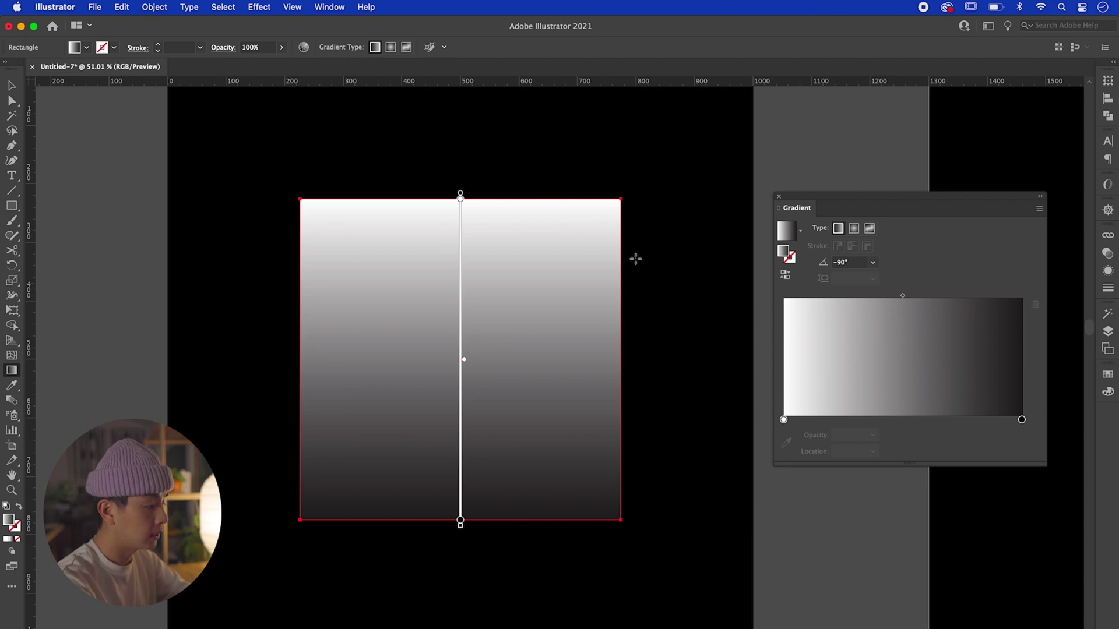
# Switch the gradient's white start stop to RGB and color it green (00ff70).
pyautogui.doubleClick(784, 419)
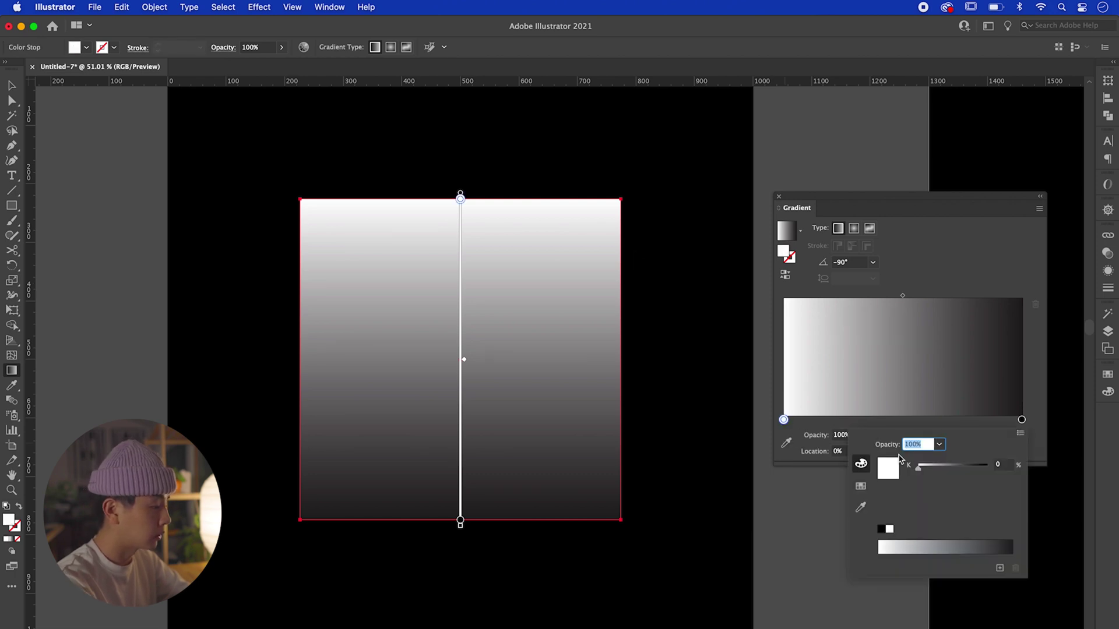
pyautogui.click(1020, 434)
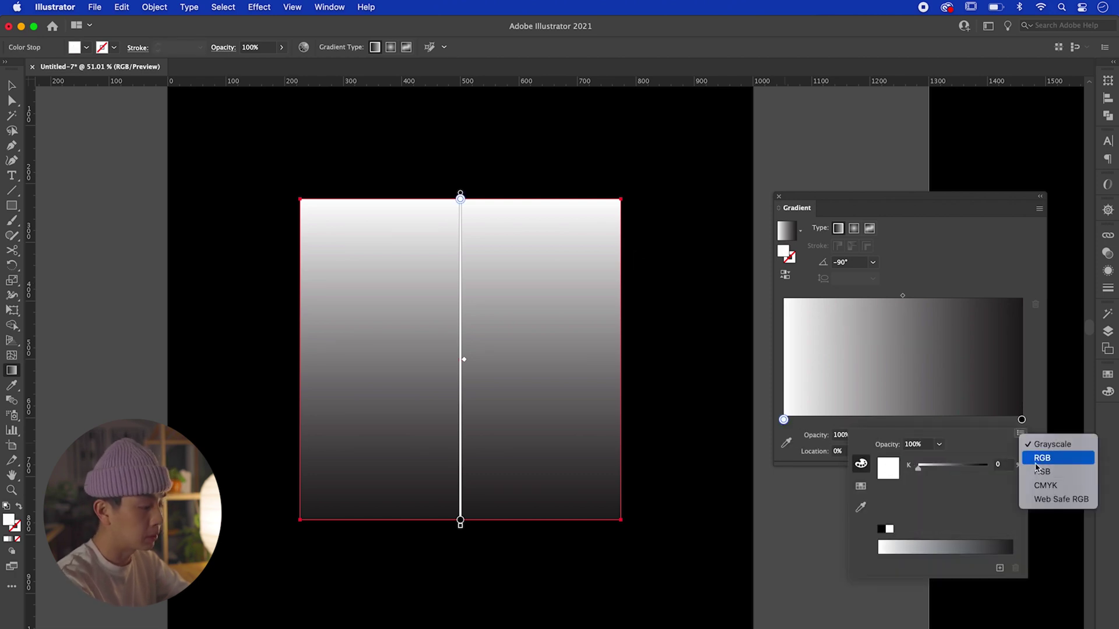
pyautogui.click(1036, 463)
pyautogui.moveTo(963, 467); pyautogui.dragTo(988, 488)
pyautogui.click(949, 508)
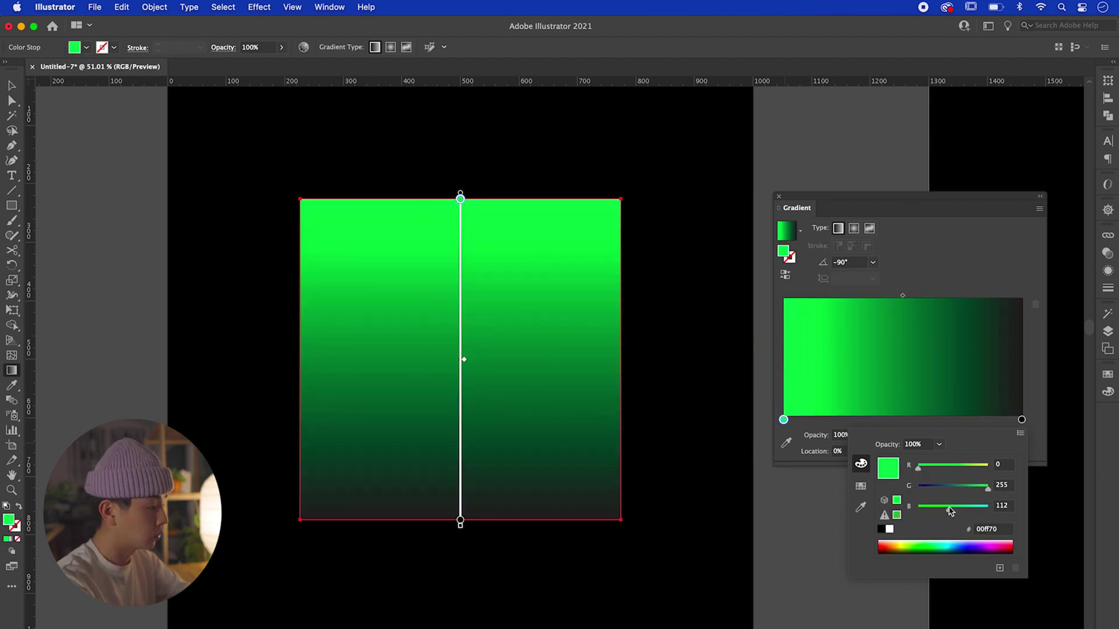
# Switch the gradient's end stop to RGB and make it white, and recolor the start stop yellow.
pyautogui.doubleClick(1021, 420)
pyautogui.click(1020, 433)
pyautogui.click(1036, 463)
pyautogui.click(889, 529)
pyautogui.doubleClick(783, 419)
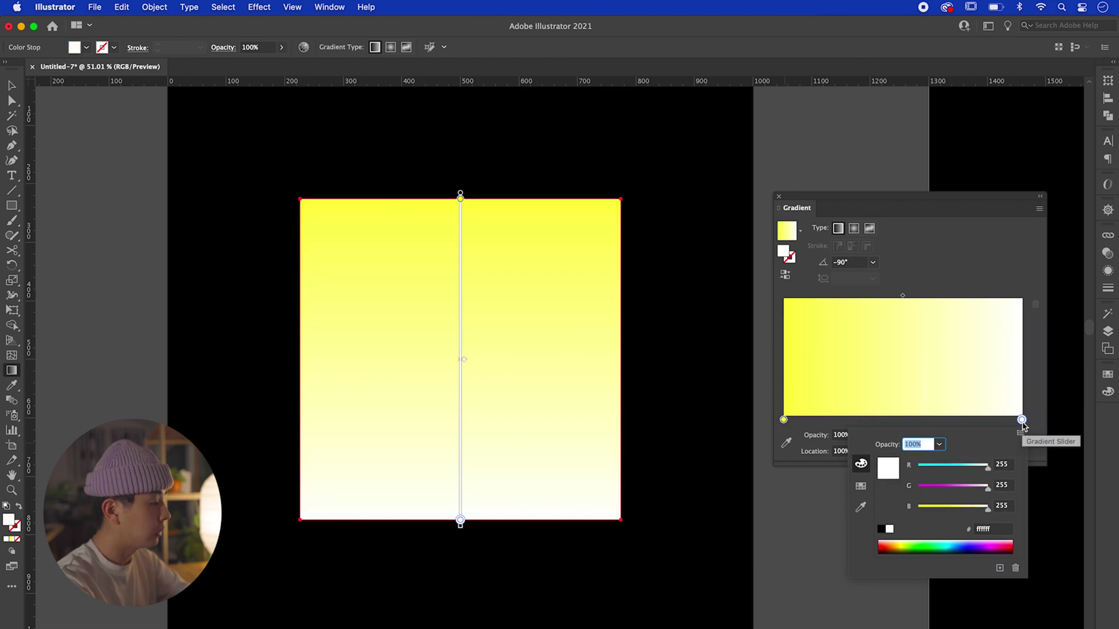
# Turn the white end stop pink with a green value of 174, and add a cyan middle stop at about 49%.
pyautogui.moveTo(987, 485); pyautogui.dragTo(965, 486)
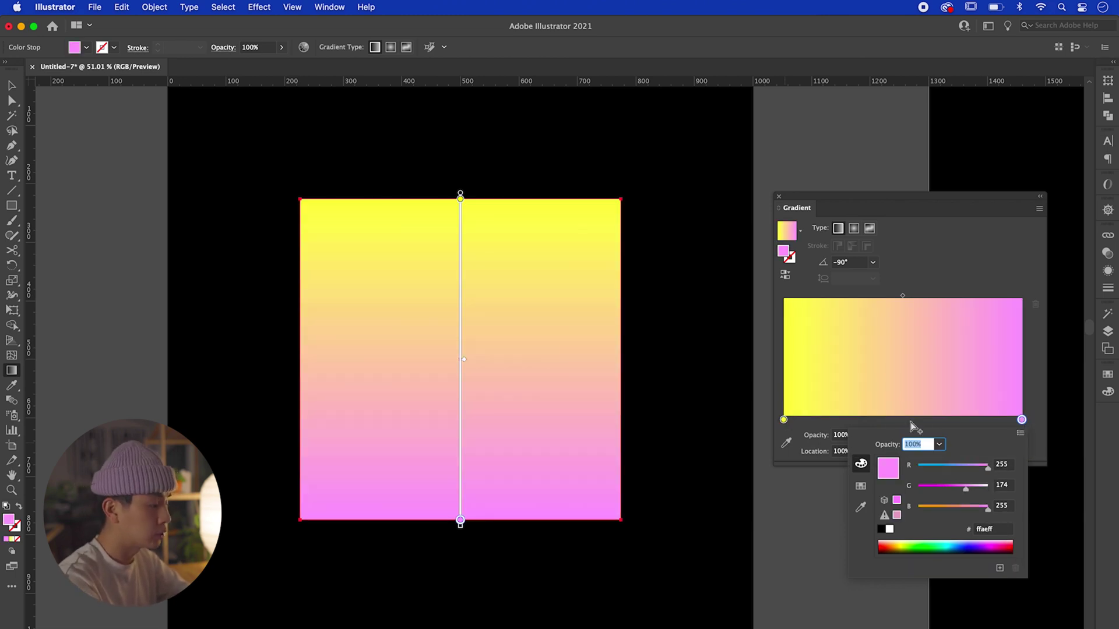
pyautogui.click(901, 420)
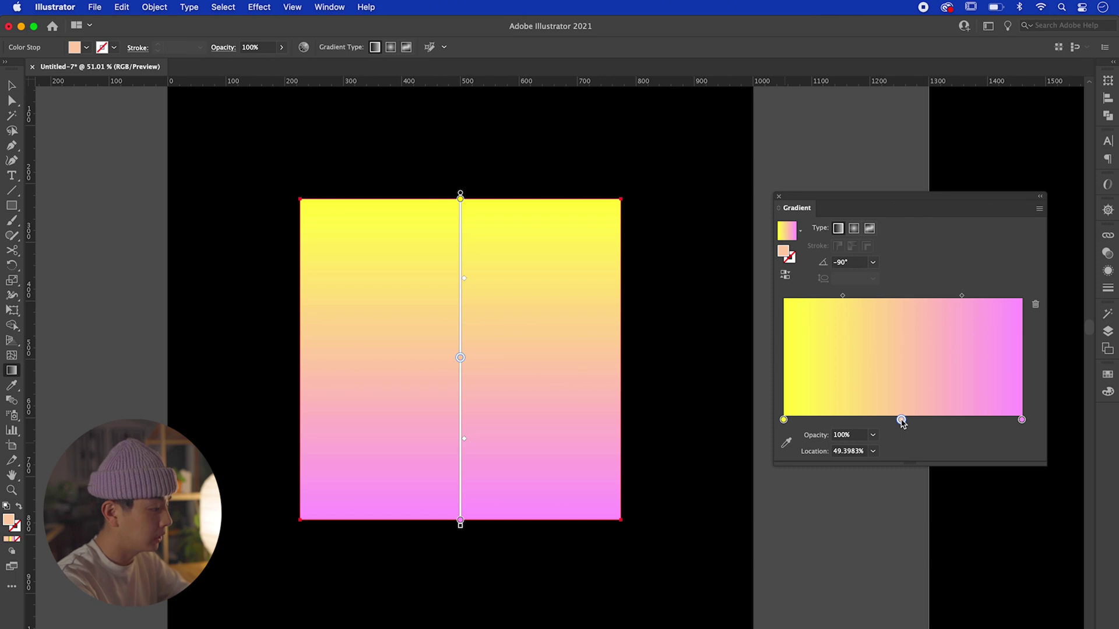
pyautogui.doubleClick(900, 420)
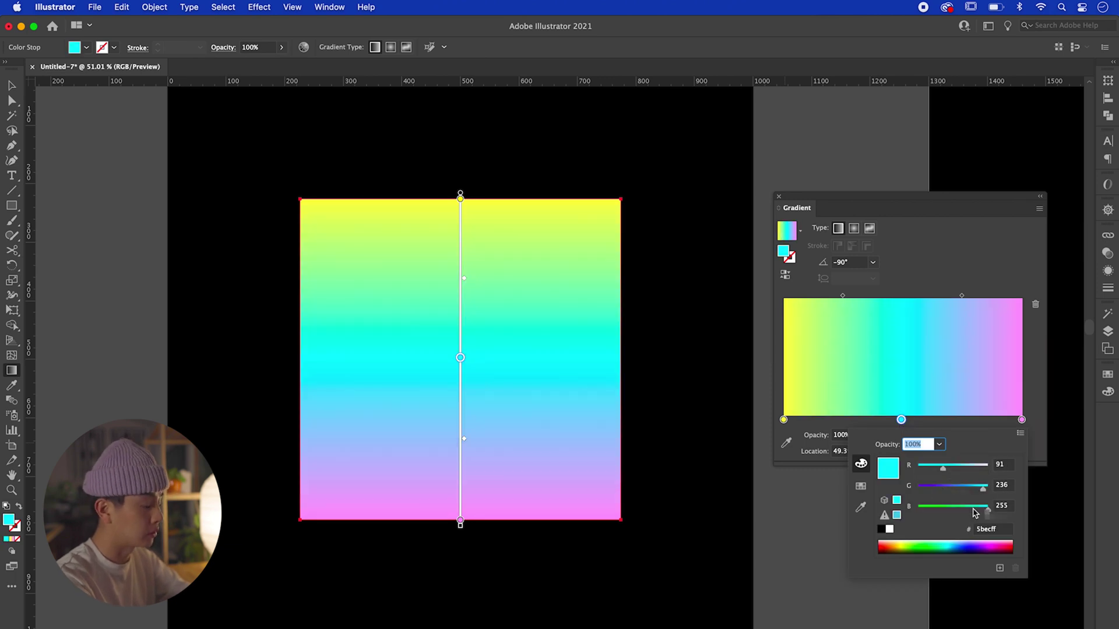
# Recolor the start stop pink and the end stop orange, and move the cyan stop to about 58%.
pyautogui.click(1021, 420)
pyautogui.doubleClick(1021, 420)
pyautogui.doubleClick(783, 419)
pyautogui.click(988, 543)
pyautogui.moveTo(901, 420); pyautogui.dragTo(922, 420)
# Change the cyan stop to light blue and add a pale pink stop at about 35%.
pyautogui.doubleClick(922, 419)
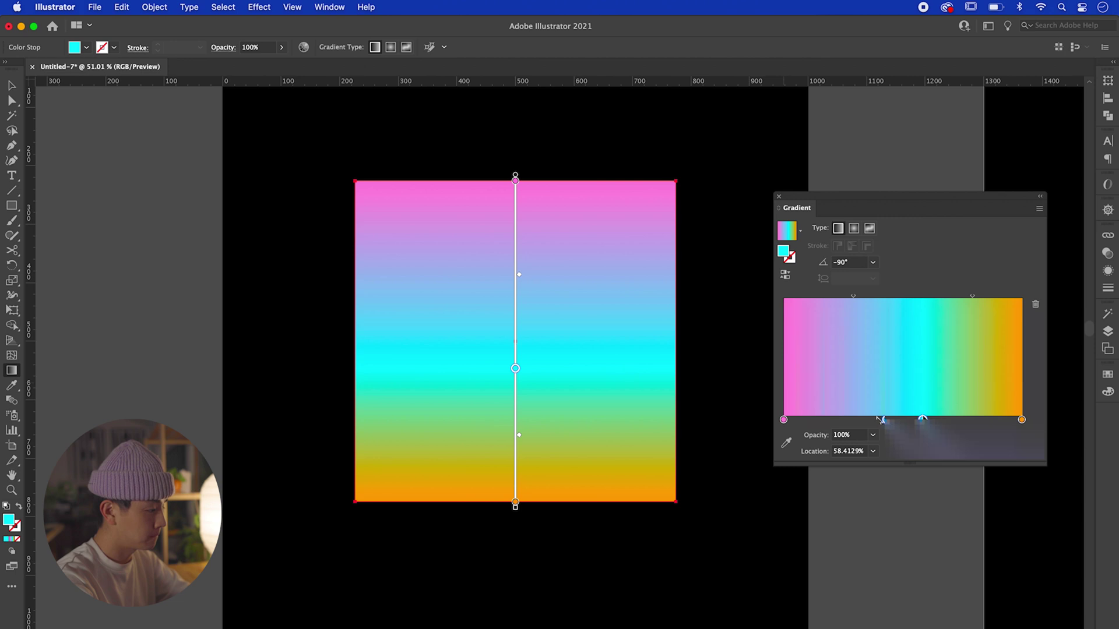
pyautogui.doubleClick(880, 419)
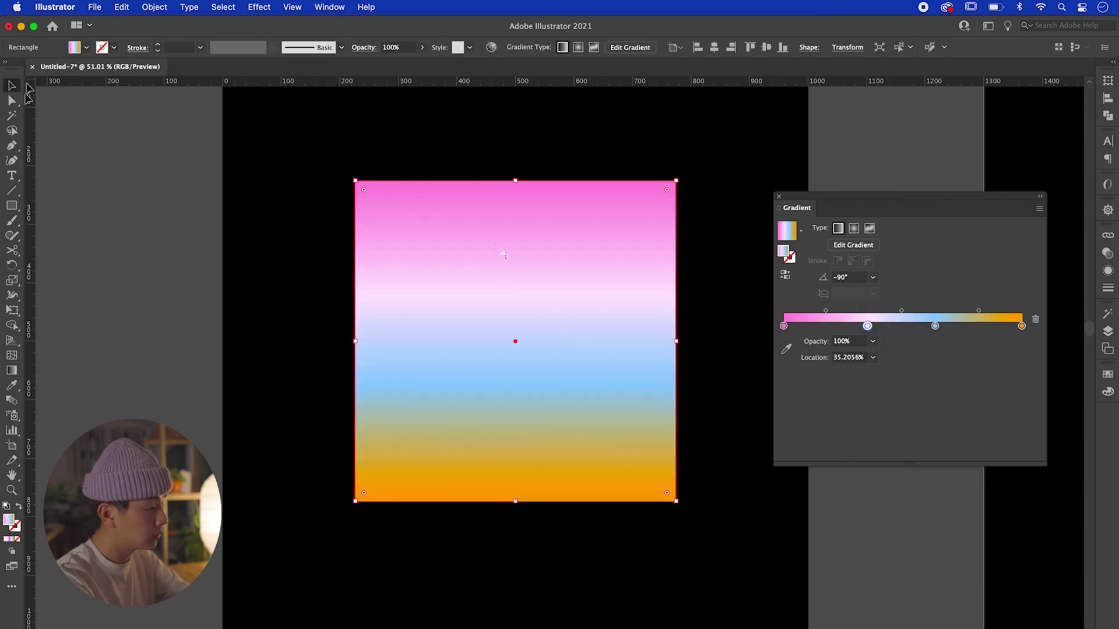
pyautogui.press('g')
pyautogui.click(12, 85)
# Move the pale pink stop close to the start of the gradient and the light blue stop to about 90%.
pyautogui.moveTo(867, 326); pyautogui.dragTo(802, 326)
pyautogui.moveTo(934, 326); pyautogui.dragTo(997, 326)
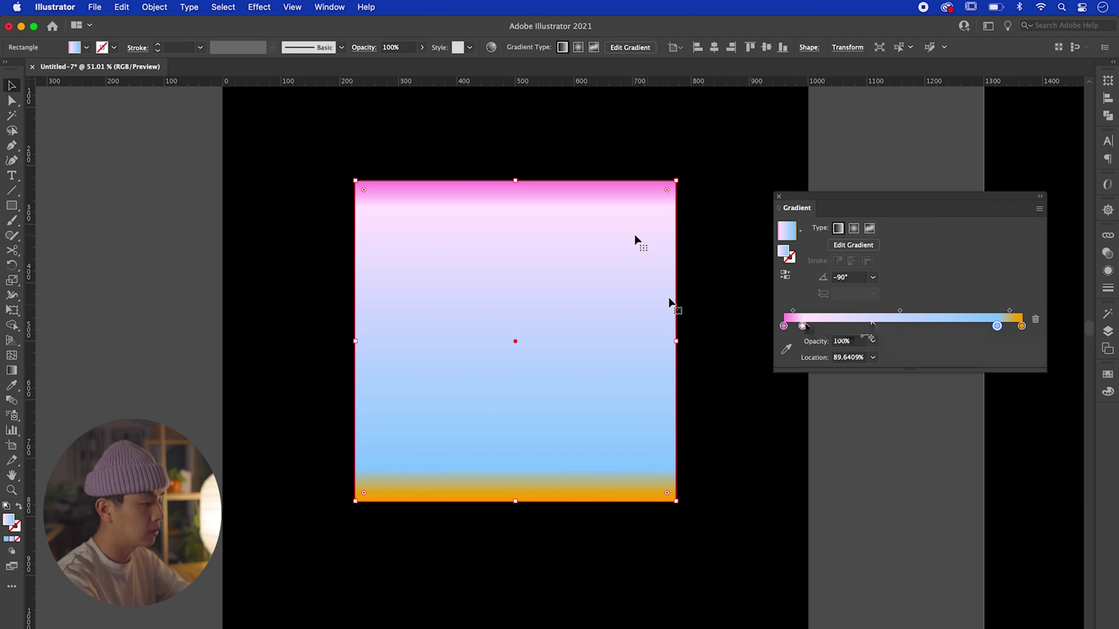
# Move the pale pink stop to about 73% and shift the midpoint between it and the pink start stop toward the start.
pyautogui.moveTo(803, 325); pyautogui.dragTo(957, 326)
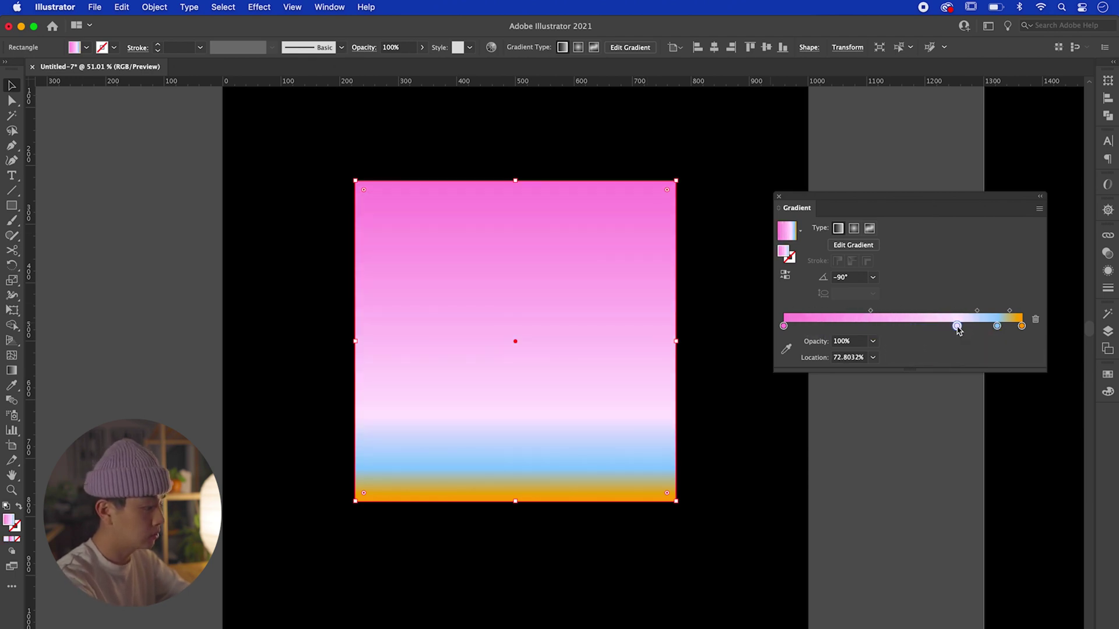
pyautogui.moveTo(870, 311); pyautogui.dragTo(796, 316)
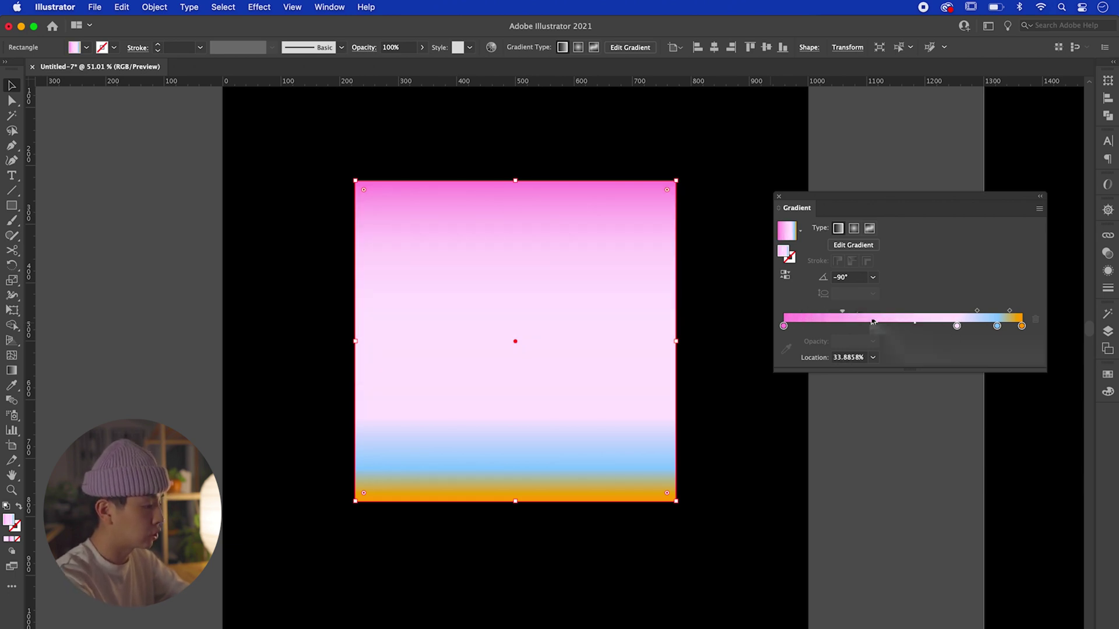
# Undo the last gradient change, then position the pale pink stop at about 36% and the light blue stop at about 69%.
pyautogui.press('super+z')
pyautogui.moveTo(956, 326); pyautogui.dragTo(858, 326)
pyautogui.moveTo(997, 326); pyautogui.dragTo(895, 328)
pyautogui.moveTo(1021, 326)
pyautogui.mouseDown()
pyautogui.moveTo(932, 329)
pyautogui.moveTo(1022, 326)
pyautogui.mouseUp()
pyautogui.moveTo(895, 326); pyautogui.dragTo(941, 326)
pyautogui.moveTo(859, 325); pyautogui.dragTo(868, 326)
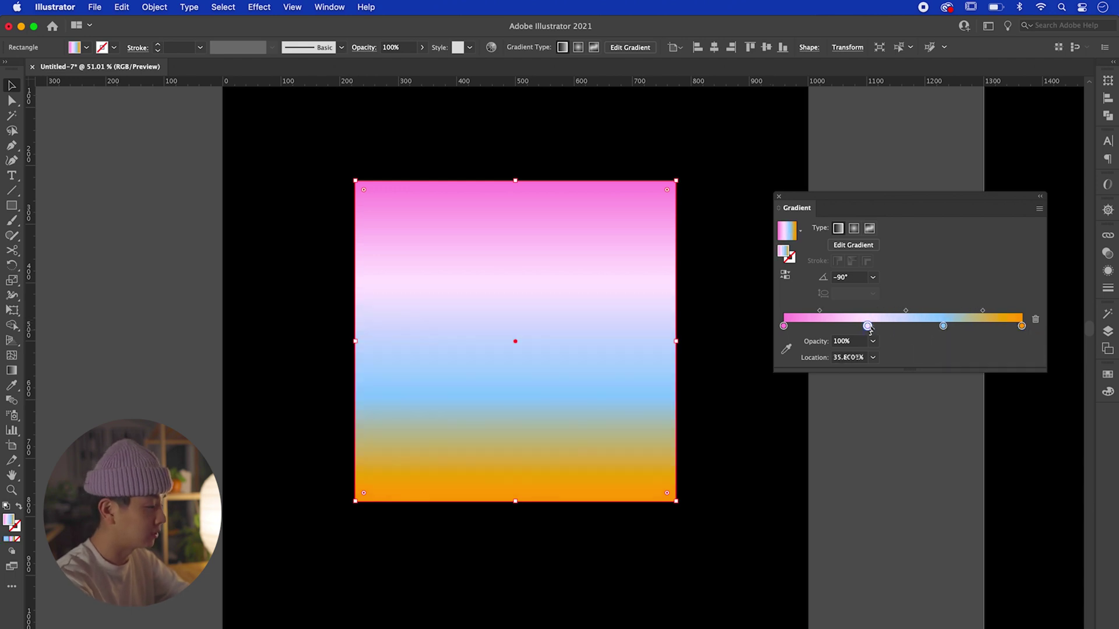
pyautogui.moveTo(943, 326); pyautogui.dragTo(948, 326)
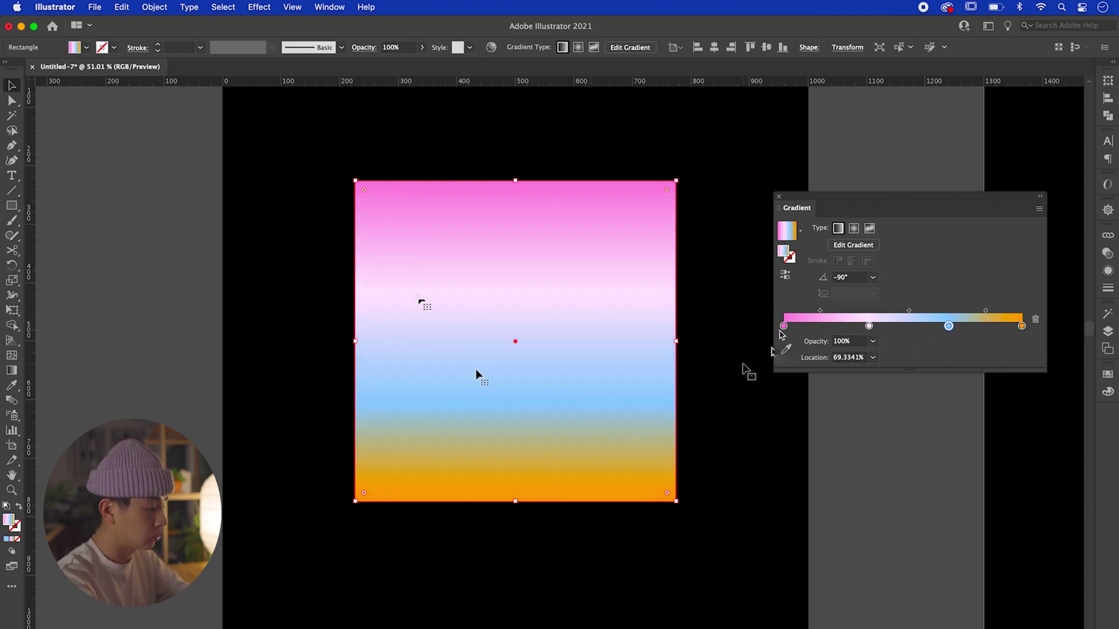
pyautogui.doubleClick(869, 326)
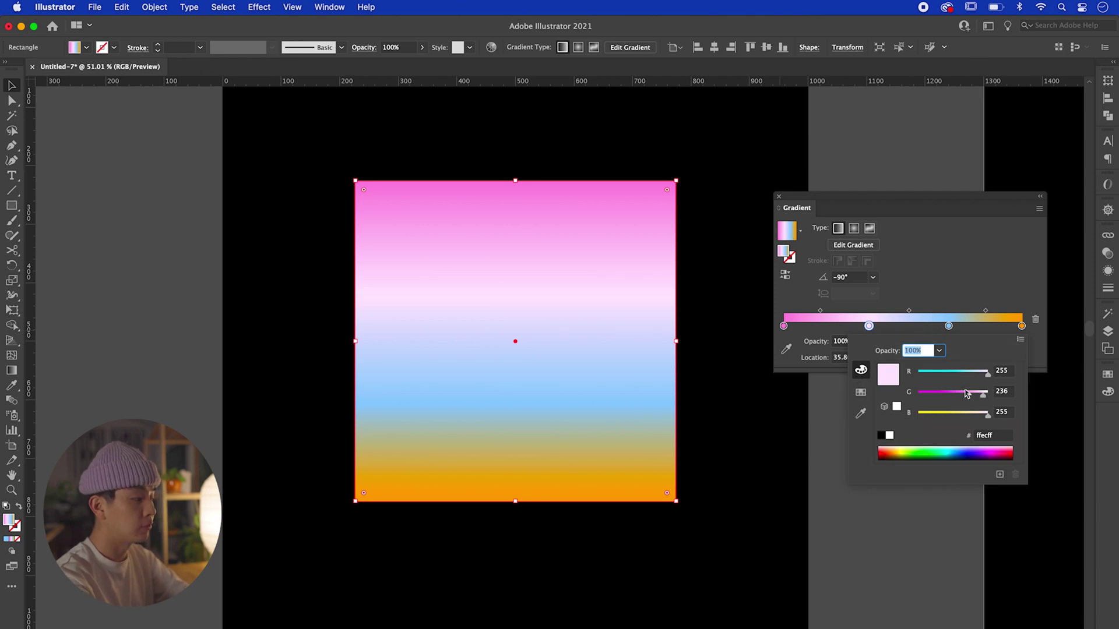
pyautogui.click(710, 466)
# Shrink the gradient square to roughly half its width and duplicate it into a two-by-two grid on the artboard.
pyautogui.scroll(1, 728, 458)
pyautogui.click(556, 365)
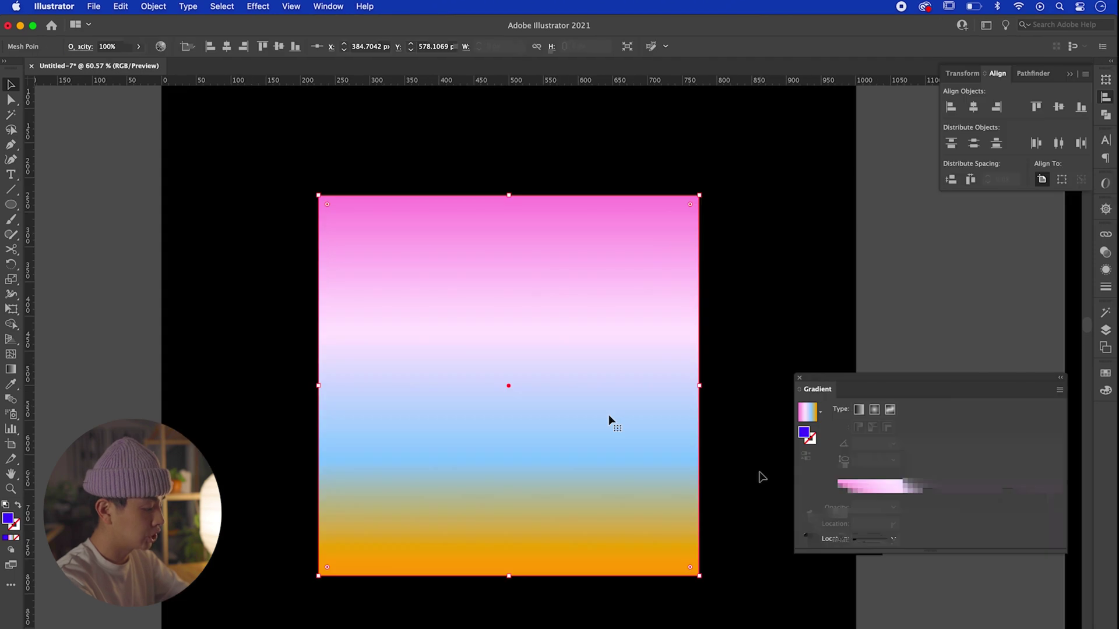
pyautogui.moveTo(698, 575); pyautogui.dragTo(515, 434)
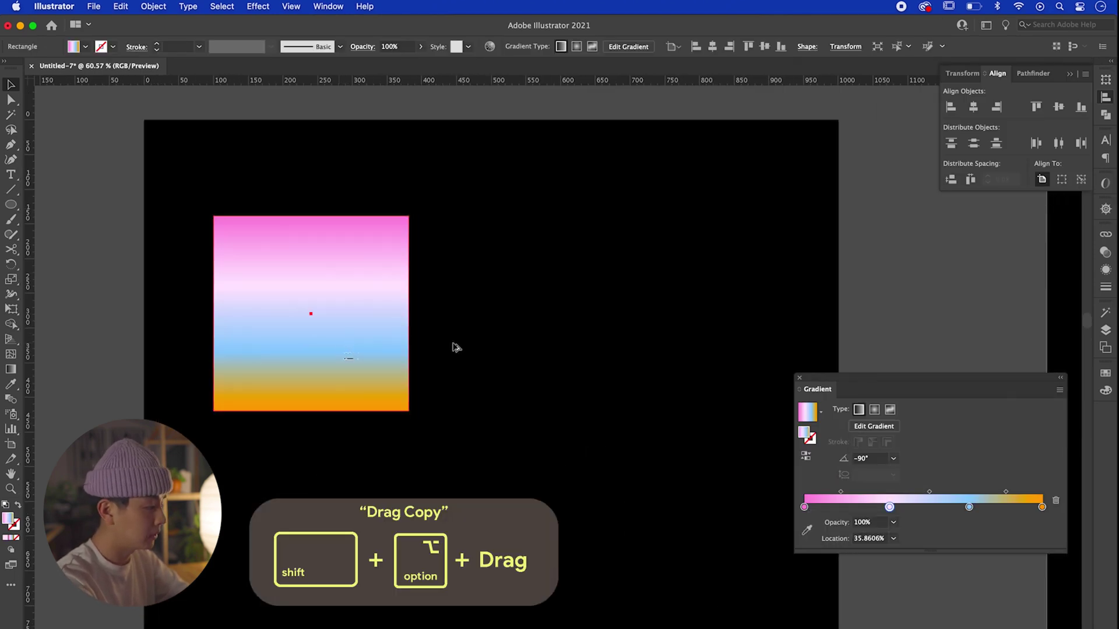
pyautogui.moveTo(333, 354); pyautogui.dragTo(603, 349)
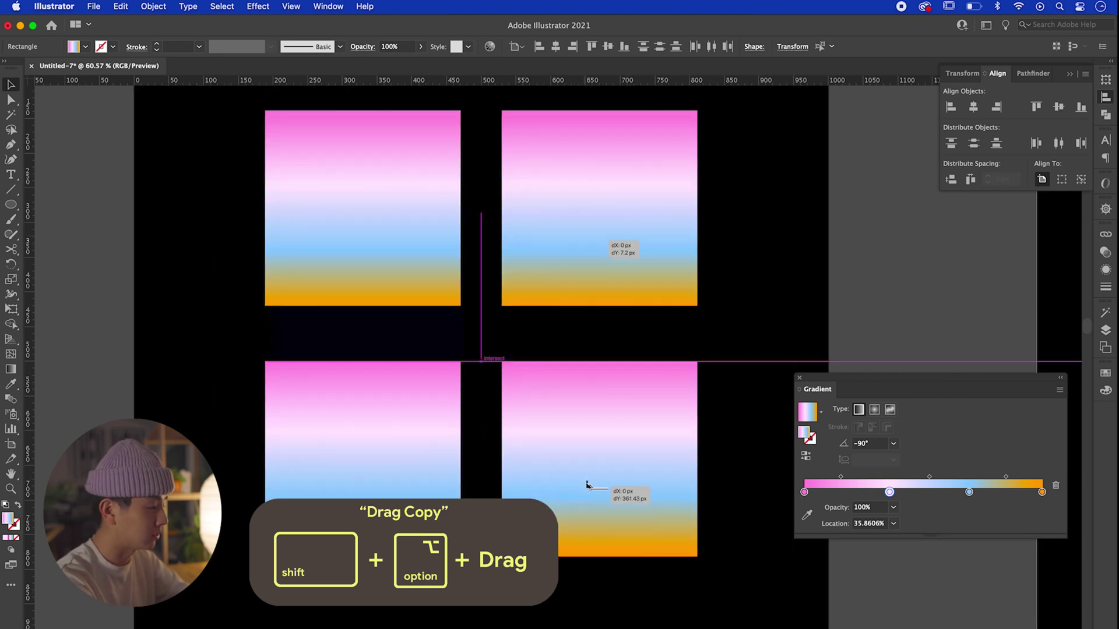
pyautogui.moveTo(587, 480); pyautogui.dragTo(571, 472)
pyautogui.moveTo(492, 382); pyautogui.dragTo(166, 215)
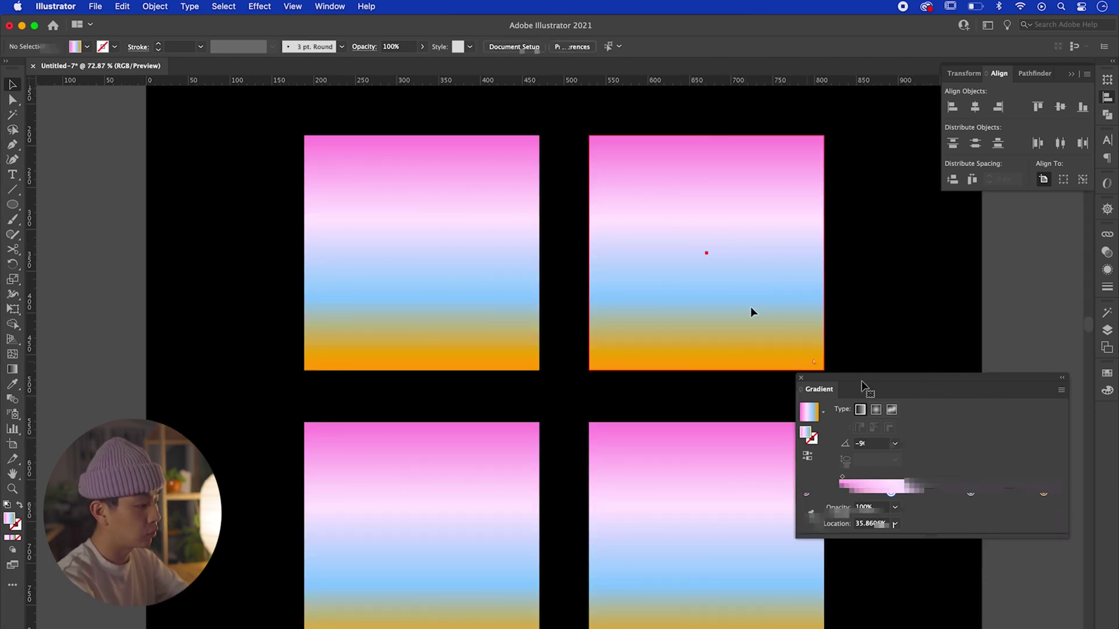
# Set the gradient angle of the upper-right square to 45°.
pyautogui.click(750, 306)
pyautogui.moveTo(903, 317); pyautogui.dragTo(859, 317)
pyautogui.doubleClick(874, 461)
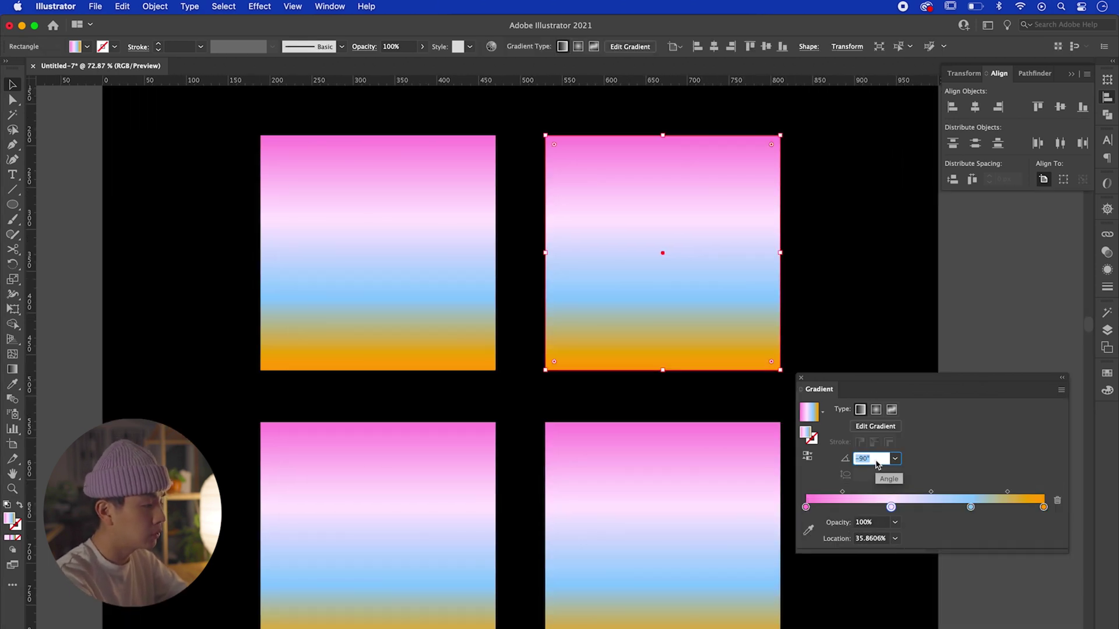
pyautogui.write('45')
pyautogui.press('Return')
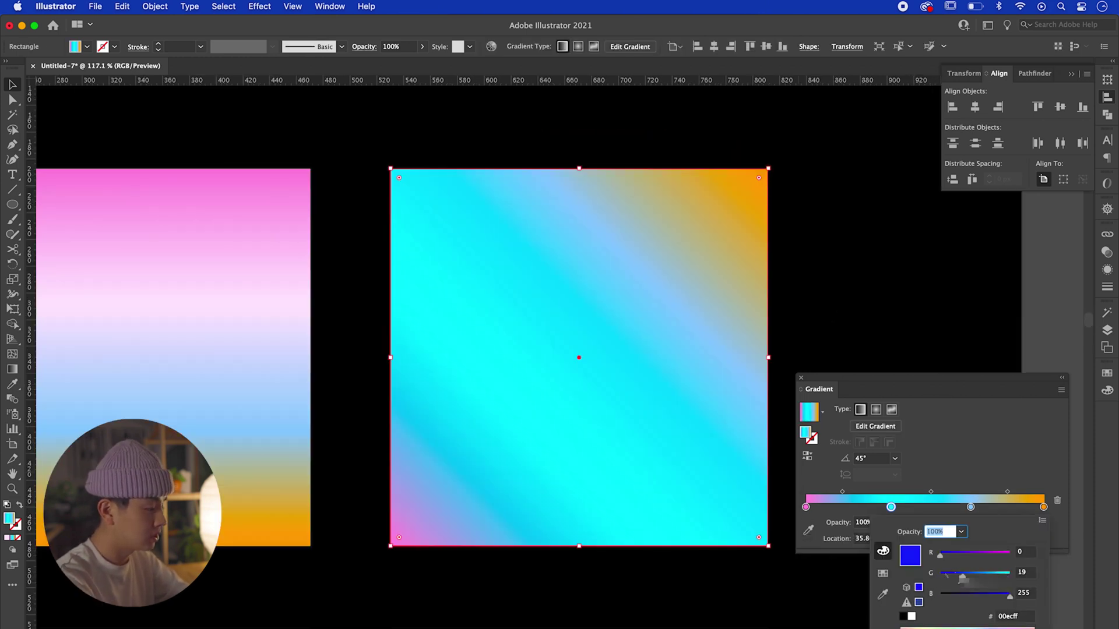
# Recolor the upper-right square's gradient to run from cyan through brown, black (000000) and orange-red back to cyan.
pyautogui.moveTo(963, 578); pyautogui.dragTo(945, 577)
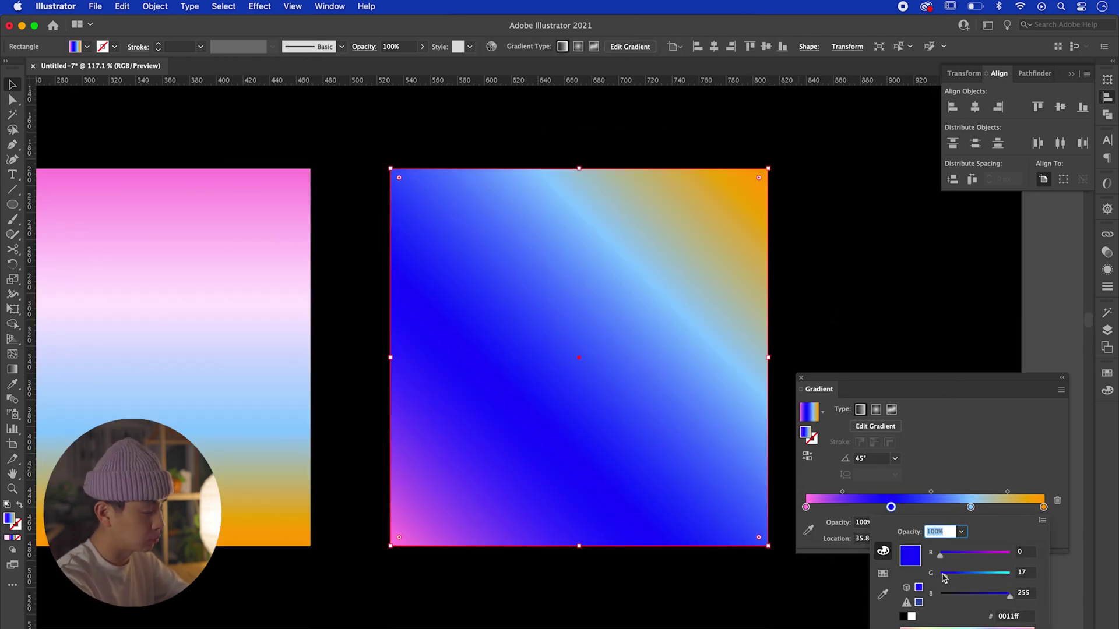
pyautogui.click(806, 507)
pyautogui.doubleClick(806, 507)
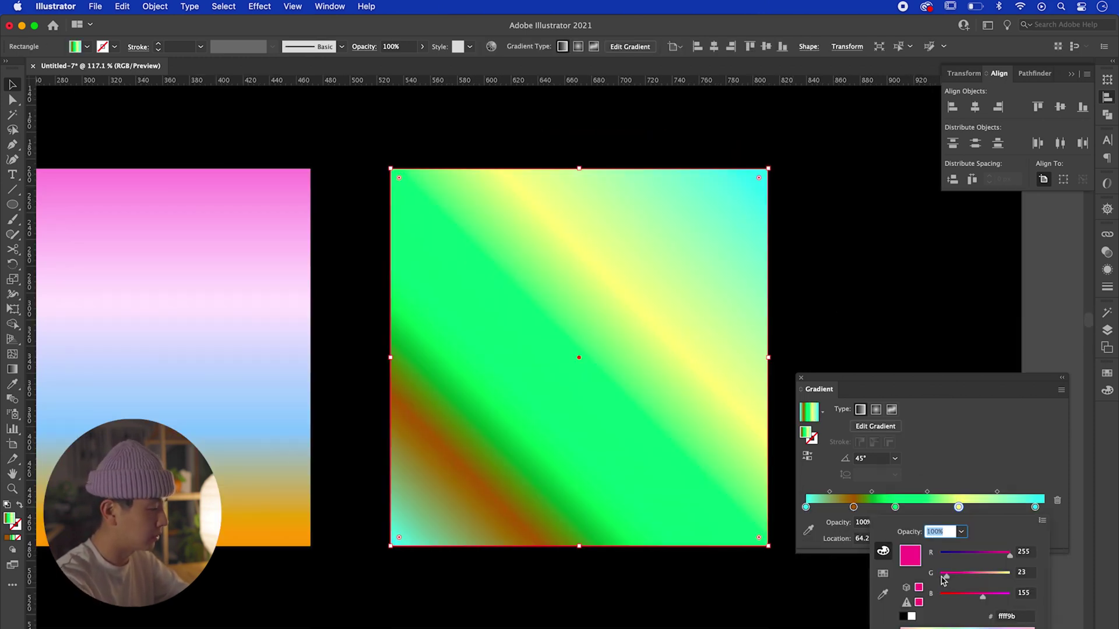
pyautogui.moveTo(943, 580); pyautogui.dragTo(938, 577)
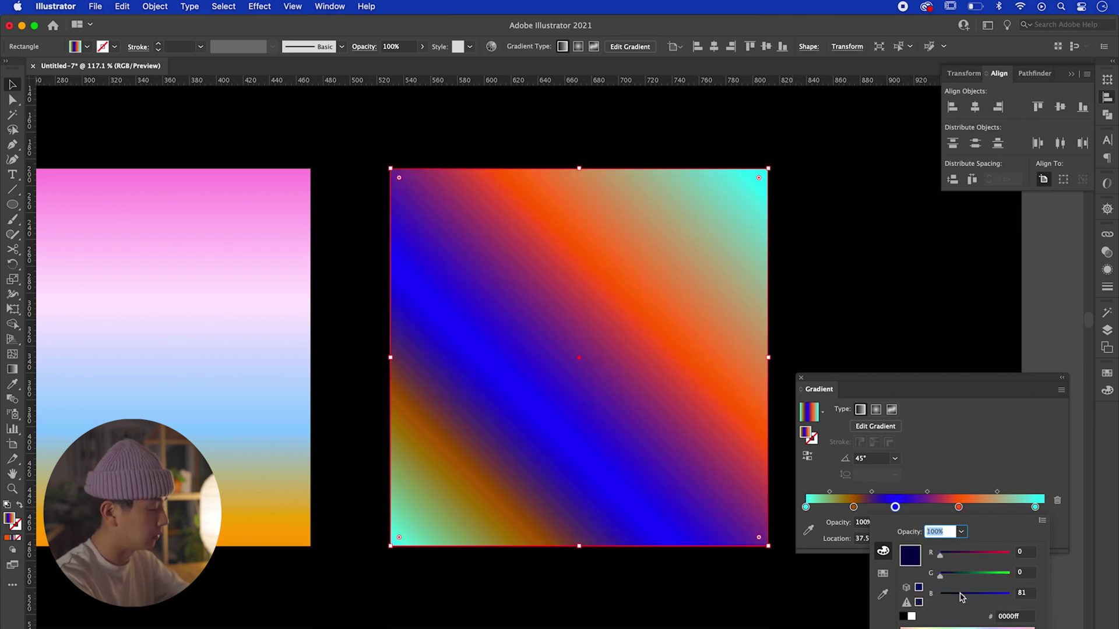
pyautogui.moveTo(961, 597); pyautogui.dragTo(853, 593)
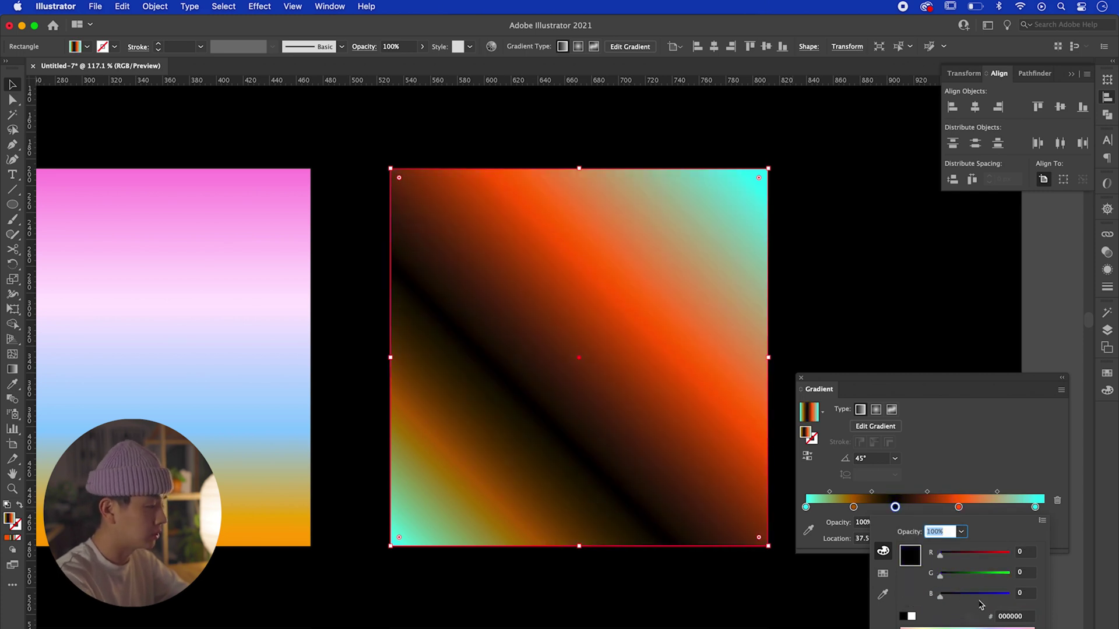
# Recolor the orange-red stop purple at about 82% and the end stop pale pink, then shift their midpoint slightly toward the start.
pyautogui.doubleClick(959, 507)
pyautogui.moveTo(1006, 555); pyautogui.dragTo(977, 552)
pyautogui.moveTo(955, 594); pyautogui.dragTo(1052, 596)
pyautogui.click(1036, 507)
pyautogui.doubleClick(1036, 507)
pyautogui.moveTo(954, 555); pyautogui.dragTo(1015, 556)
pyautogui.click(676, 599)
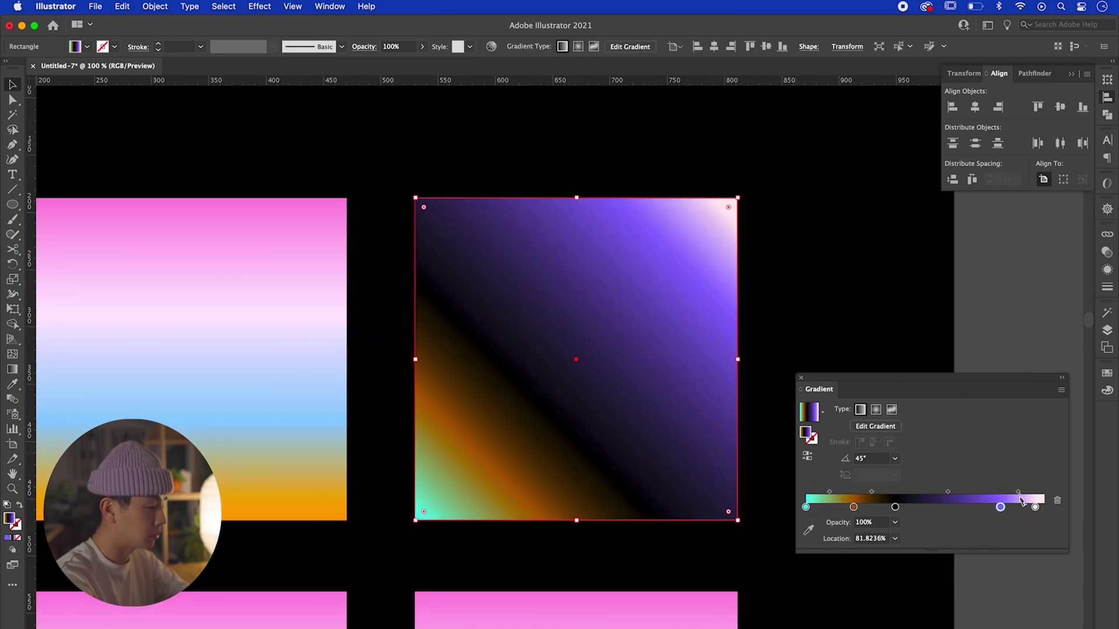
pyautogui.moveTo(1018, 492); pyautogui.dragTo(1015, 492)
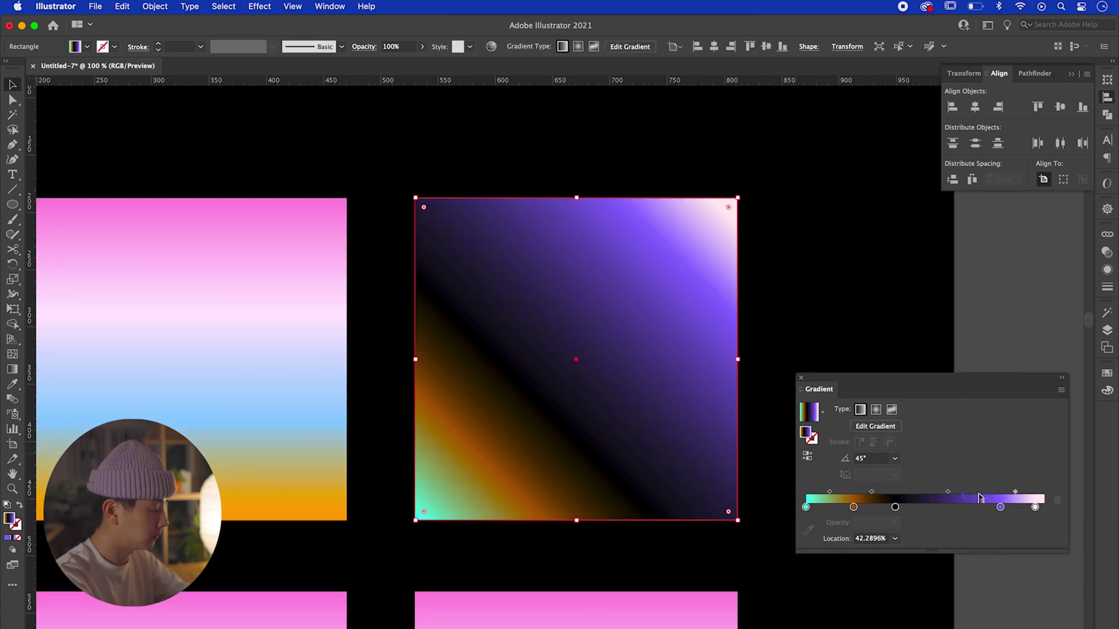
pyautogui.click(818, 323)
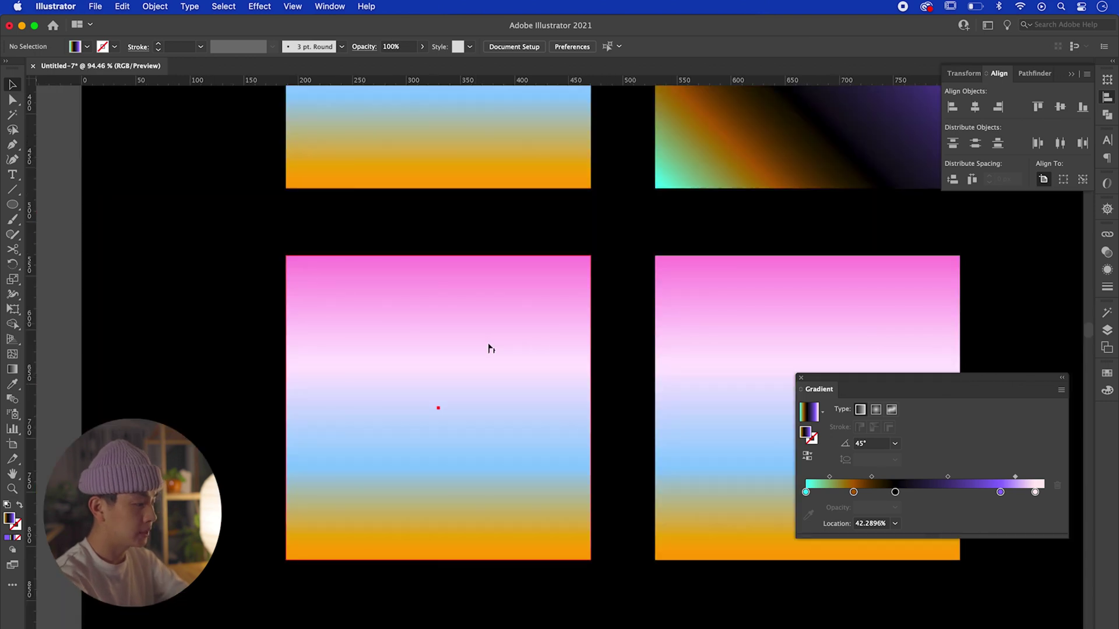
# On the lower-left square, move the pale pink, light blue and orange stops to about 5%, 10% and 17%.
pyautogui.click(492, 348)
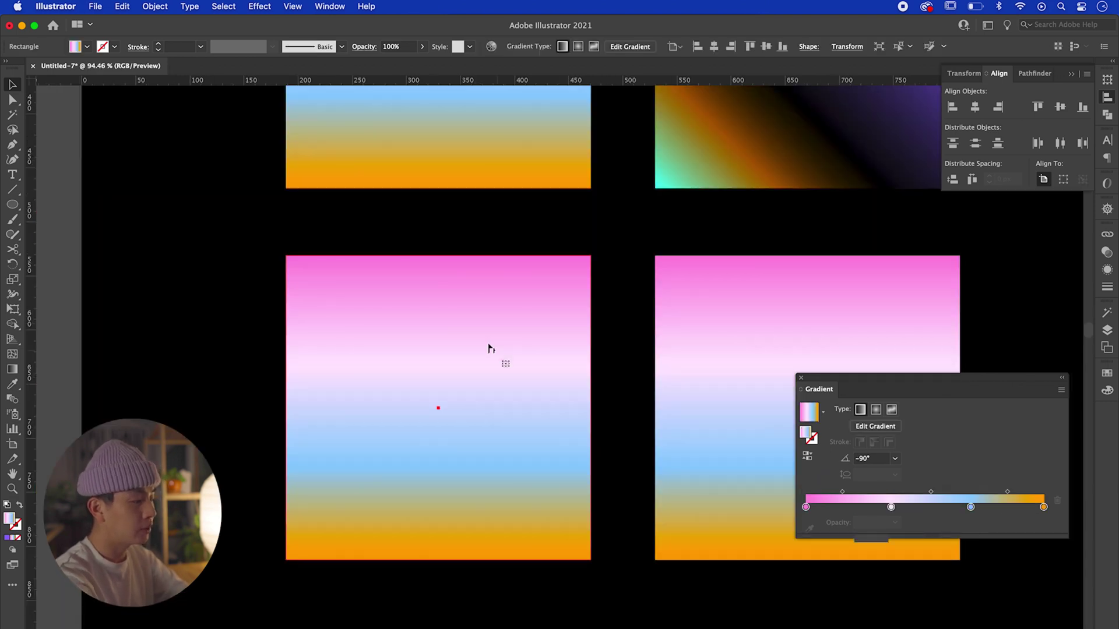
pyautogui.scroll(4, 483, 345)
pyautogui.moveTo(891, 506); pyautogui.dragTo(817, 507)
pyautogui.moveTo(604, 474); pyautogui.dragTo(652, 436)
pyautogui.moveTo(970, 507); pyautogui.dragTo(831, 507)
pyautogui.moveTo(1043, 507); pyautogui.dragTo(844, 507)
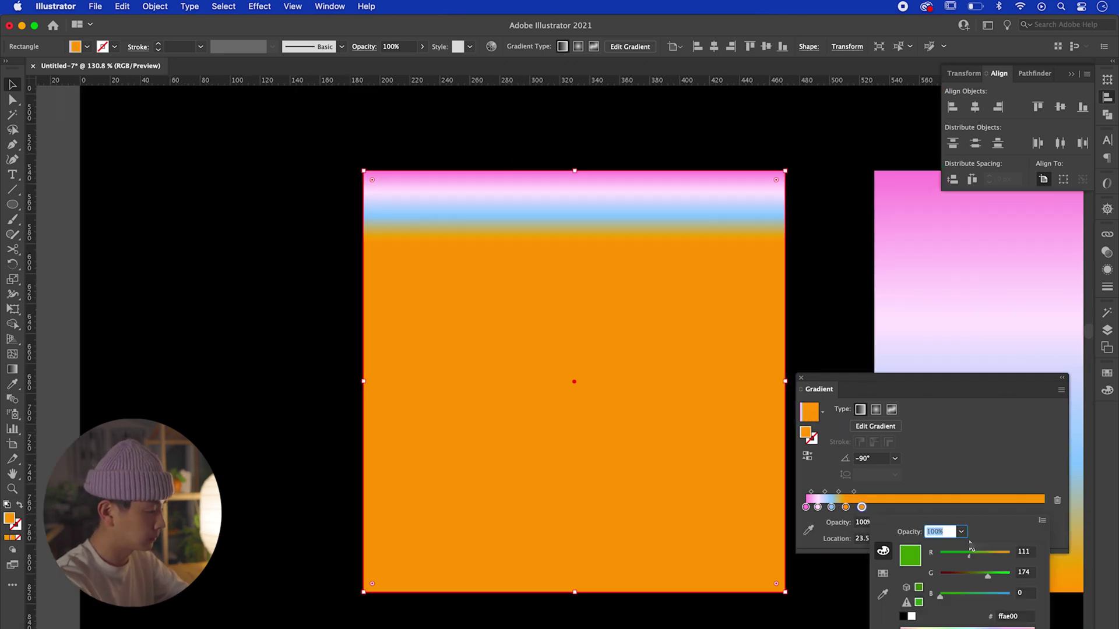
# Add green, dark red, mint and blue stops at about 23%, 47%, 64% and 93% of the lower-left square's gradient.
pyautogui.moveTo(939, 573); pyautogui.dragTo(998, 577)
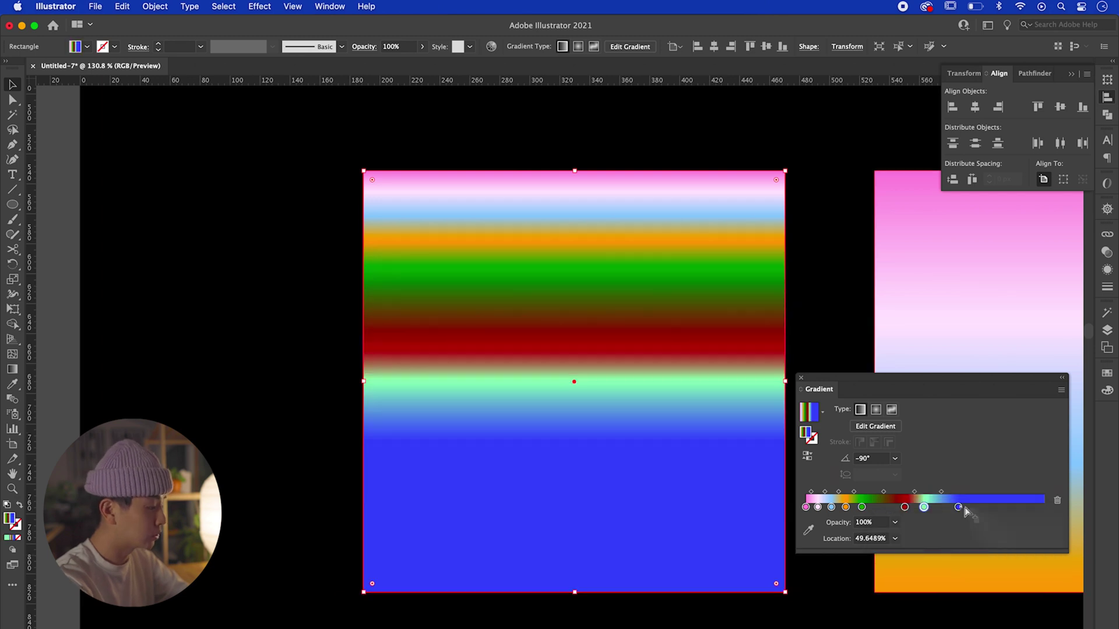
pyautogui.moveTo(959, 507); pyautogui.dragTo(1027, 507)
pyautogui.moveTo(924, 506); pyautogui.dragTo(958, 507)
pyautogui.moveTo(904, 507); pyautogui.dragTo(953, 492)
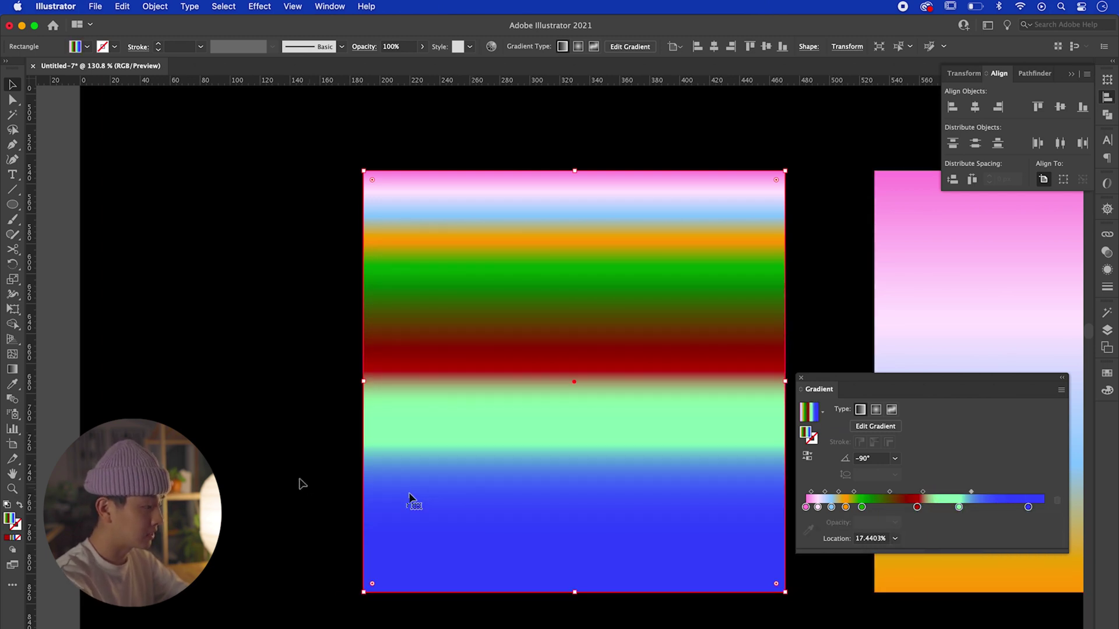
pyautogui.click(320, 464)
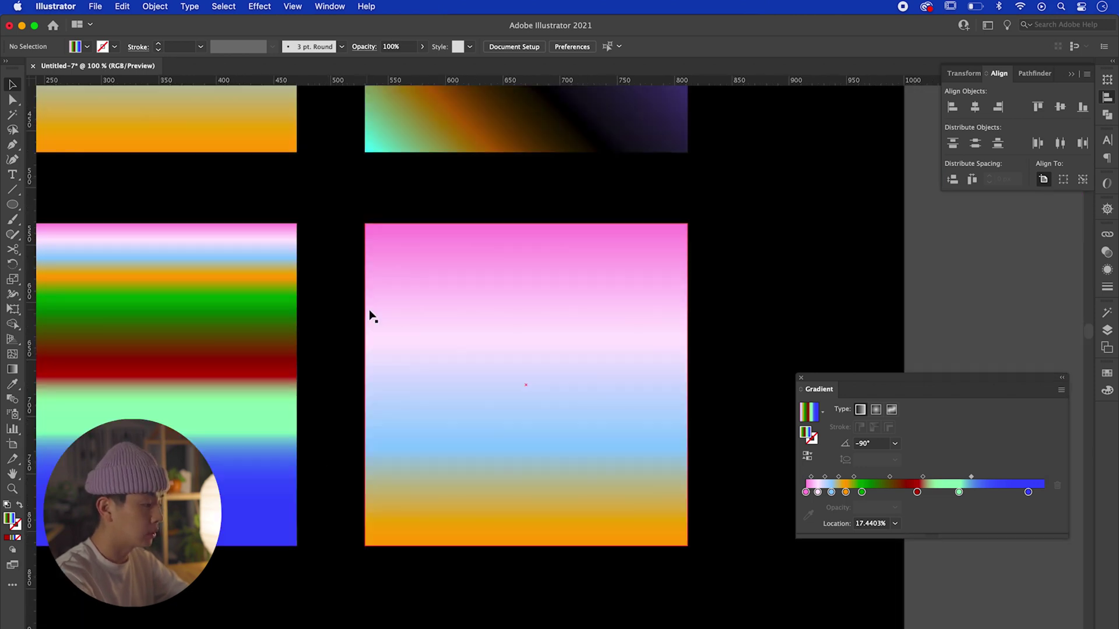
# Shift all three color midpoints of the lower-right square's gradient toward the start for sharper transitions.
pyautogui.click(371, 315)
pyautogui.moveTo(496, 306); pyautogui.dragTo(537, 317)
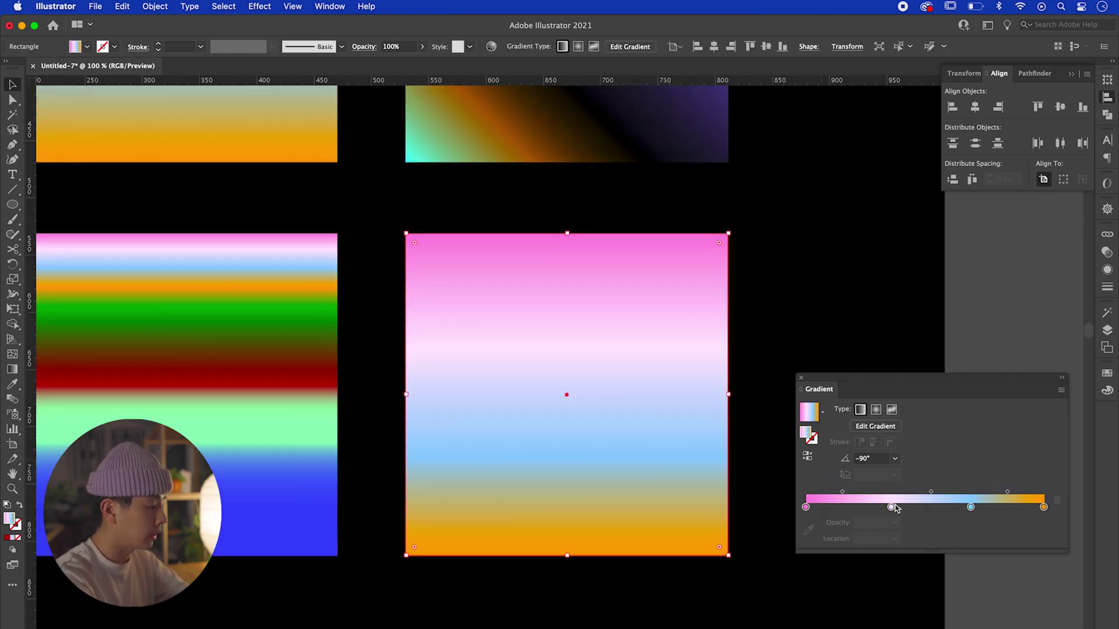
pyautogui.moveTo(842, 492); pyautogui.dragTo(817, 492)
pyautogui.moveTo(930, 492); pyautogui.dragTo(901, 492)
pyautogui.moveTo(1007, 492); pyautogui.dragTo(950, 494)
pyautogui.click(786, 280)
# Move the lower-right square's pale pink stop to about 25% and light blue stop to about 62%, with the angle at 0°.
pyautogui.moveTo(742, 253); pyautogui.dragTo(674, 285)
pyautogui.moveTo(577, 300); pyautogui.dragTo(539, 260)
pyautogui.click(514, 348)
pyautogui.scroll(3, 514, 349)
pyautogui.moveTo(514, 348); pyautogui.dragTo(581, 348)
pyautogui.moveTo(891, 507); pyautogui.dragTo(865, 507)
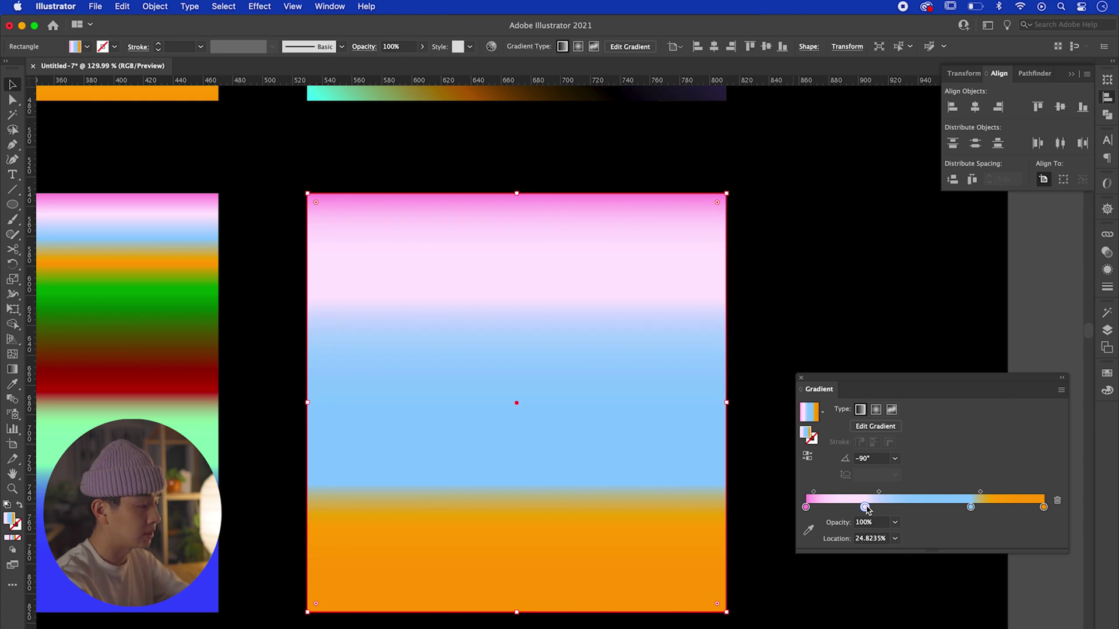
pyautogui.moveTo(970, 507); pyautogui.dragTo(952, 507)
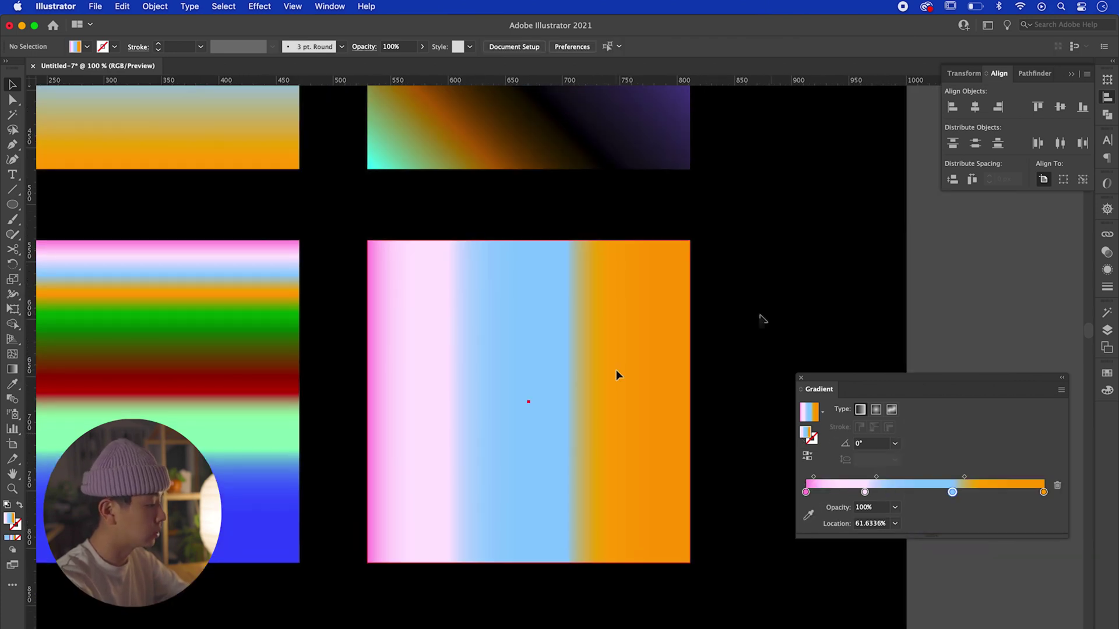
pyautogui.moveTo(952, 507); pyautogui.dragTo(989, 507)
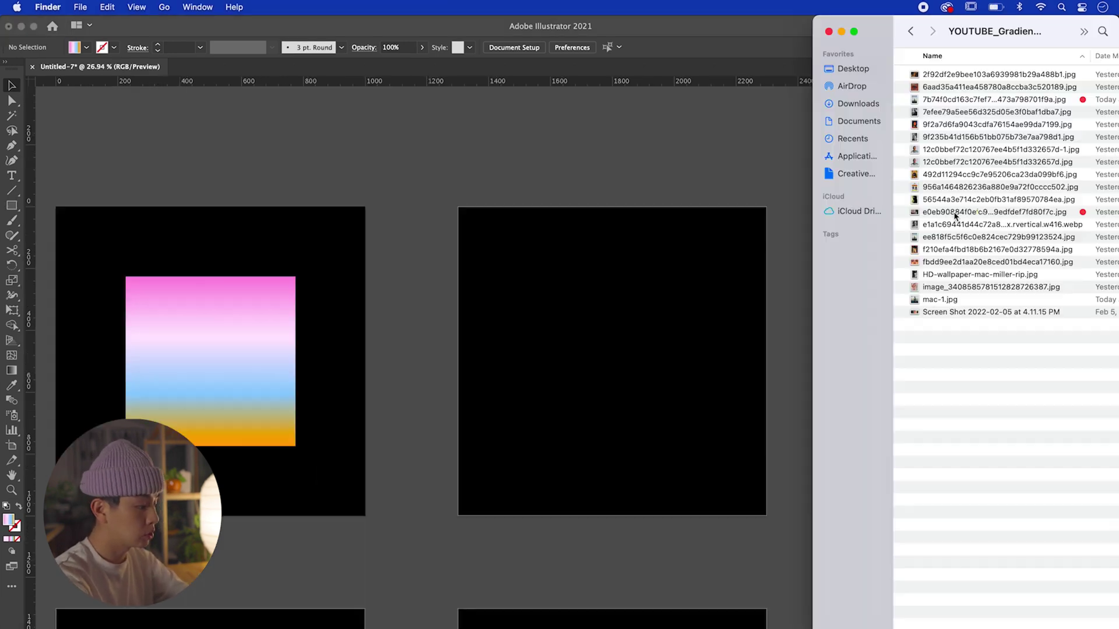
# Place the train photo (the e0eb90884f0… jpg) from Finder on the second artboard and centre it horizontally and vertically.
pyautogui.moveTo(951, 217); pyautogui.dragTo(594, 368)
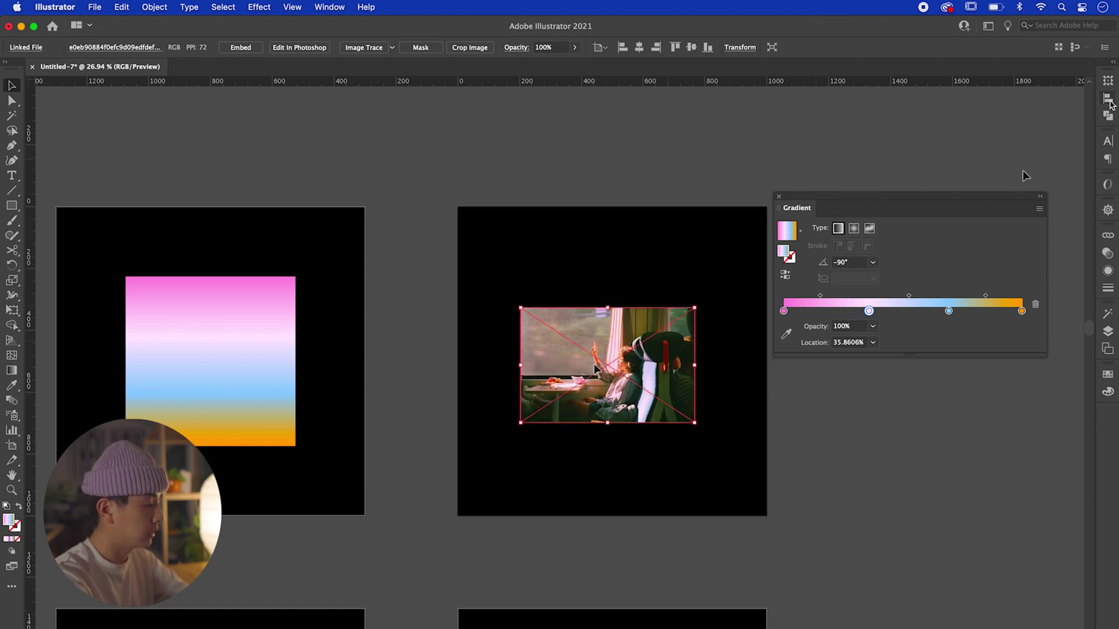
pyautogui.click(1109, 101)
pyautogui.click(975, 107)
pyautogui.click(1061, 107)
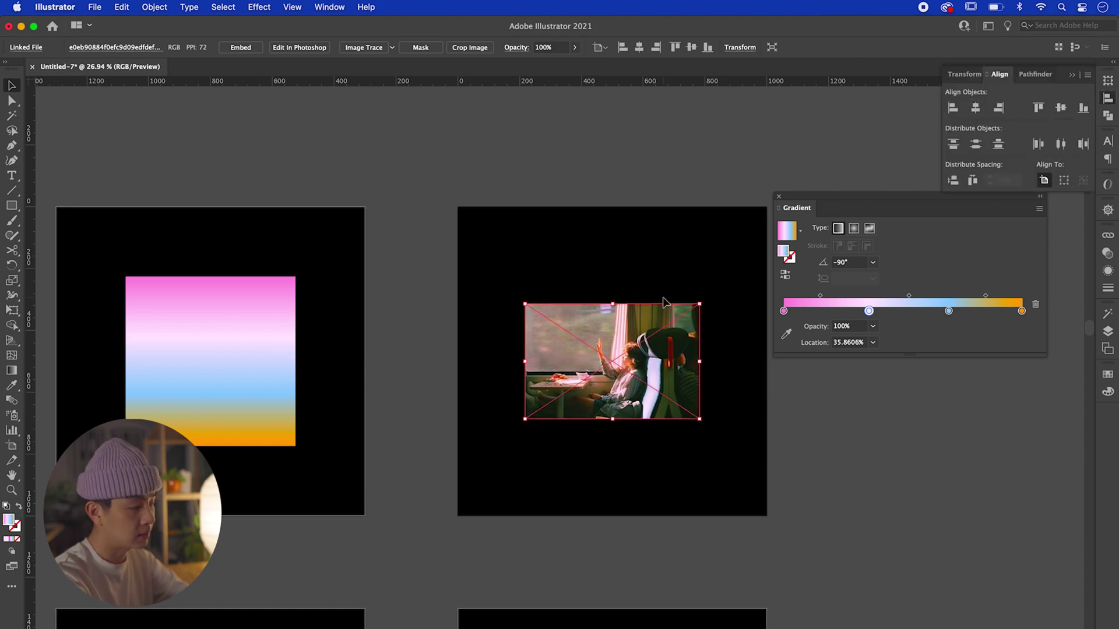
pyautogui.click(659, 291)
# Draw a rectangle exactly covering the train photo and fill it with a lime-to-blue linear gradient at 0°.
pyautogui.moveTo(657, 283); pyautogui.dragTo(612, 280)
pyautogui.scroll(3, 610, 284)
pyautogui.moveTo(557, 302); pyautogui.dragTo(642, 239)
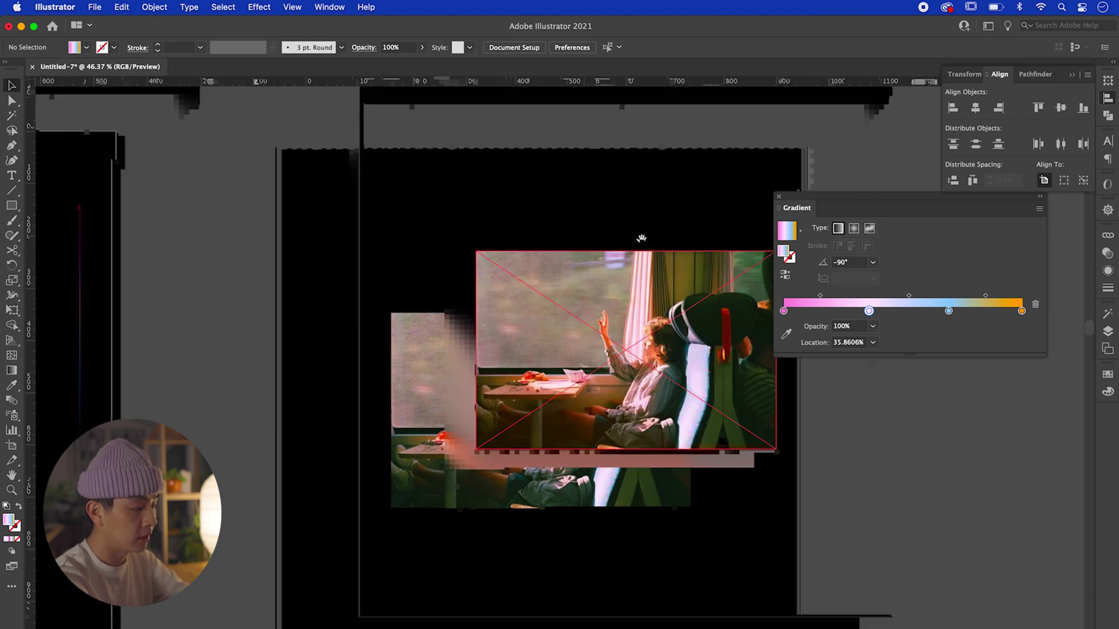
pyautogui.scroll(3, 622, 242)
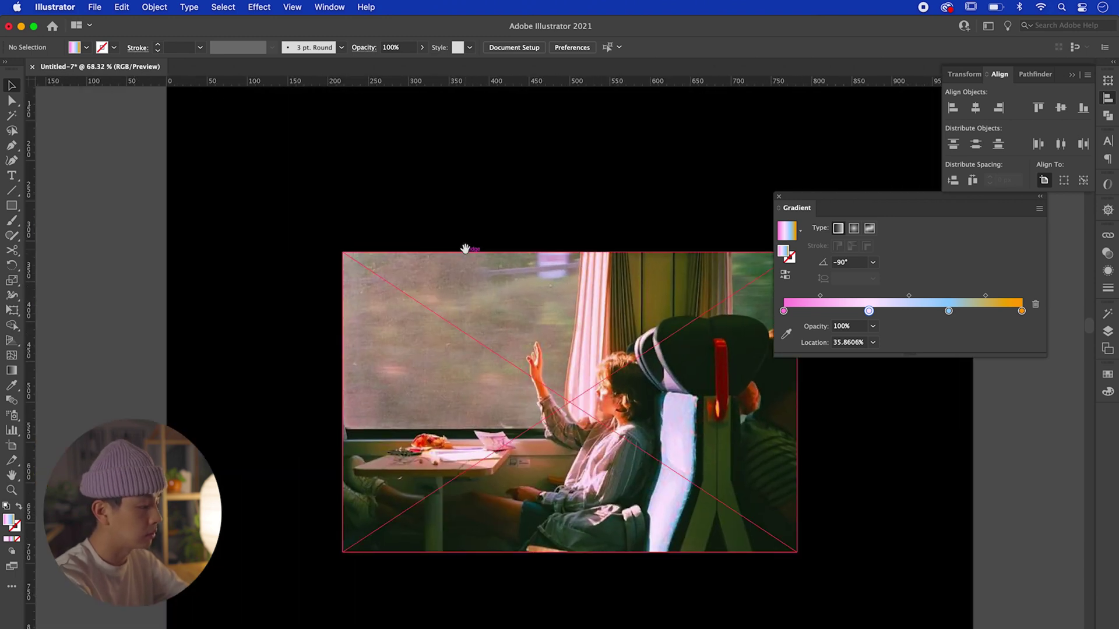
pyautogui.moveTo(465, 249); pyautogui.dragTo(328, 192)
pyautogui.moveTo(518, 328); pyautogui.dragTo(604, 328)
pyautogui.press('m')
pyautogui.moveTo(292, 195)
pyautogui.mouseDown()
pyautogui.moveTo(628, 358)
pyautogui.moveTo(748, 495)
pyautogui.mouseUp()
pyautogui.press('g')
pyautogui.click(304, 275)
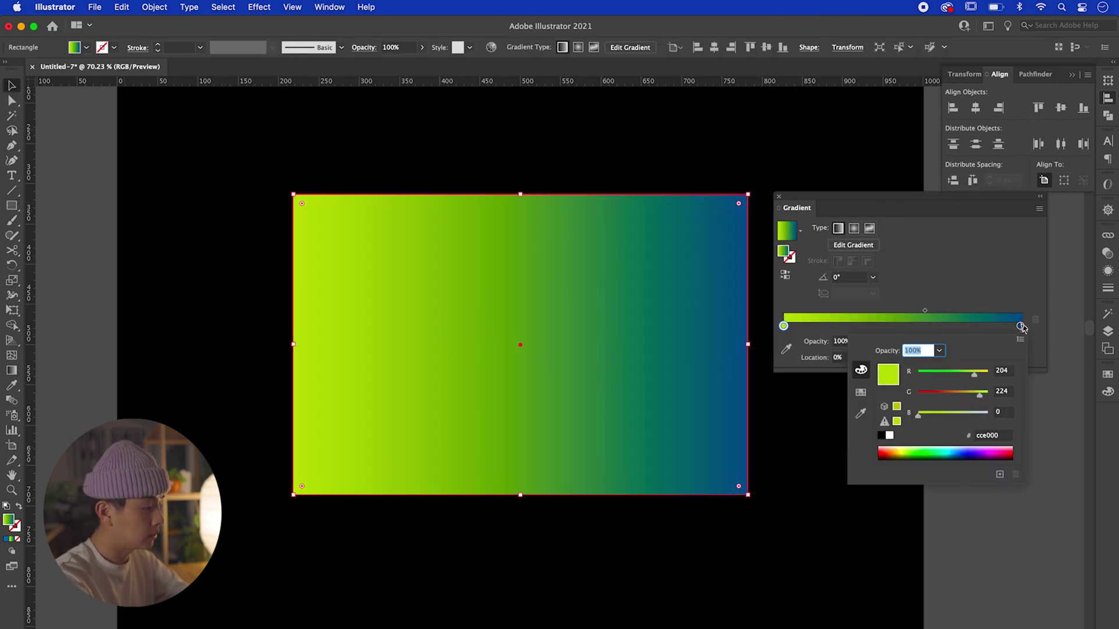
# Change the rectangle's blue end stop to white (ffffff).
pyautogui.click(1021, 326)
pyautogui.doubleClick(1020, 326)
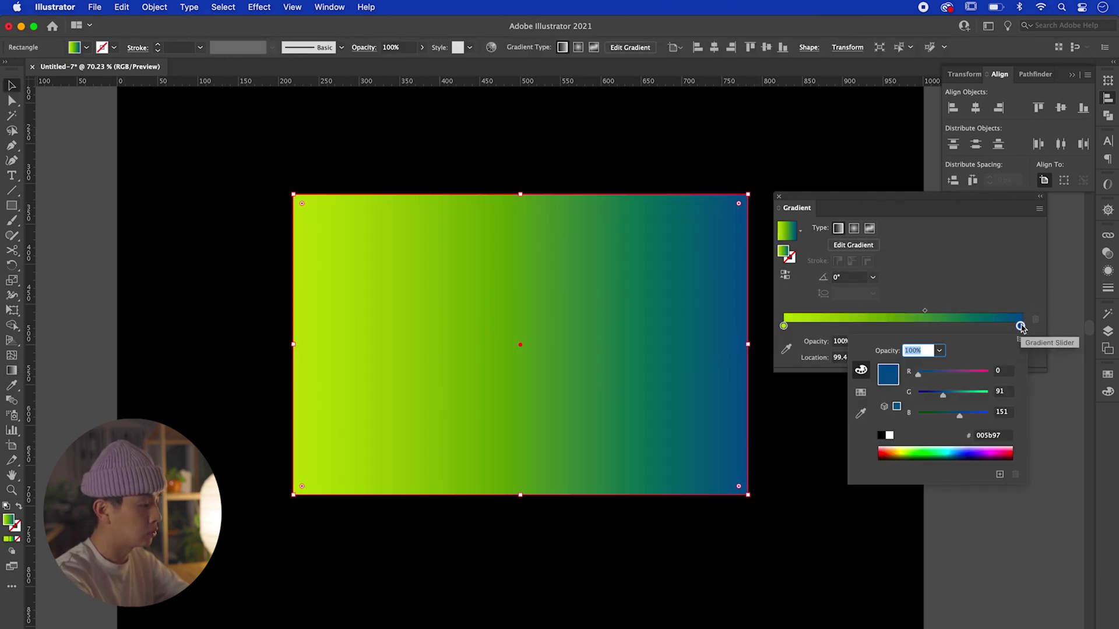
pyautogui.moveTo(959, 415); pyautogui.dragTo(989, 395)
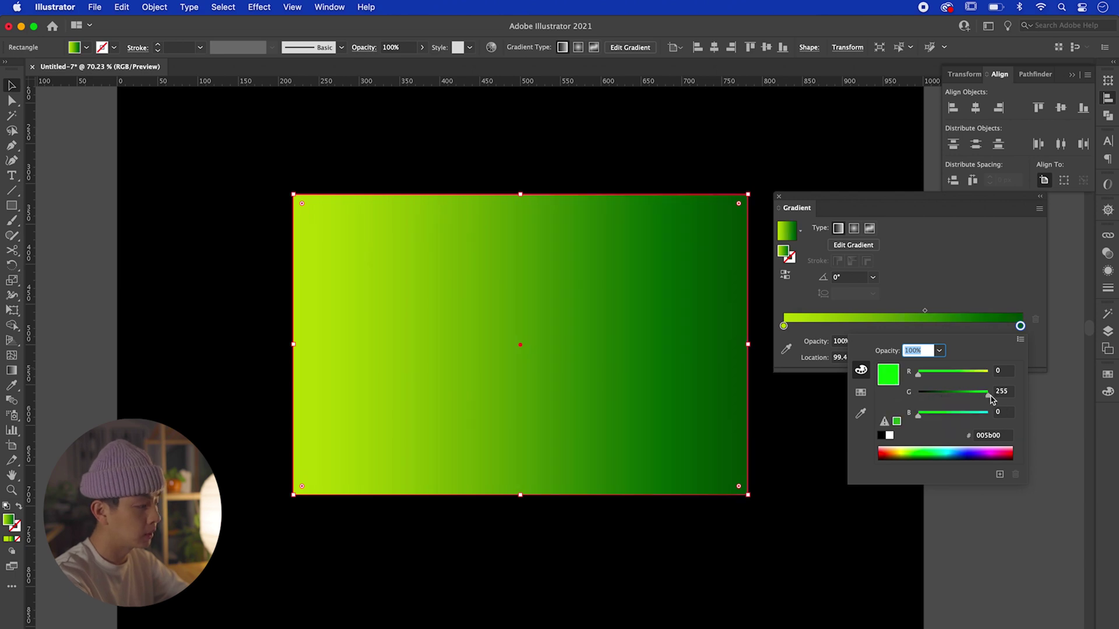
pyautogui.click(987, 414)
pyautogui.click(987, 372)
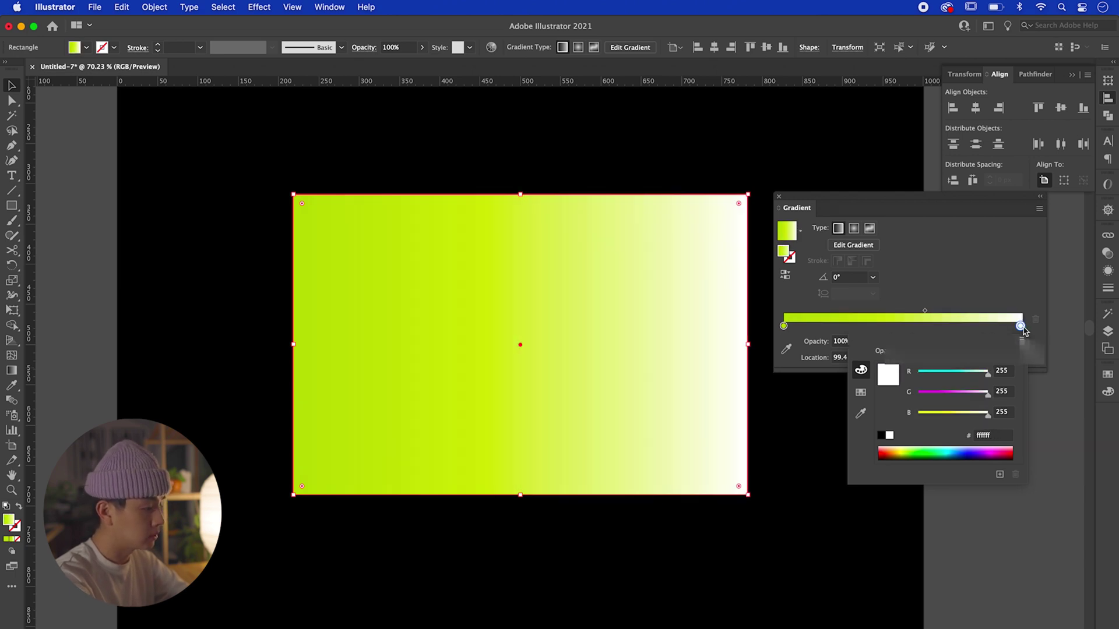
# Set the opacity of the rectangle gradient's white end stop to 0%.
pyautogui.click(845, 338)
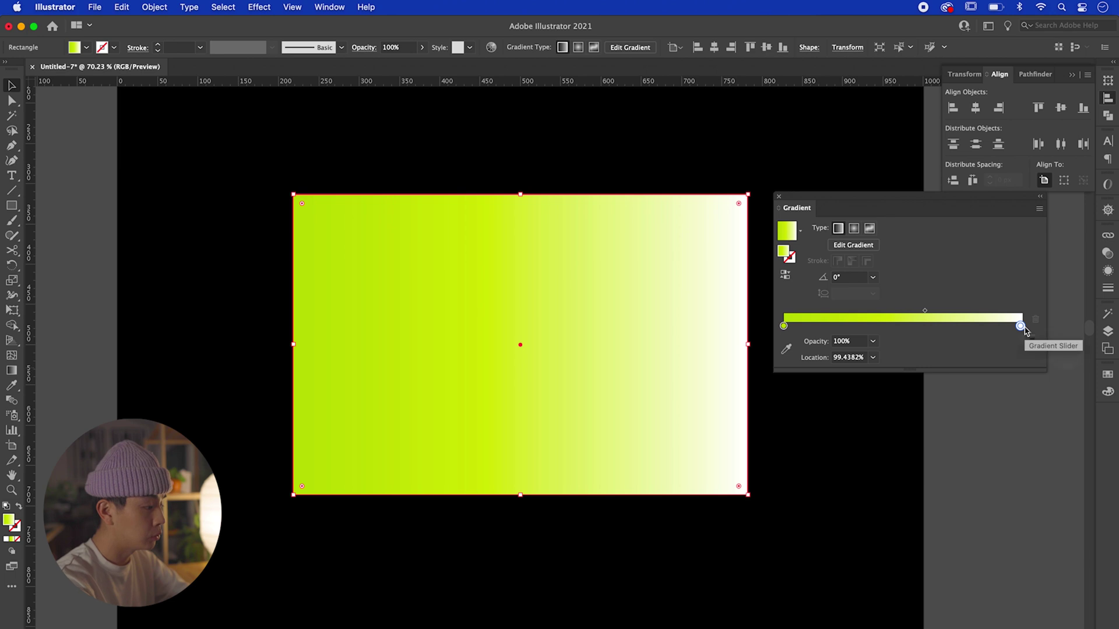
pyautogui.click(862, 342)
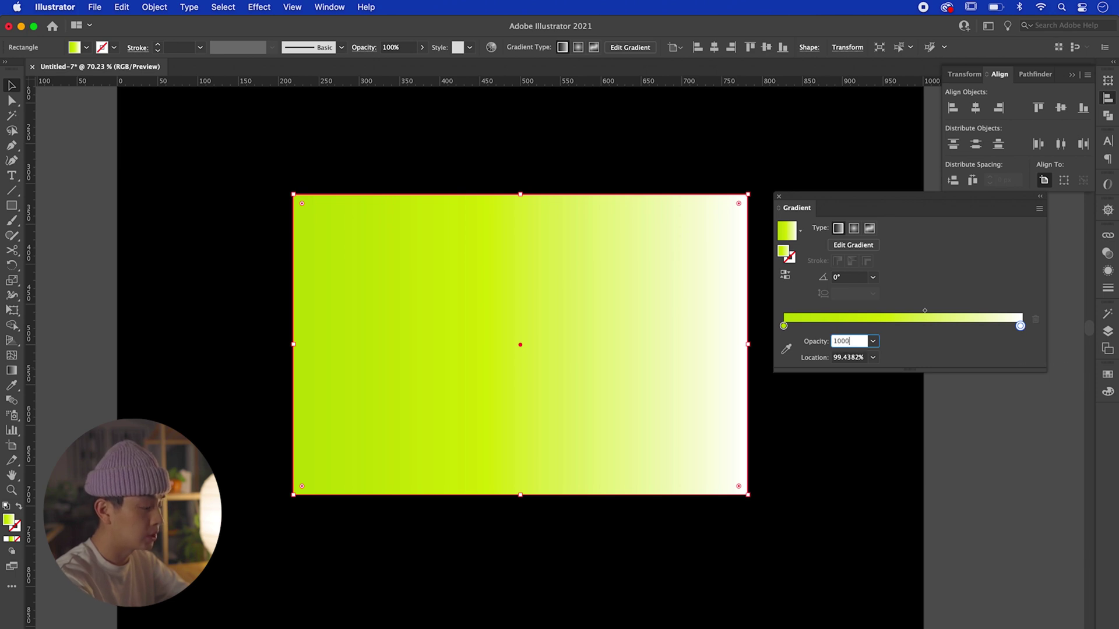
pyautogui.press('Return')
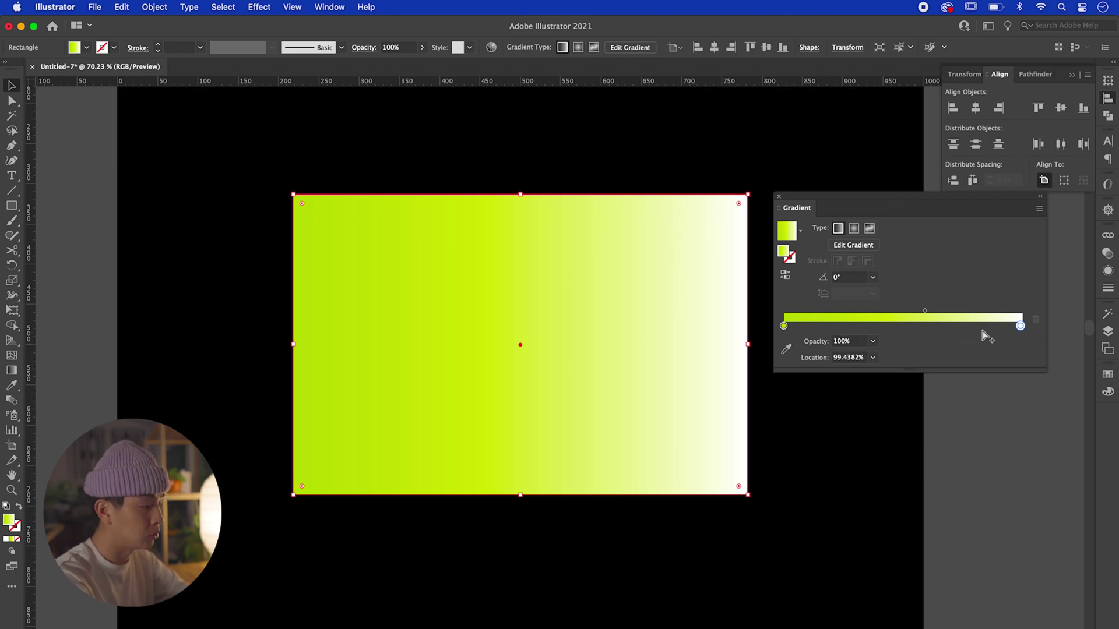
pyautogui.write('0')
pyautogui.press('Return')
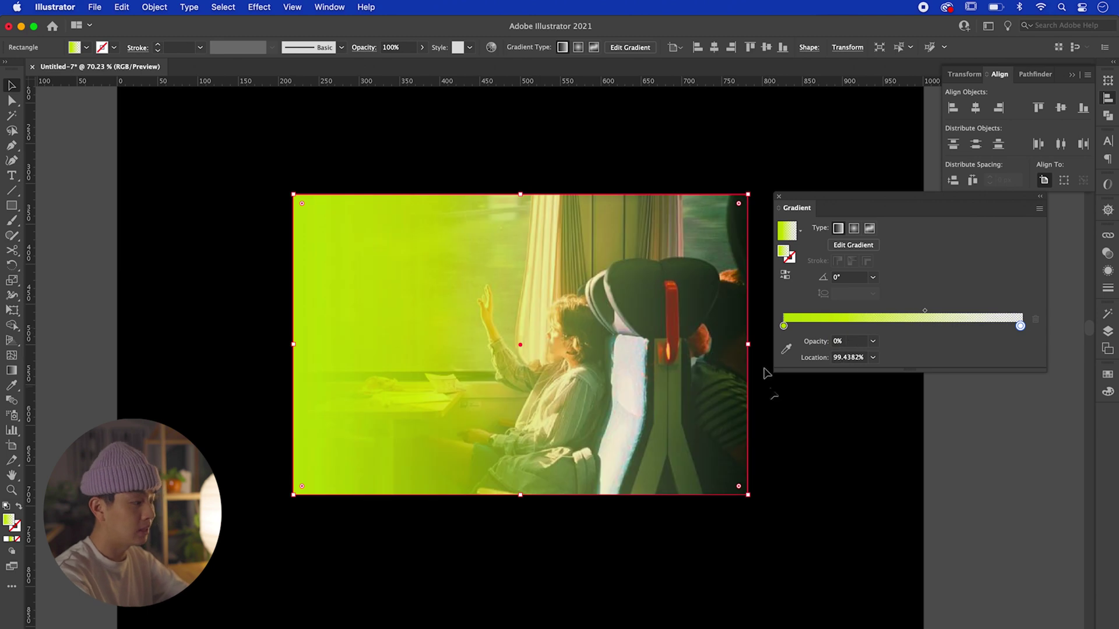
pyautogui.click(766, 373)
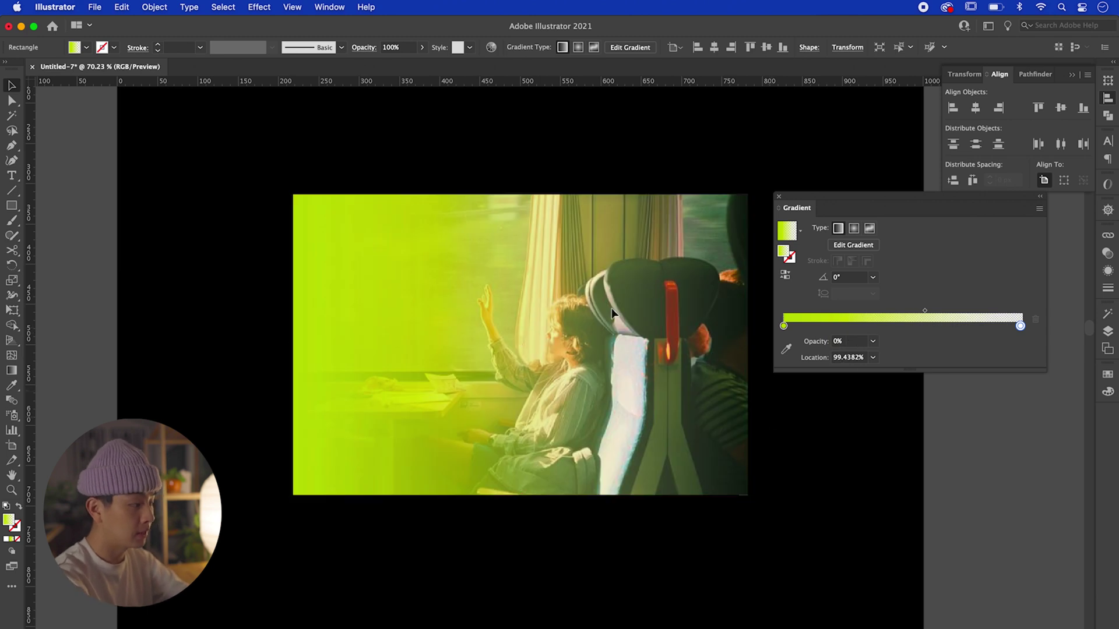
# Recolour the lime stop of the gradient rectangle over the train photo to pink (ffa9ff).
pyautogui.click(388, 242)
pyautogui.click(784, 326)
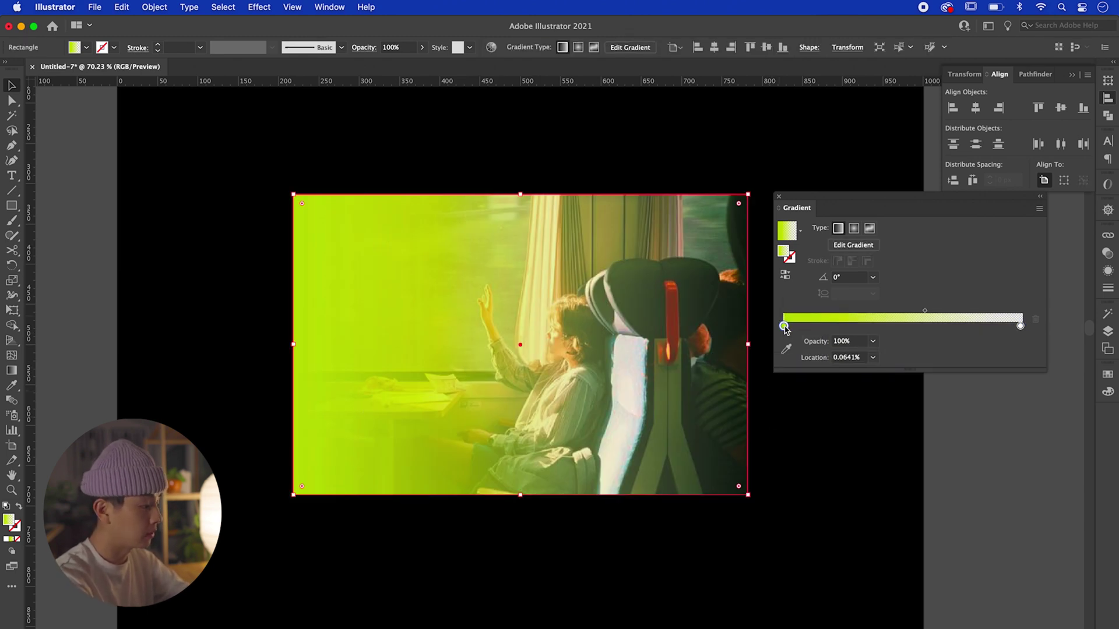
pyautogui.doubleClick(784, 326)
pyautogui.moveTo(973, 375); pyautogui.dragTo(1006, 394)
pyautogui.moveTo(987, 374); pyautogui.dragTo(966, 413)
pyautogui.click(990, 451)
pyautogui.click(964, 395)
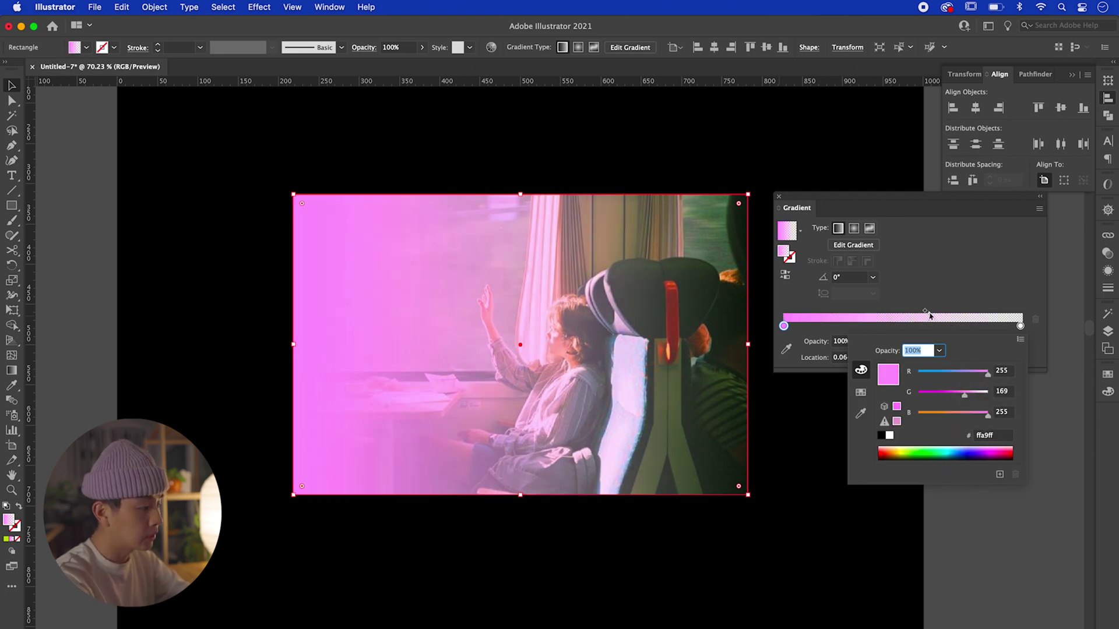
# Shift the gradient towards its pink end and colour a stop at about 12% pale yellow (ffff9c) with 75% opacity.
pyautogui.click(925, 312)
pyautogui.moveTo(925, 313); pyautogui.dragTo(834, 313)
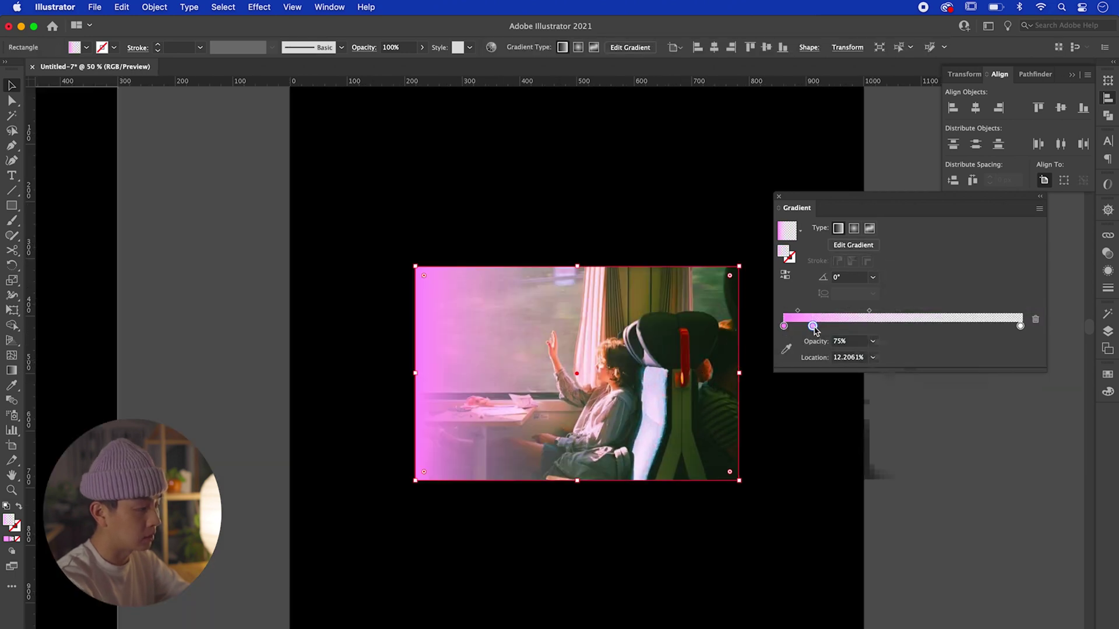
pyautogui.doubleClick(812, 326)
pyautogui.click(937, 397)
pyautogui.click(961, 413)
pyautogui.moveTo(975, 394)
pyautogui.mouseDown()
pyautogui.moveTo(1016, 402)
pyautogui.moveTo(982, 403)
pyautogui.mouseUp()
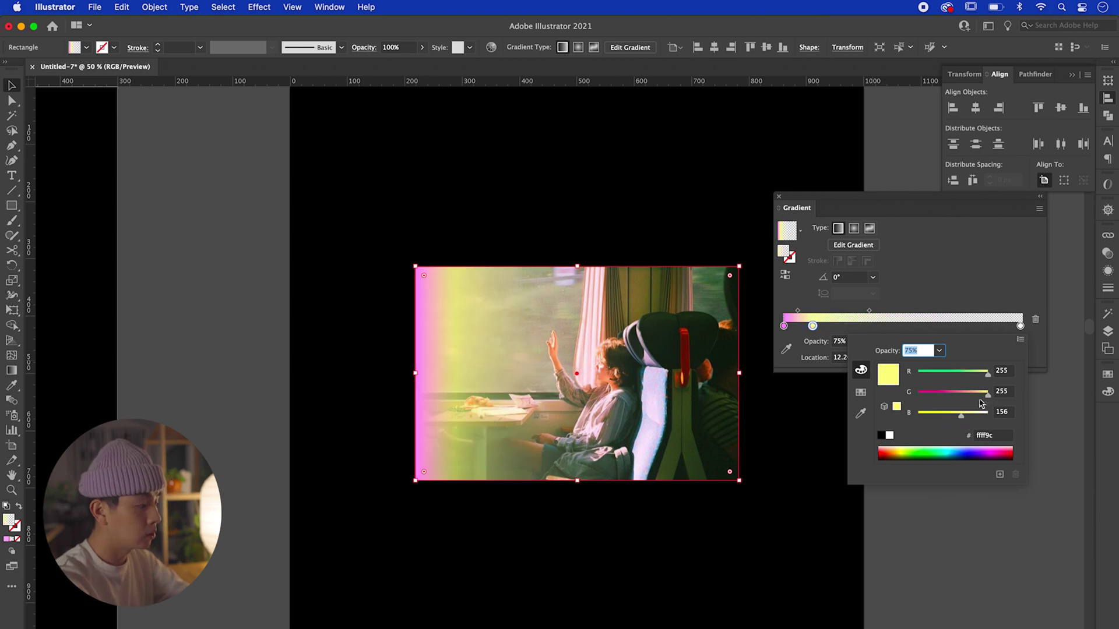
# Move the yellow stop to about 27% and add a stop at about 36% with 42% opacity.
pyautogui.click(840, 330)
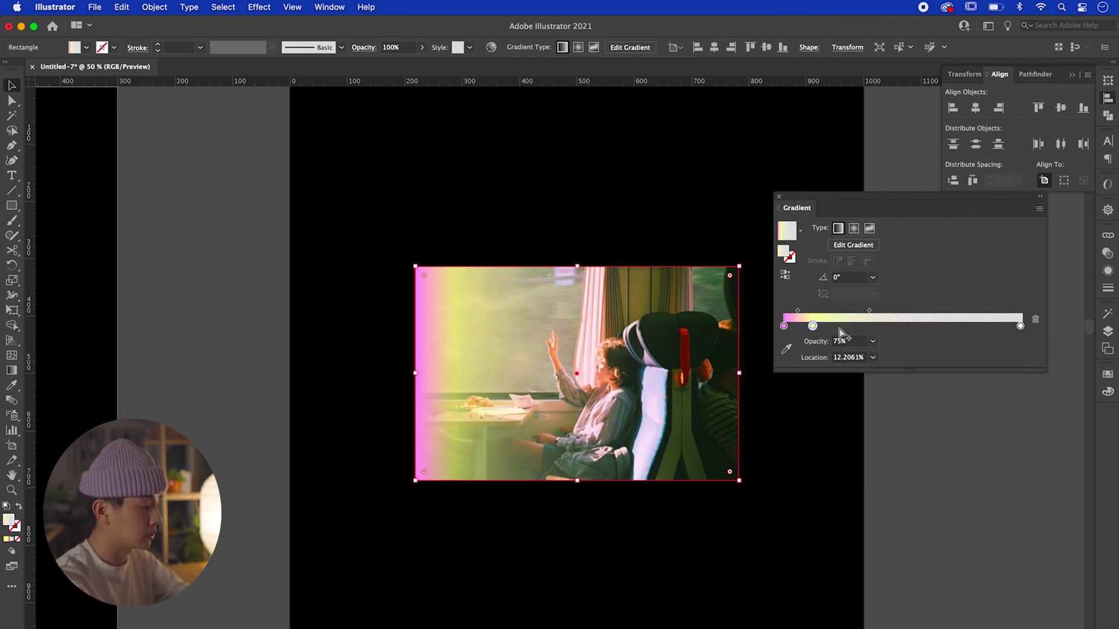
pyautogui.click(839, 327)
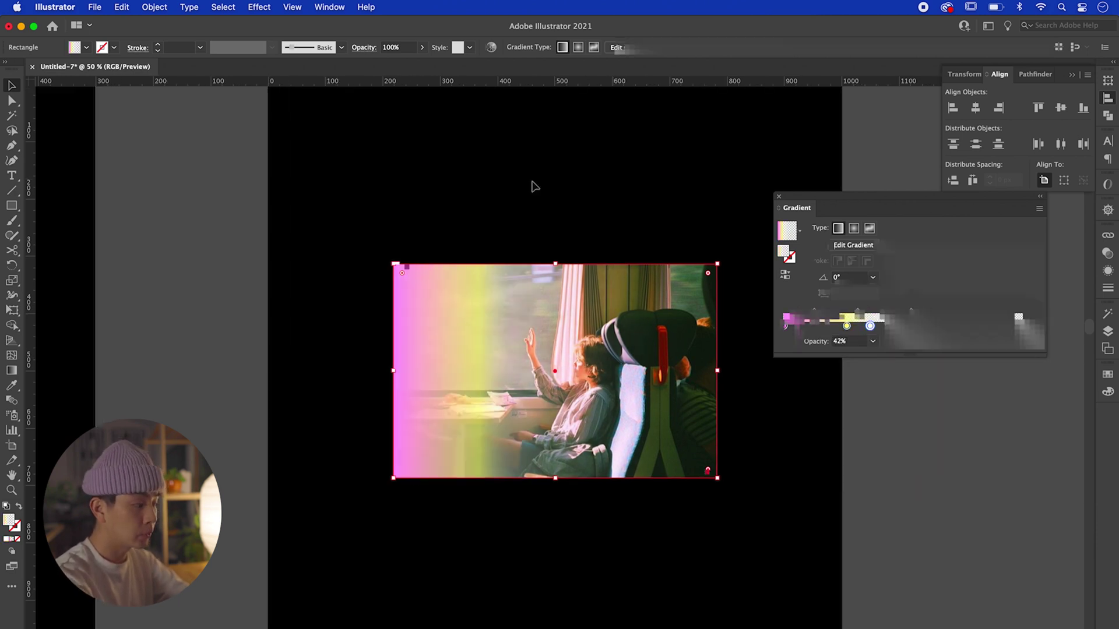
pyautogui.click(601, 175)
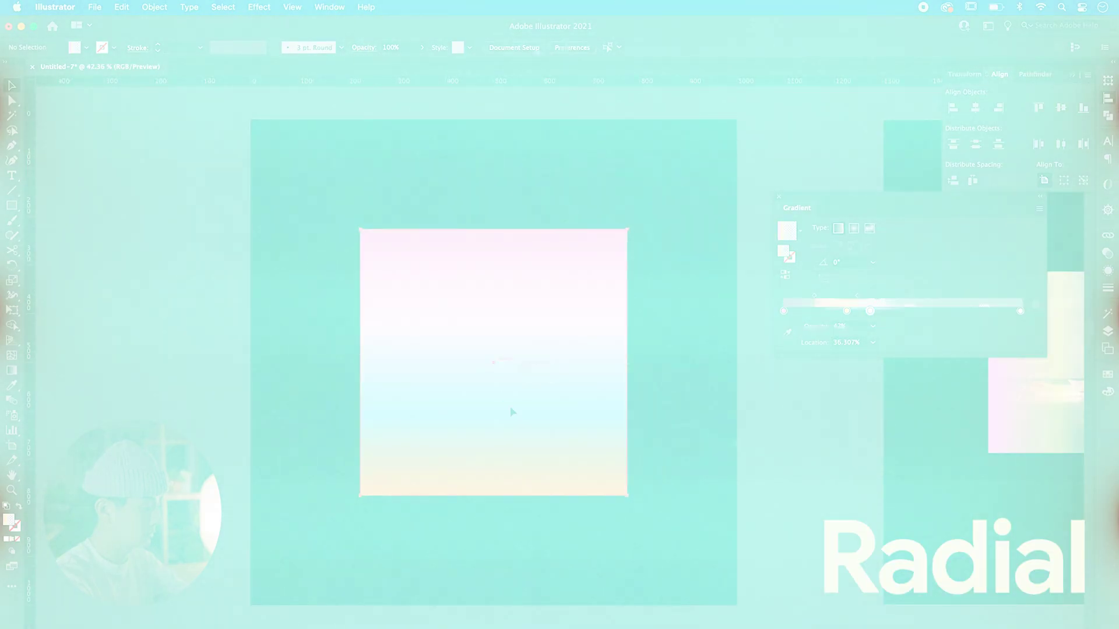
# Duplicate the −90° pink-to-orange square onto an empty artboard and change its gradient type to radial.
pyautogui.press('space')
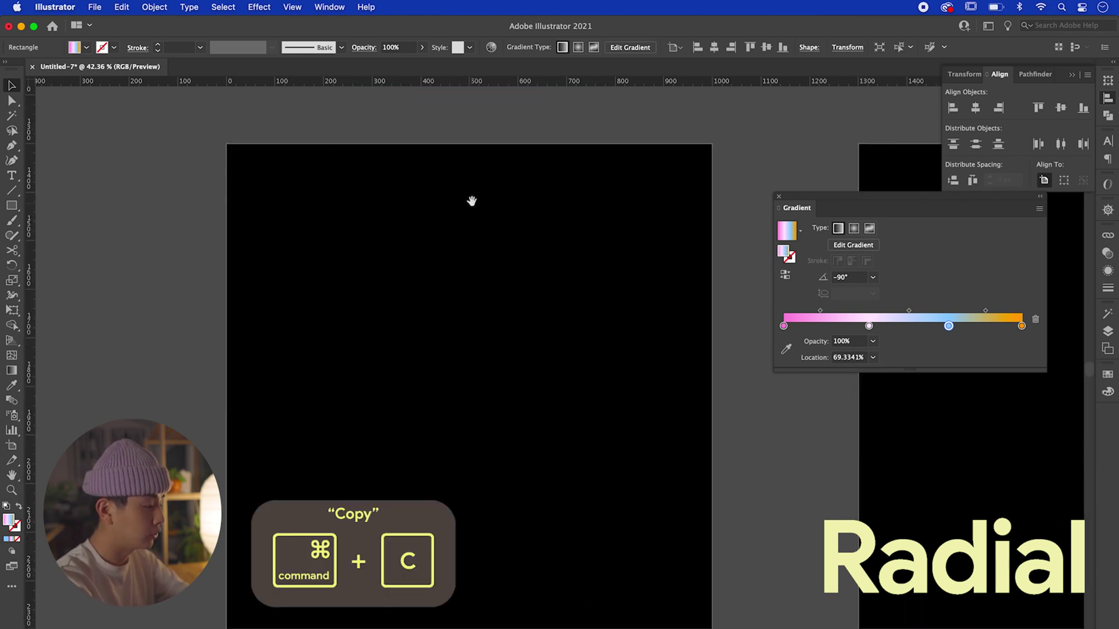
pyautogui.press('super+f')
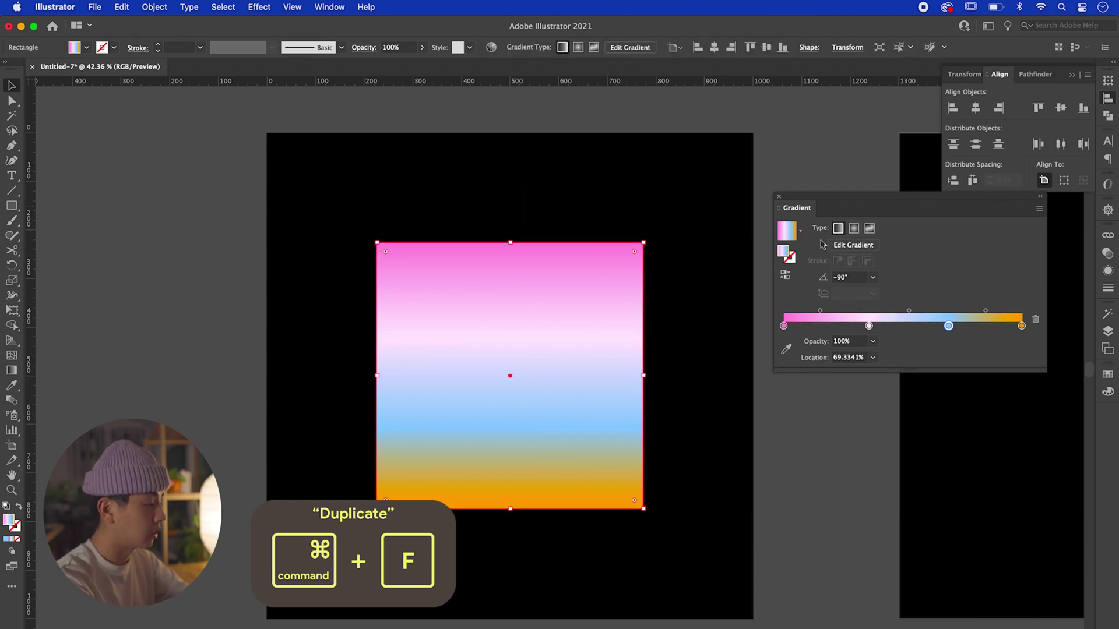
pyautogui.click(855, 229)
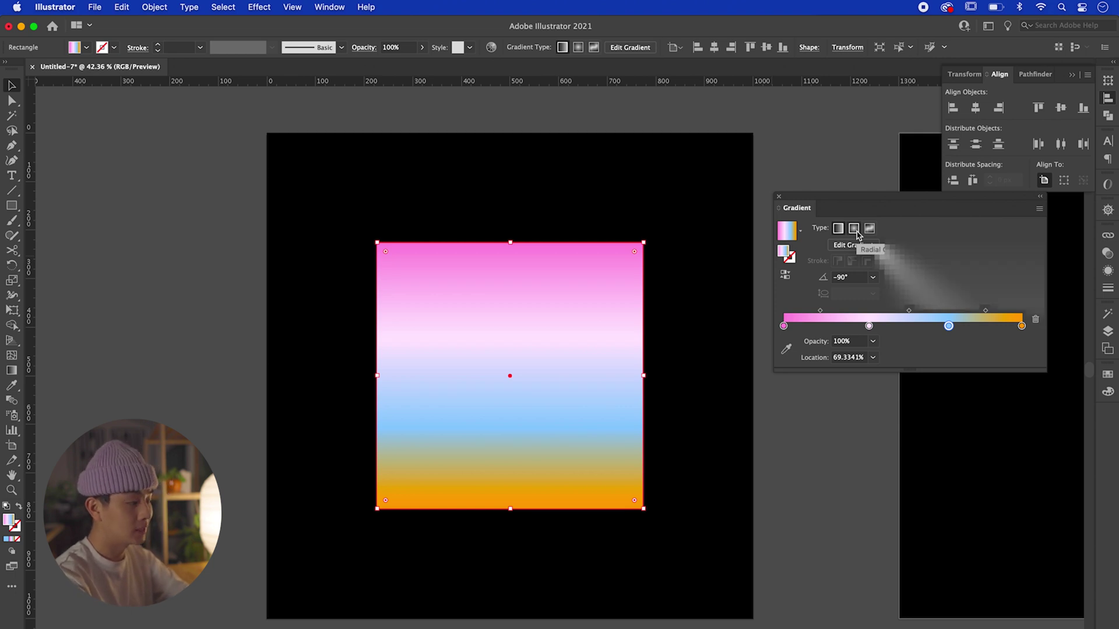
pyautogui.click(700, 444)
# Move the radial gradient's pale pink stop to about 4% and its light blue stop to about 25%.
pyautogui.scroll(2, 579, 247)
pyautogui.click(606, 274)
pyautogui.moveTo(869, 326); pyautogui.dragTo(793, 325)
pyautogui.click(948, 327)
pyautogui.moveTo(948, 326); pyautogui.dragTo(842, 326)
pyautogui.click(743, 404)
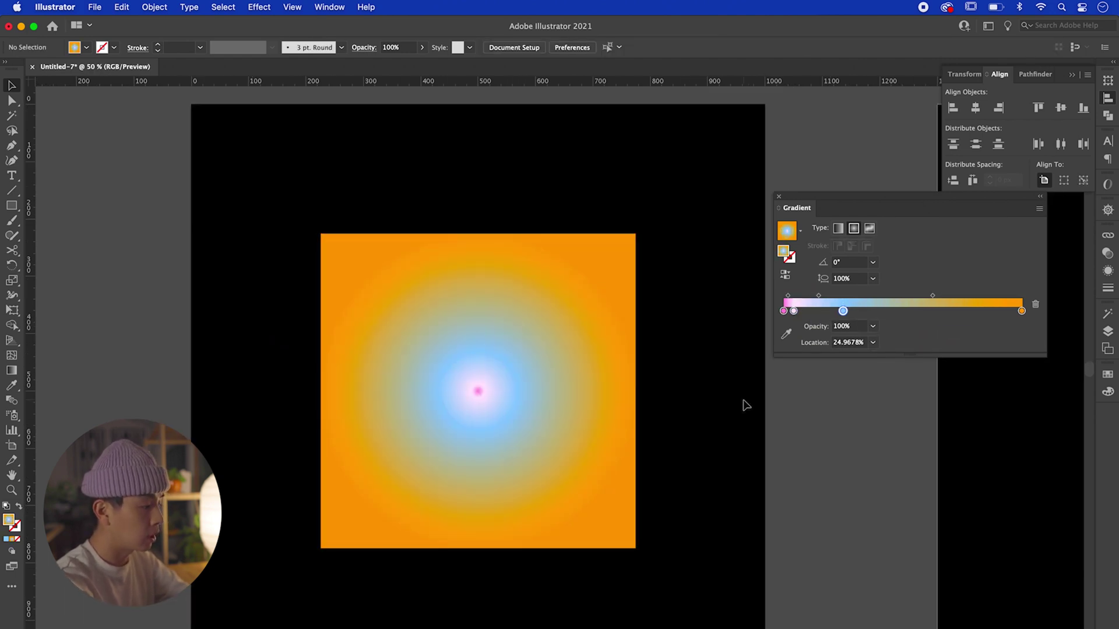
# Move the radial gradient's light blue stop out to about 88% and its pale pink stop to 0%.
pyautogui.click(576, 421)
pyautogui.click(701, 554)
pyautogui.click(612, 501)
pyautogui.moveTo(1022, 326)
pyautogui.mouseDown()
pyautogui.moveTo(878, 326)
pyautogui.moveTo(1021, 326)
pyautogui.mouseUp()
pyautogui.click(721, 422)
pyautogui.click(602, 400)
pyautogui.moveTo(842, 326); pyautogui.dragTo(994, 325)
pyautogui.moveTo(794, 326)
pyautogui.mouseDown()
pyautogui.moveTo(929, 326)
pyautogui.moveTo(783, 325)
pyautogui.mouseUp()
pyautogui.click(727, 449)
# Reposition the radial gradient's two inner stops at about 27% and 54%.
pyautogui.click(515, 374)
pyautogui.moveTo(929, 326); pyautogui.dragTo(847, 326)
pyautogui.moveTo(994, 326); pyautogui.dragTo(914, 325)
pyautogui.moveTo(783, 326)
pyautogui.mouseDown()
pyautogui.moveTo(792, 326)
pyautogui.moveTo(783, 326)
pyautogui.mouseUp()
# Recolour the radial gradient's stops from the centre outwards to mint (b9ffe0), magenta (ff68ff), light pink and yellow.
pyautogui.doubleClick(783, 325)
pyautogui.moveTo(982, 374); pyautogui.dragTo(1021, 374)
pyautogui.click(969, 373)
pyautogui.doubleClick(847, 325)
pyautogui.click(935, 394)
pyautogui.doubleClick(914, 325)
pyautogui.click(924, 374)
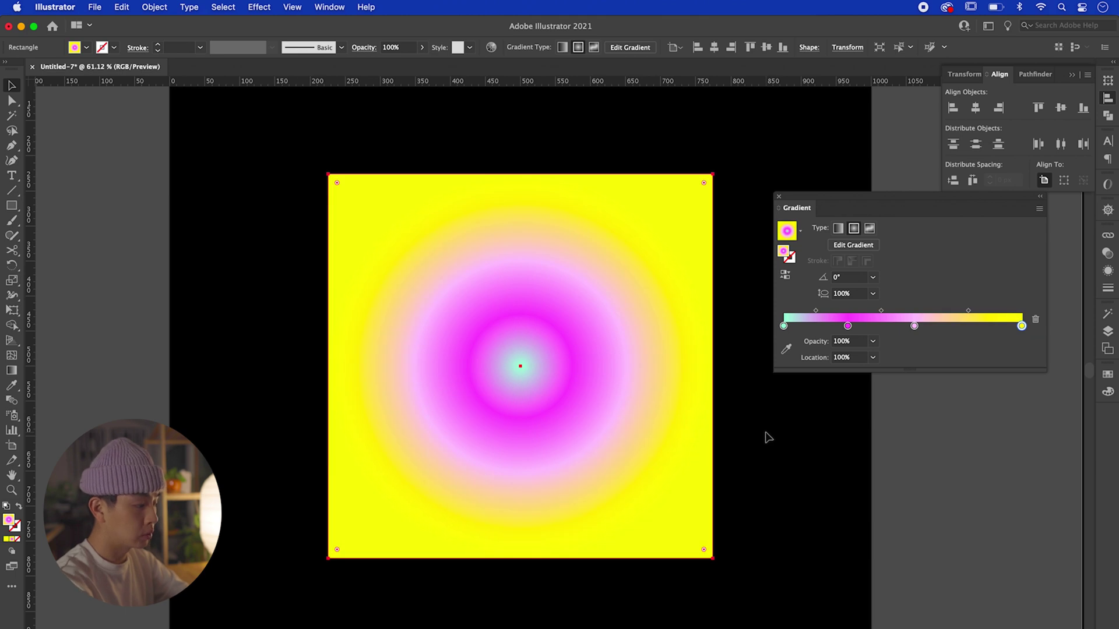
pyautogui.click(763, 428)
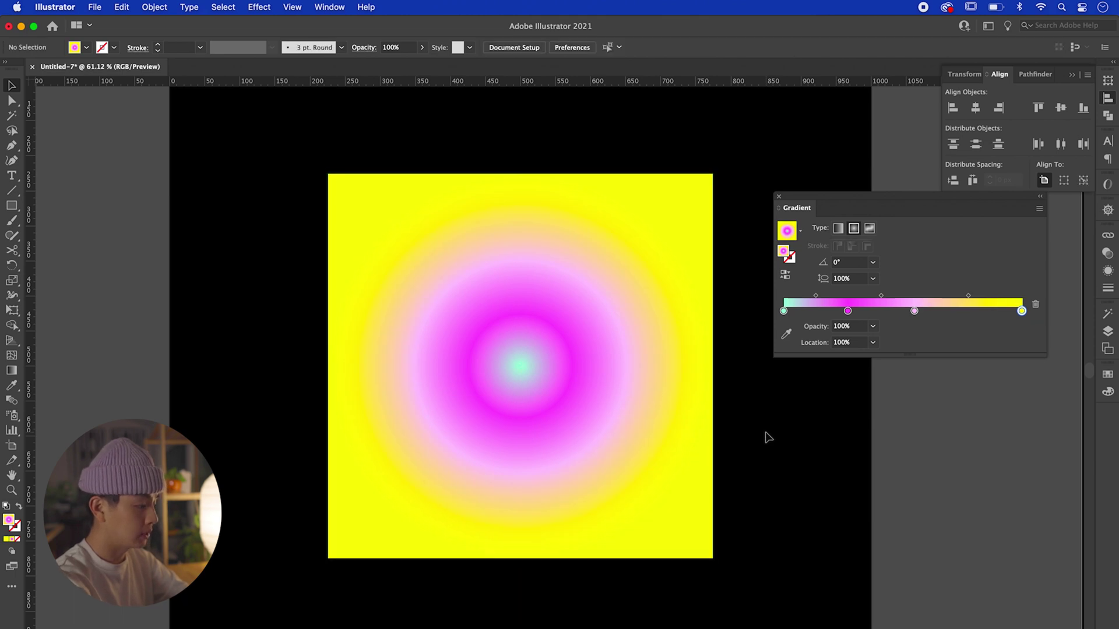
# Move the radial gradient's light pink stop to about 64% and its magenta stop to about 31%.
pyautogui.scroll(-3, 766, 434)
pyautogui.scroll(-1, 765, 434)
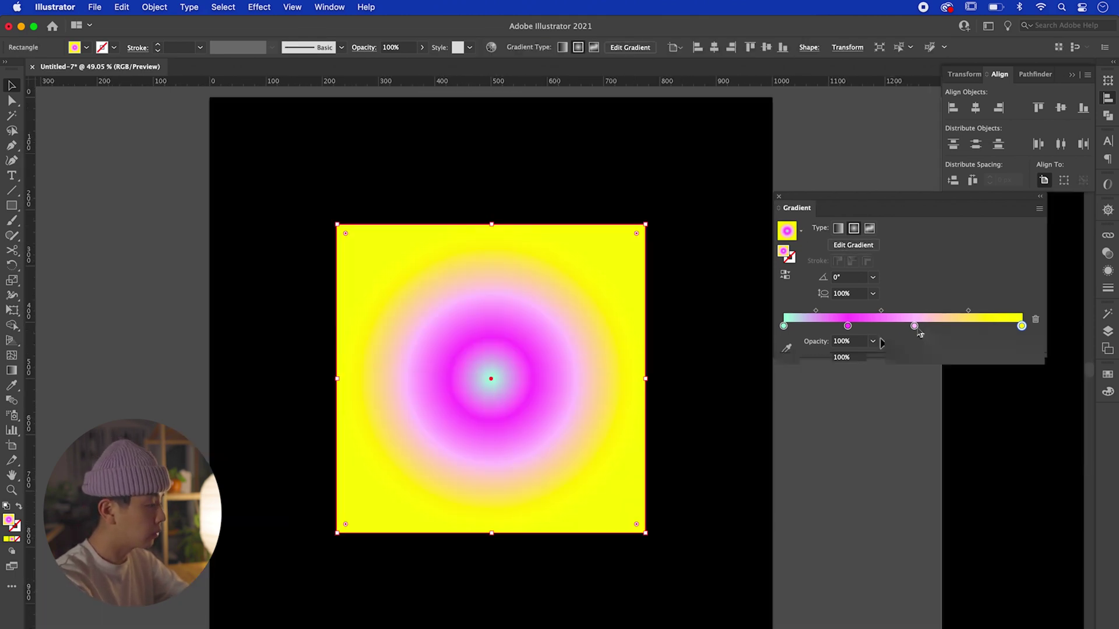
pyautogui.moveTo(914, 326); pyautogui.dragTo(936, 326)
pyautogui.moveTo(866, 326)
pyautogui.mouseDown()
pyautogui.moveTo(843, 326)
pyautogui.moveTo(857, 326)
pyautogui.mouseUp()
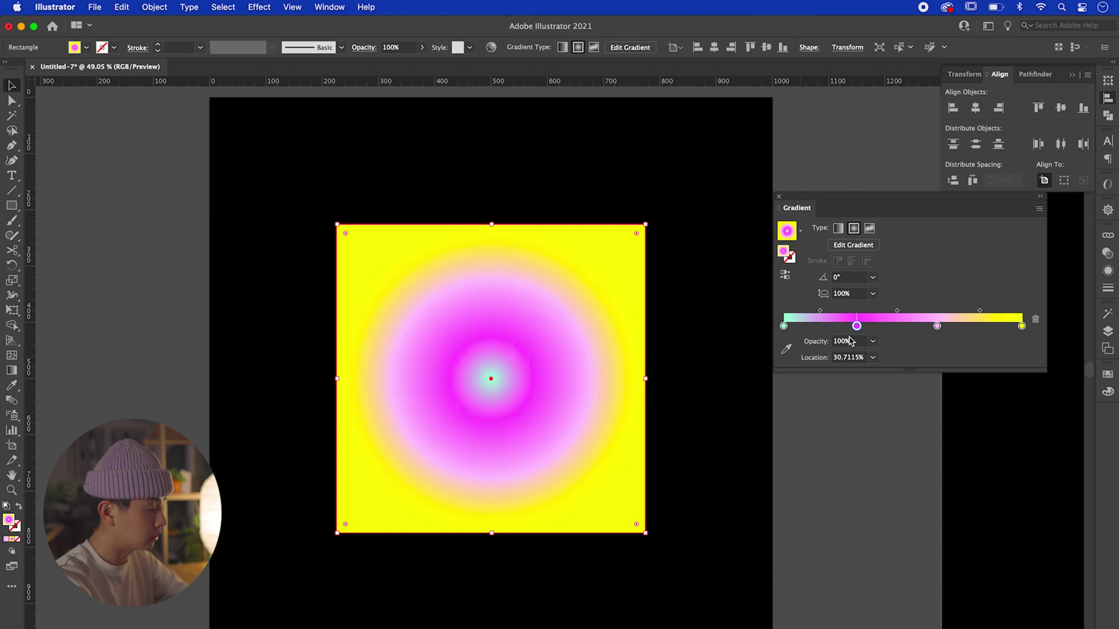
pyautogui.click(705, 444)
pyautogui.hscroll(2, 694, 433)
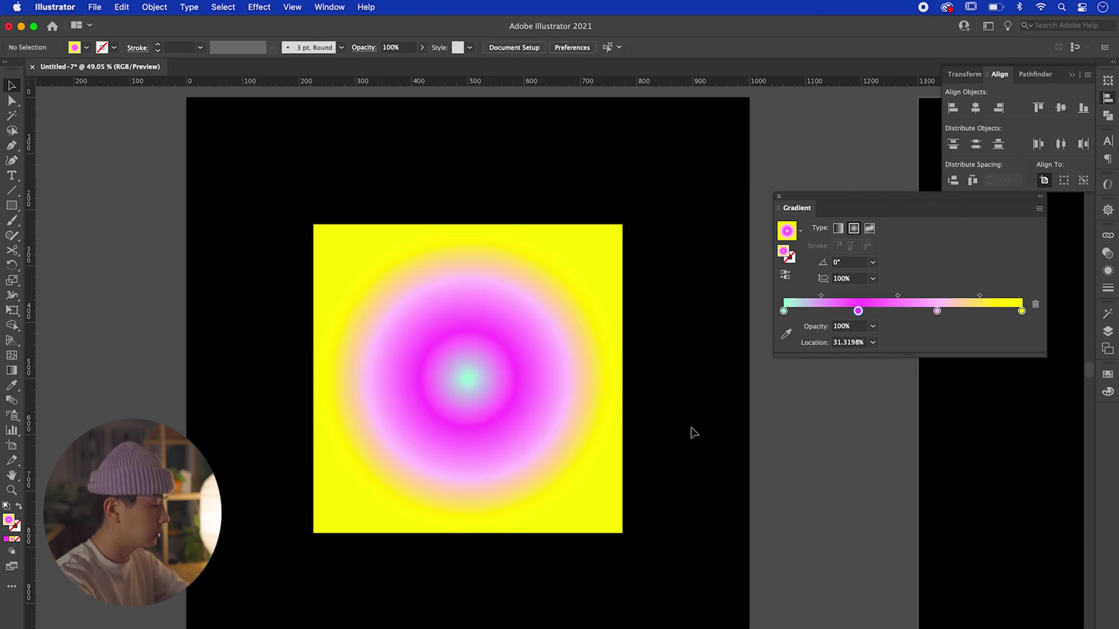
# Round the corners of the radial gradient square fully so that it forms a circle.
pyautogui.press('super+a')
pyautogui.scroll(1, 694, 433)
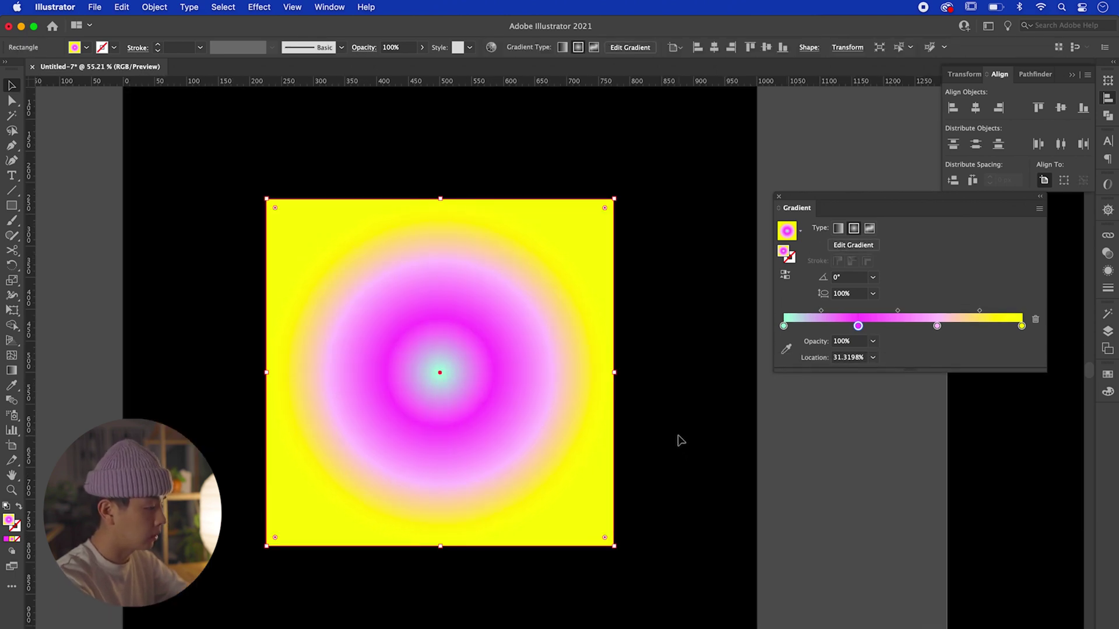
pyautogui.moveTo(646, 242)
pyautogui.mouseDown()
pyautogui.moveTo(528, 395)
pyautogui.moveTo(582, 313)
pyautogui.moveTo(665, 231)
pyautogui.mouseUp()
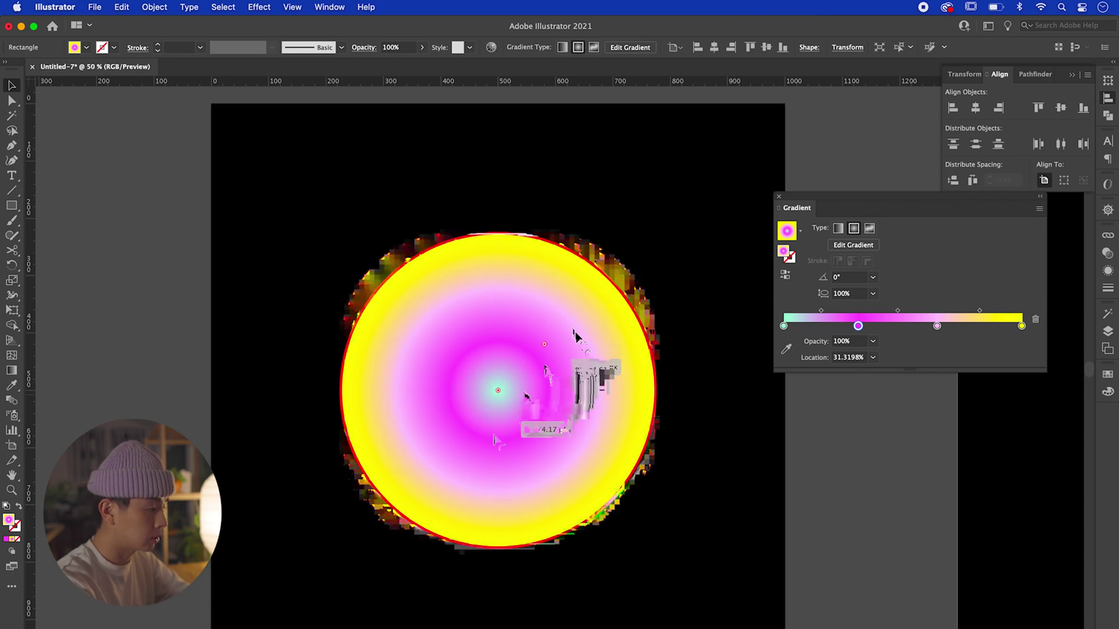
pyautogui.moveTo(606, 290); pyautogui.dragTo(474, 441)
pyautogui.click(661, 188)
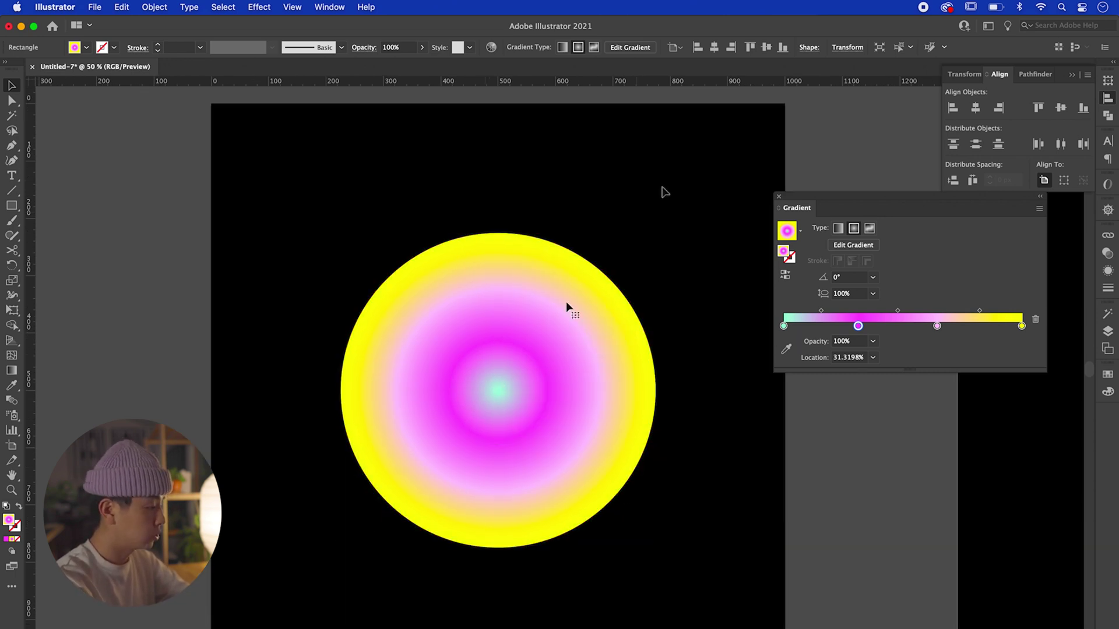
# Place the rowing-boat photo from Finder on the next empty artboard, centred both ways and enlarged to about 418 × 626 px.
pyautogui.press('super+minus')
pyautogui.press('super+plus')
pyautogui.moveTo(672, 388); pyautogui.dragTo(242, 402)
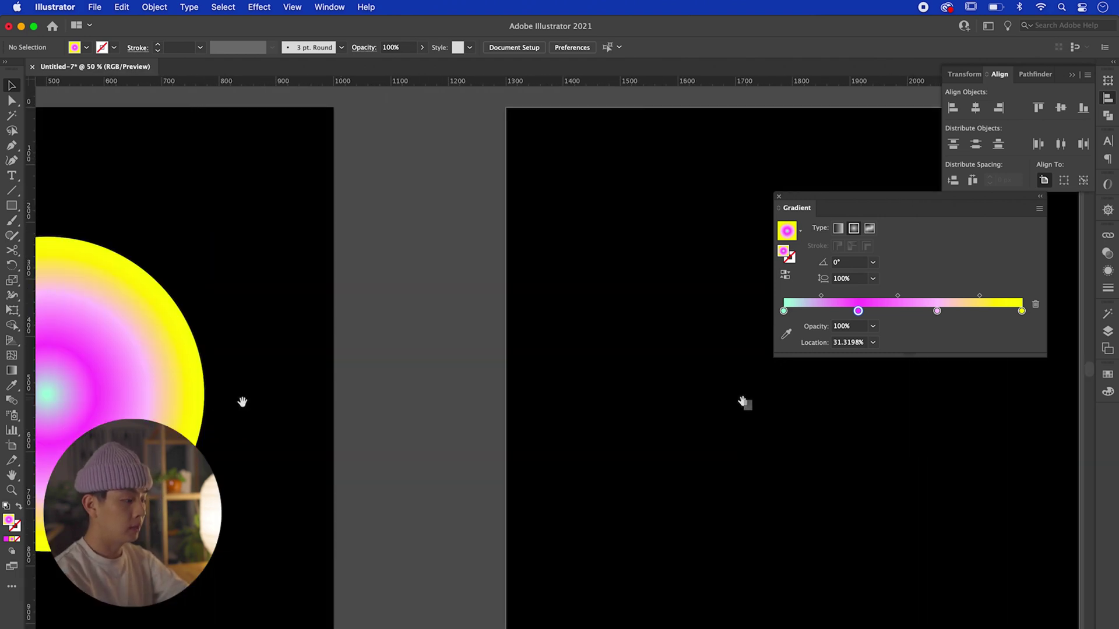
pyautogui.moveTo(743, 402); pyautogui.dragTo(460, 403)
pyautogui.press('super+Tab')
pyautogui.moveTo(1003, 100); pyautogui.dragTo(554, 456)
pyautogui.click(976, 107)
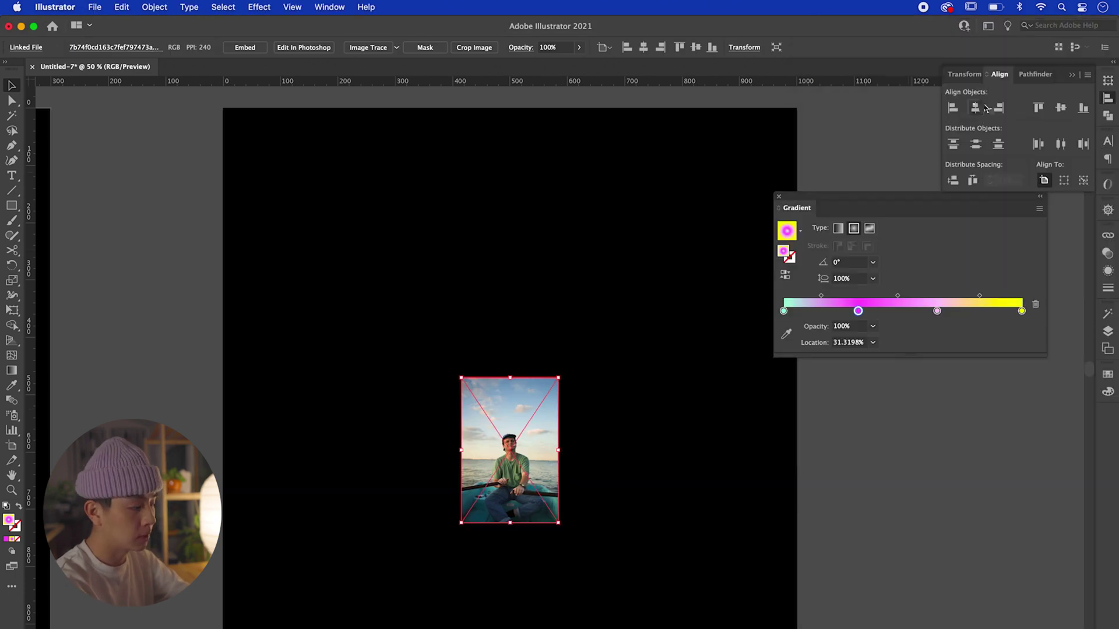
pyautogui.click(1055, 109)
pyautogui.moveTo(561, 320); pyautogui.dragTo(665, 214)
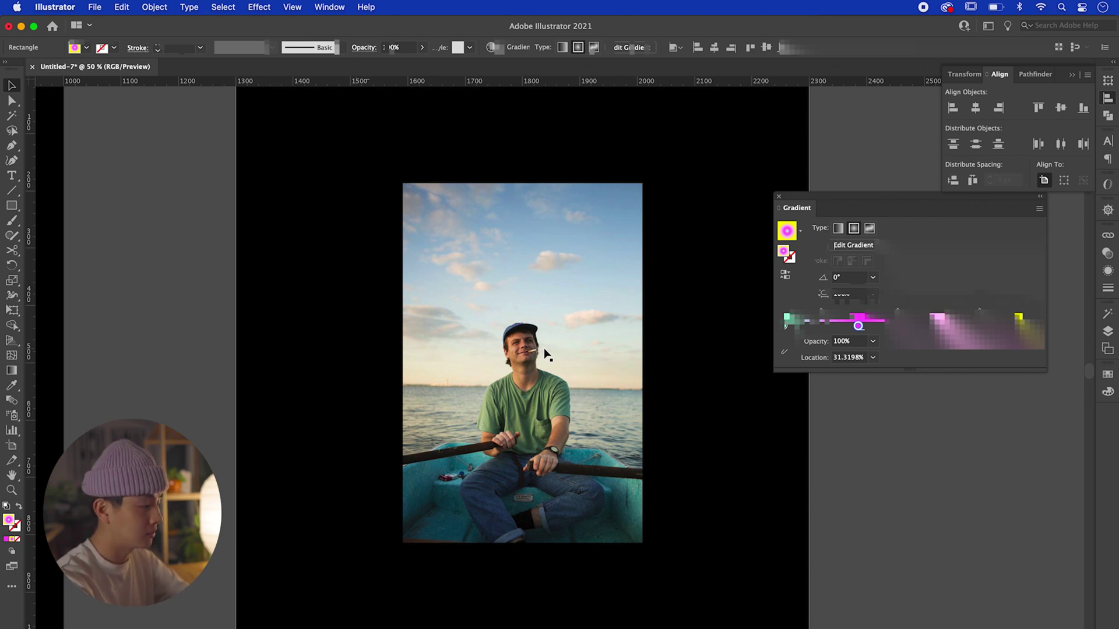
# Put a copy of the radial gradient square over the rowing-boat photo and resize it to cover the photo exactly.
pyautogui.moveTo(383, 479); pyautogui.dragTo(680, 600)
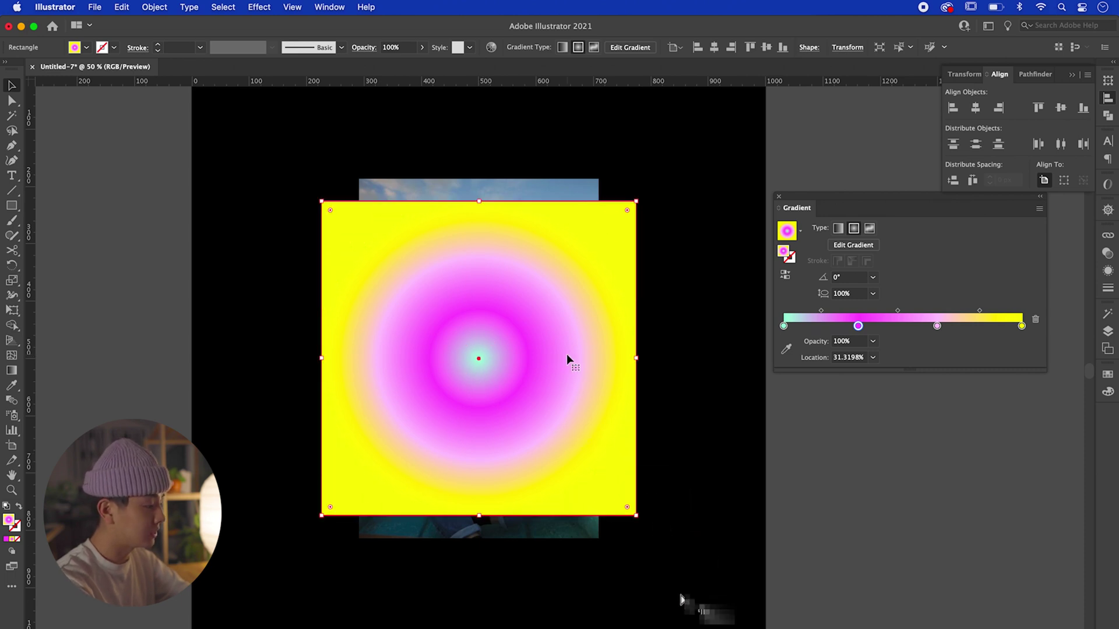
pyautogui.moveTo(320, 201); pyautogui.dragTo(358, 178)
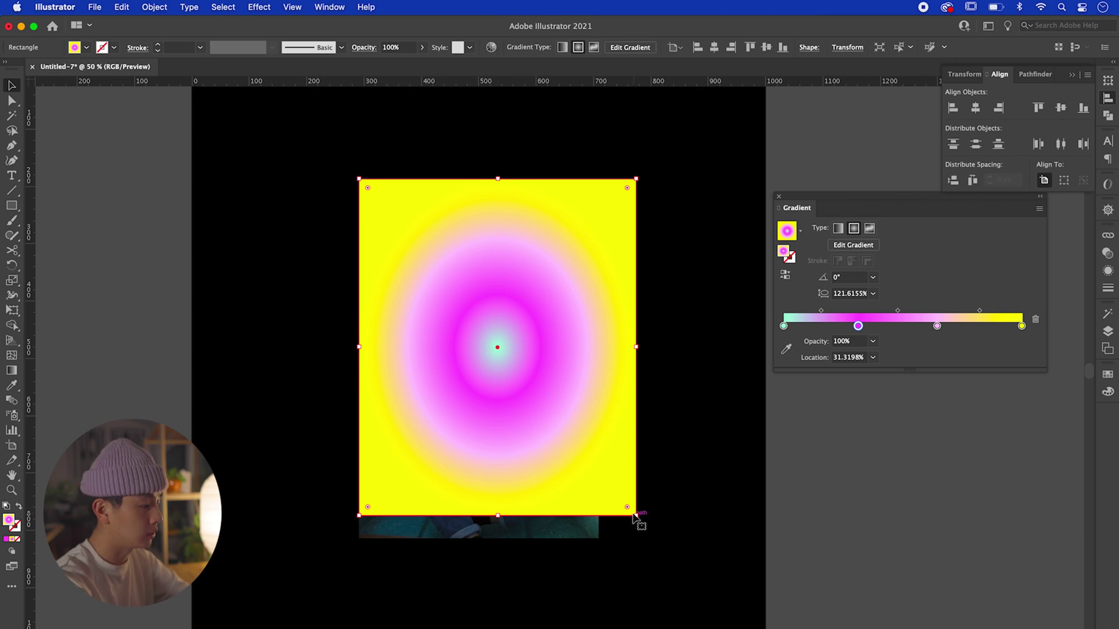
pyautogui.moveTo(637, 516); pyautogui.dragTo(598, 539)
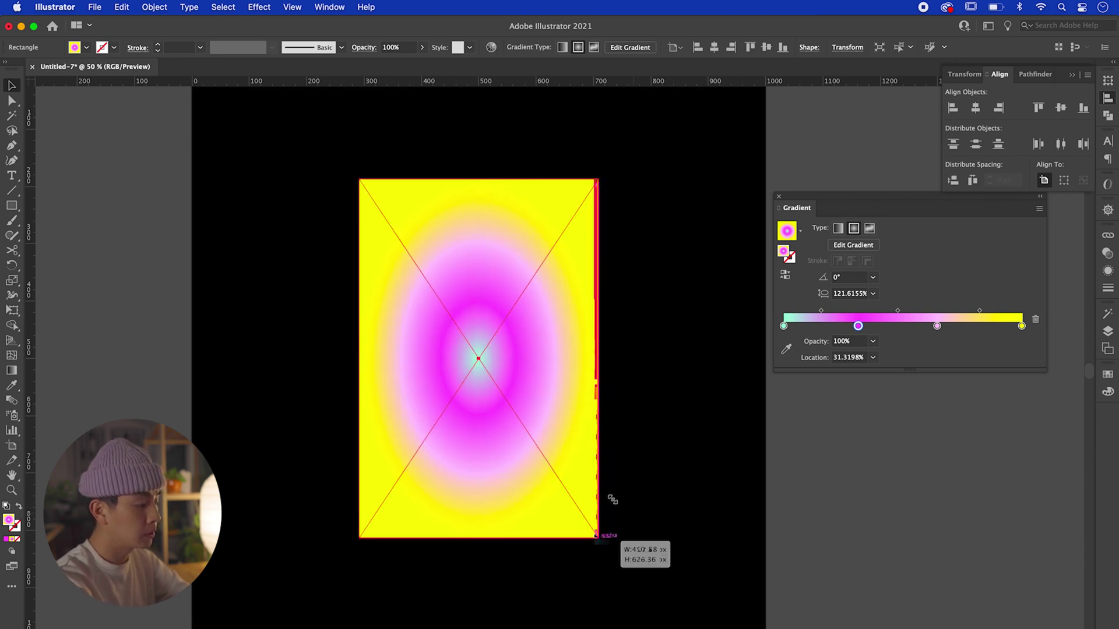
pyautogui.click(635, 349)
pyautogui.press('super+=')
pyautogui.hscroll(-2, 634, 350)
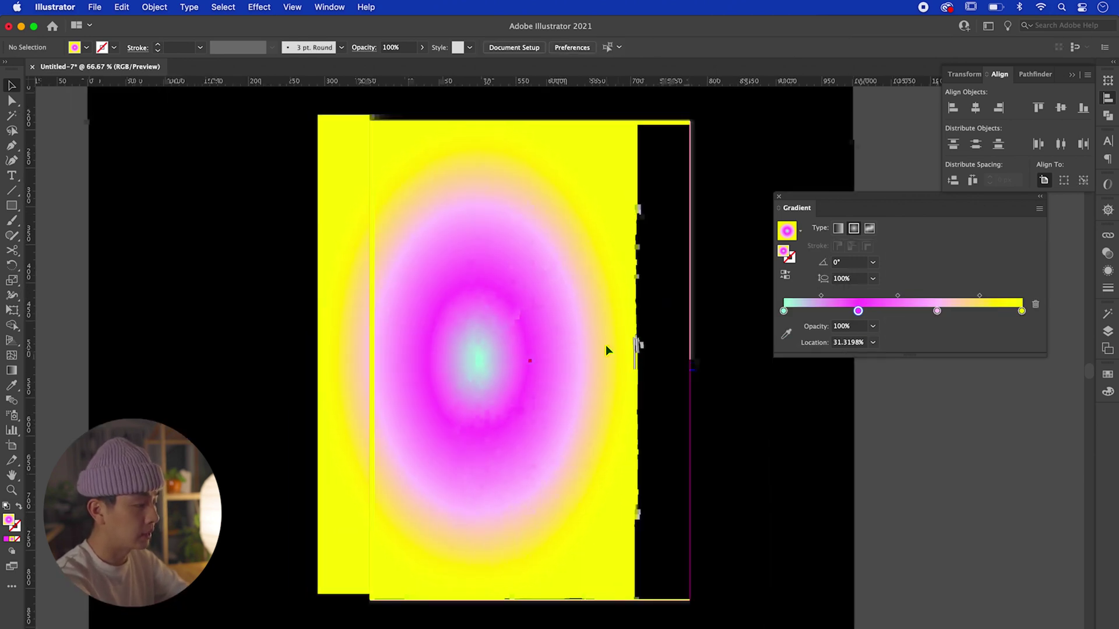
# Set the opacity of the radial overlay's central mint stop to 0%.
pyautogui.click(606, 350)
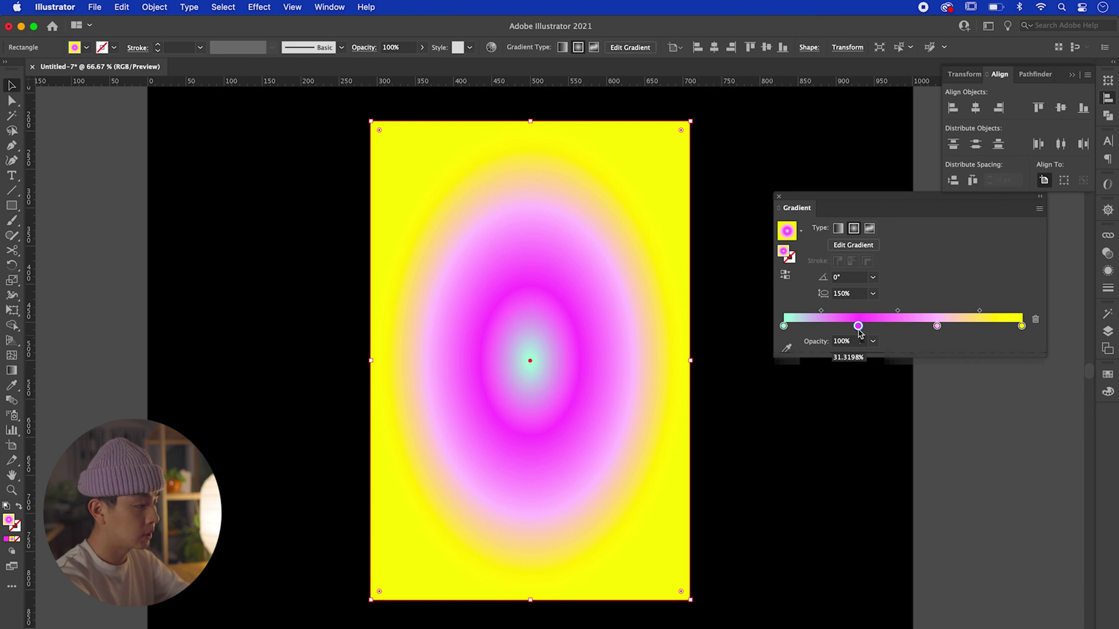
pyautogui.click(785, 326)
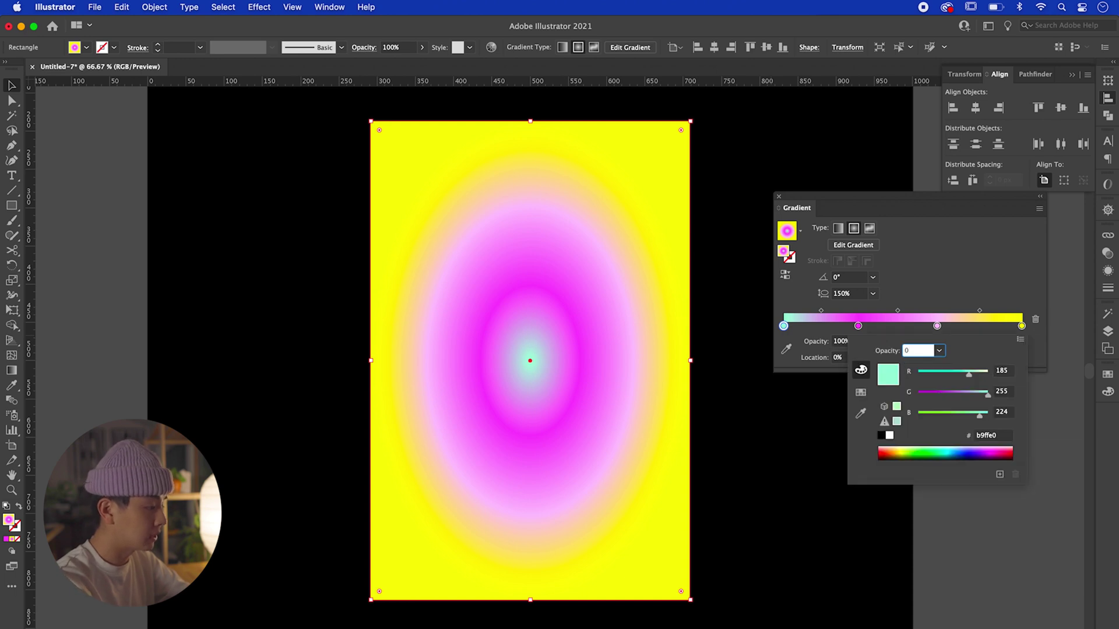
pyautogui.press('Return')
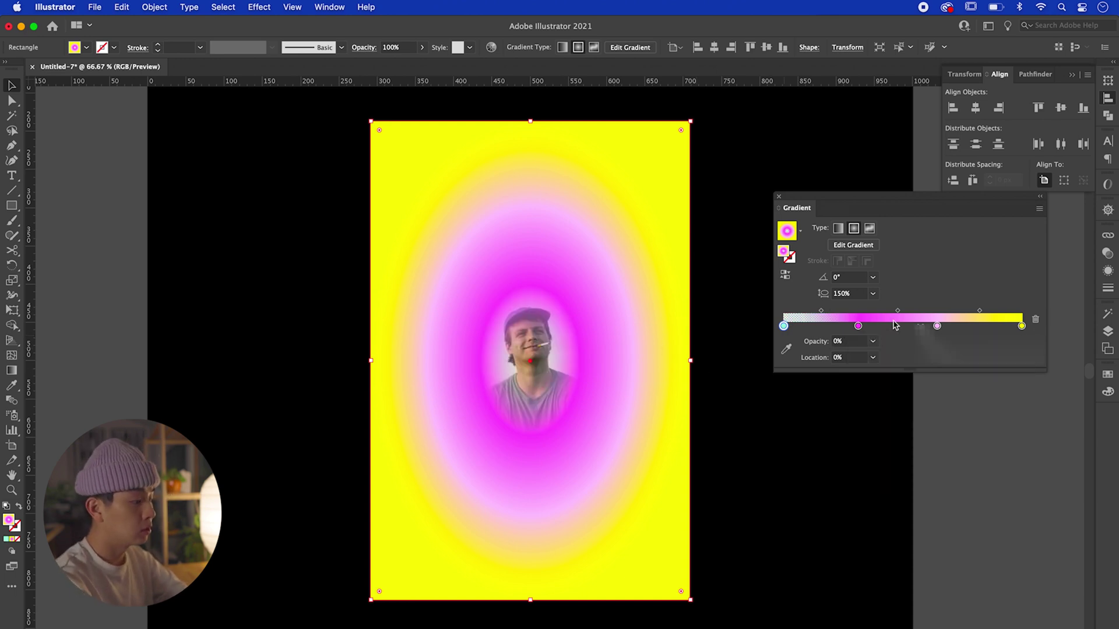
# Set the opacity of the radial overlay's magenta stop to 50% and its light pink stop to 75%.
pyautogui.doubleClick(858, 327)
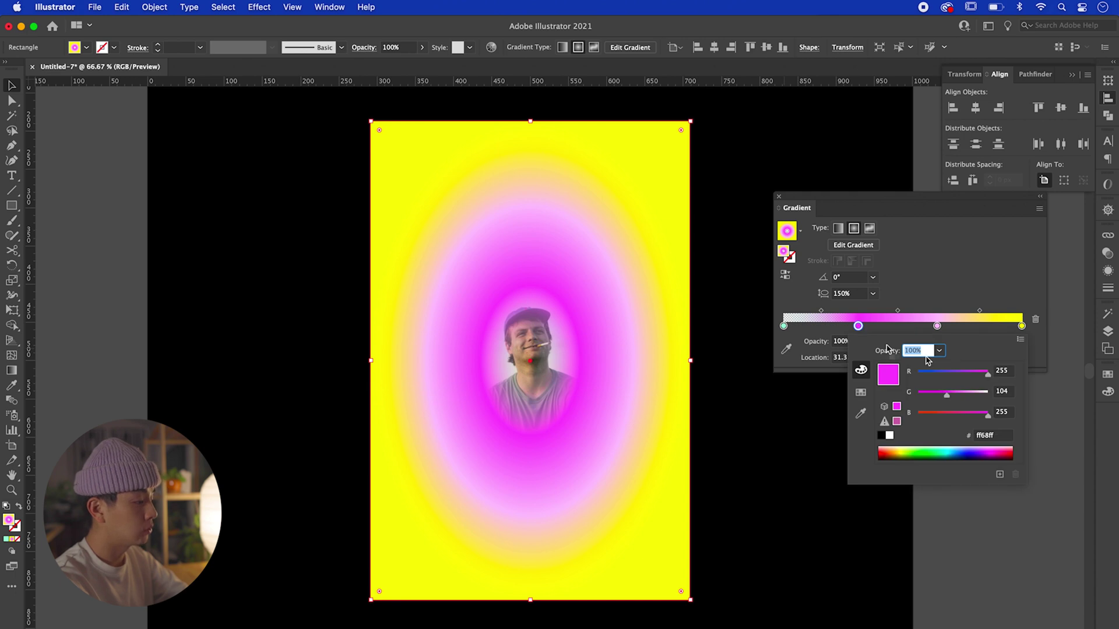
pyautogui.press('Return')
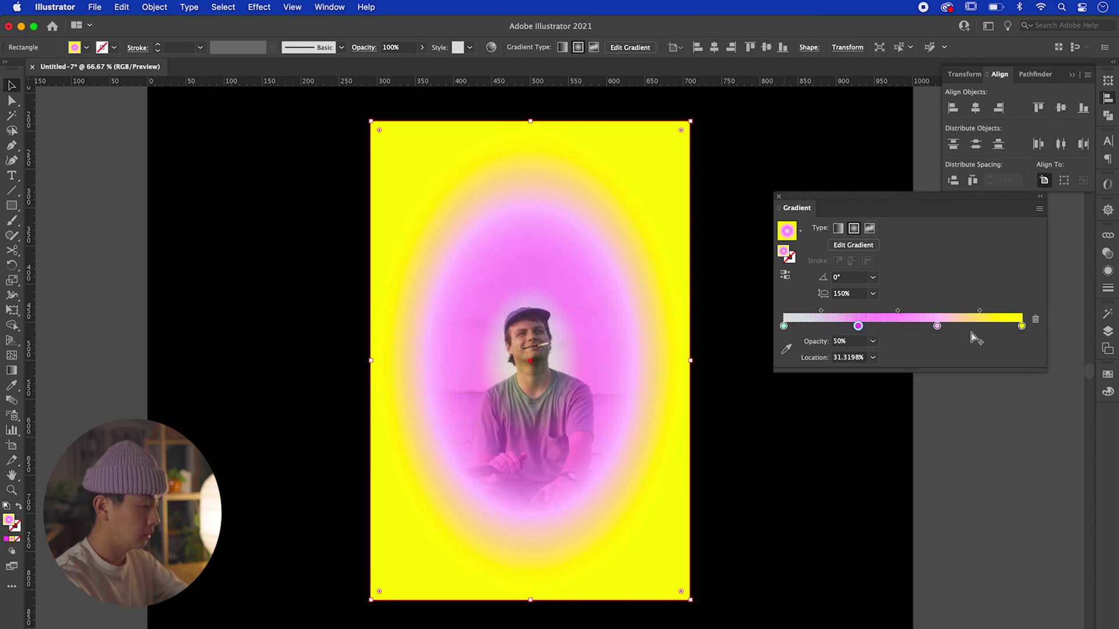
pyautogui.click(937, 326)
pyautogui.doubleClick(937, 326)
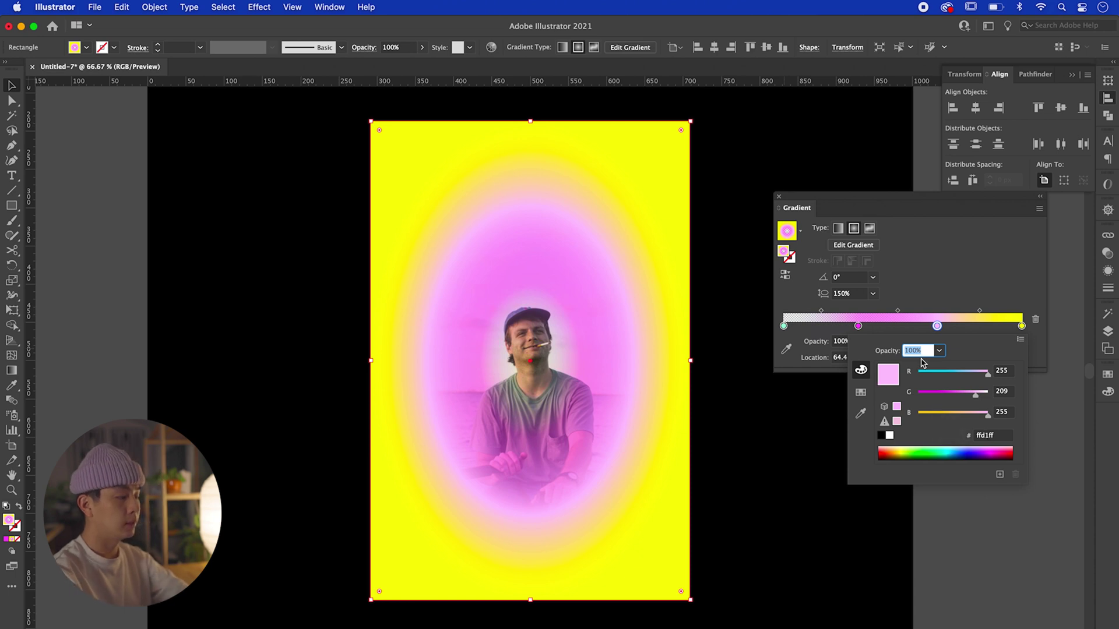
pyautogui.write('75')
pyautogui.press('Return')
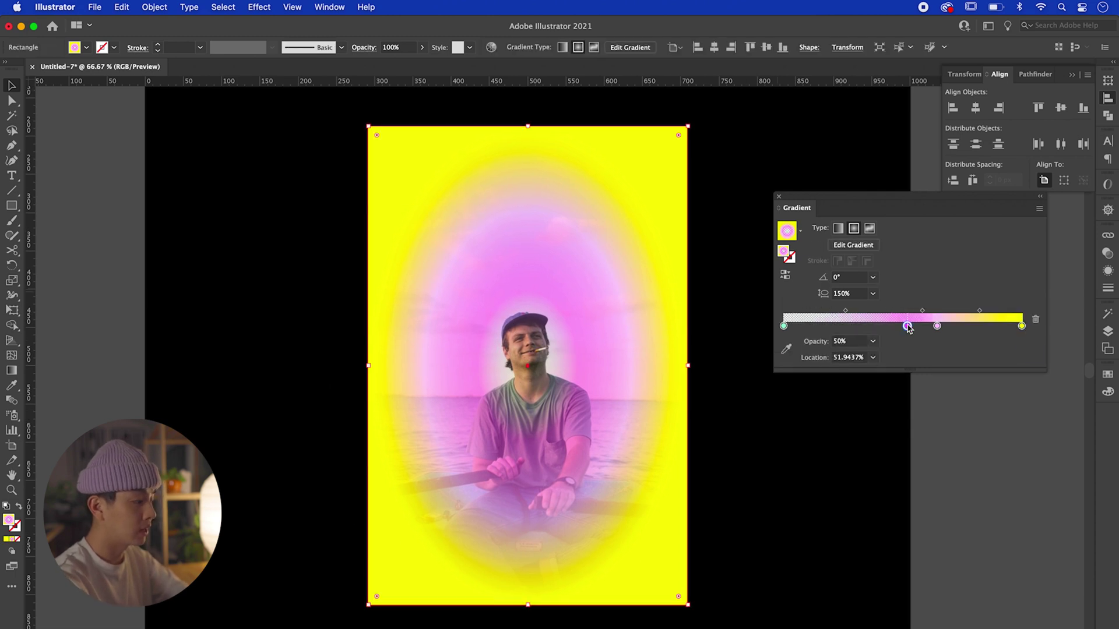
# Shift the light pink and magenta stops of the radial overlay outward towards the yellow stop.
pyautogui.moveTo(903, 325); pyautogui.dragTo(998, 328)
pyautogui.moveTo(907, 327); pyautogui.dragTo(932, 326)
pyautogui.moveTo(783, 326)
pyautogui.mouseDown()
pyautogui.moveTo(849, 327)
pyautogui.moveTo(783, 326)
pyautogui.mouseUp()
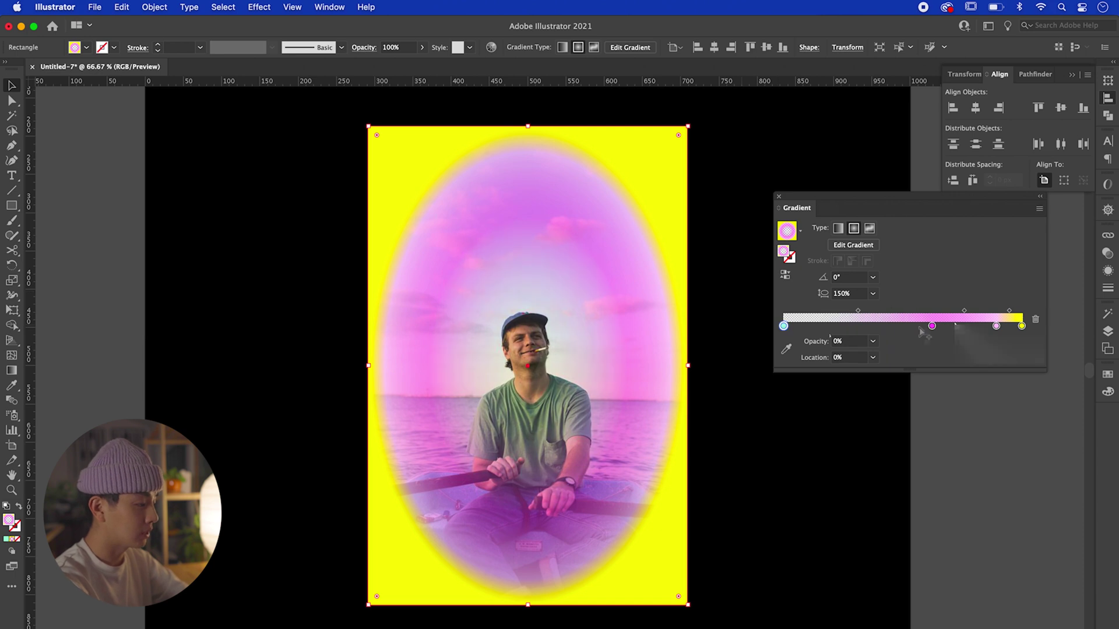
# Add a turquoise stop at about 41% in the radial overlay and recolour the magenta stop orange and the pink stop lavender.
pyautogui.click(881, 326)
pyautogui.doubleClick(881, 326)
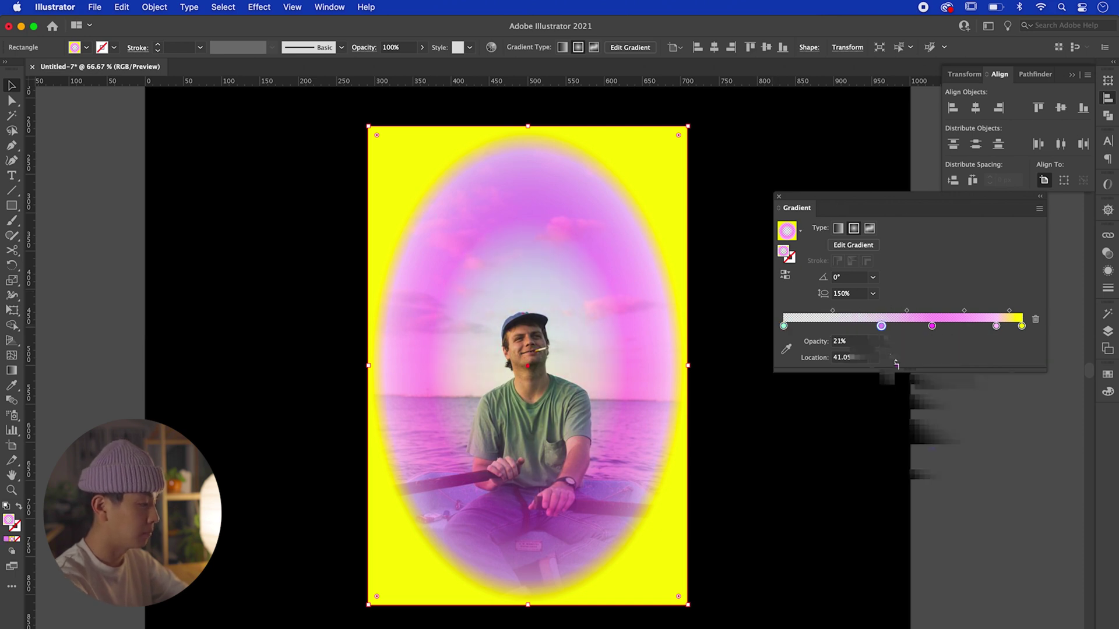
pyautogui.moveTo(964, 374); pyautogui.dragTo(919, 374)
pyautogui.moveTo(942, 413); pyautogui.dragTo(917, 415)
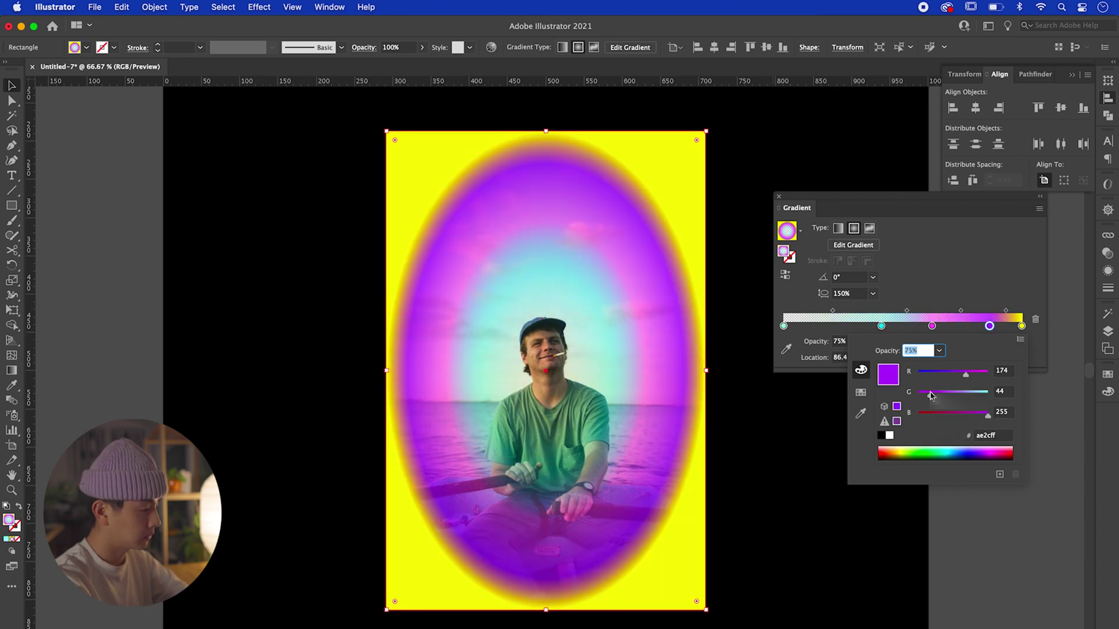
pyautogui.click(931, 326)
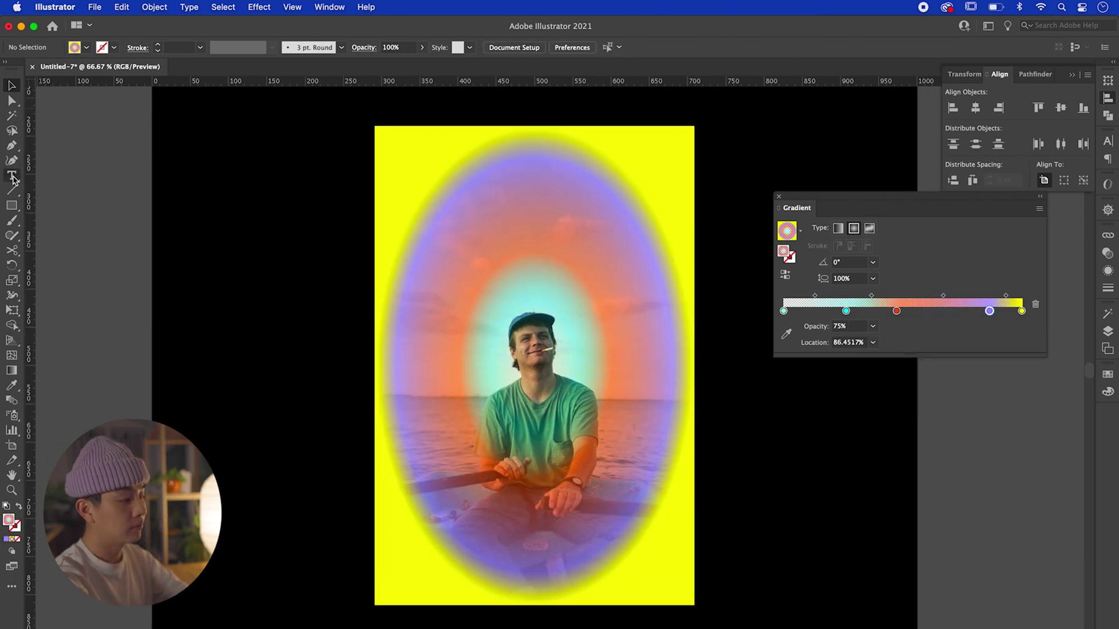
# Add the title "Mac Demarco" and enlarge it to about 65 px across the top of the poster.
pyautogui.click(12, 178)
pyautogui.click(448, 188)
pyautogui.write('Mac De')
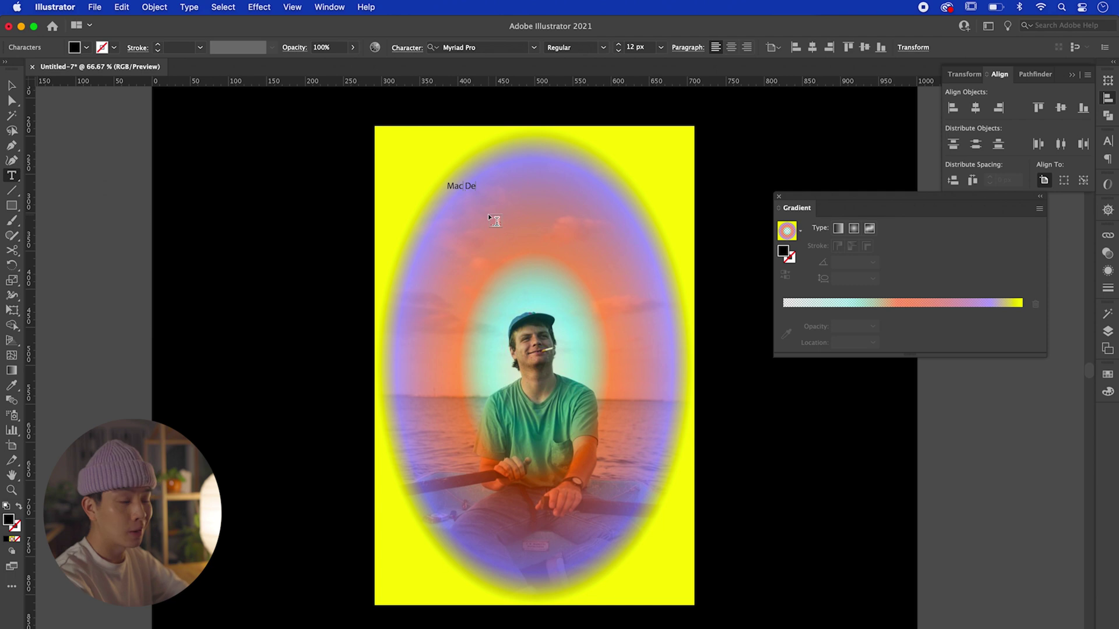
pyautogui.write('marco')
pyautogui.press('Escape')
pyautogui.moveTo(503, 189); pyautogui.dragTo(732, 232)
pyautogui.moveTo(720, 216); pyautogui.dragTo(664, 183)
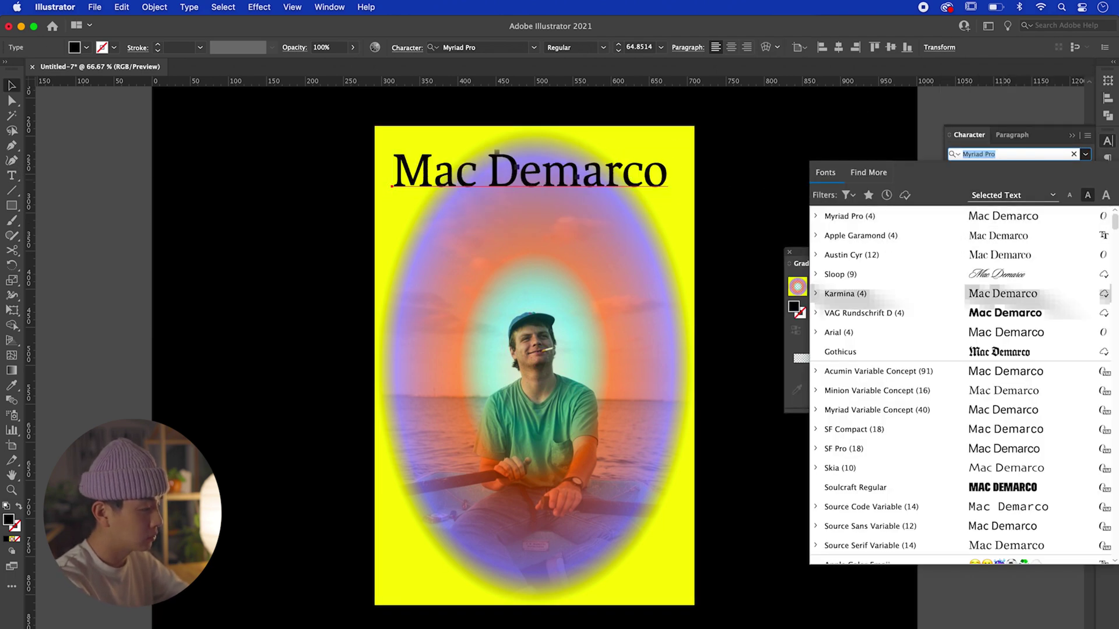
# Set the title in Arial with Optical kerning and −41 tracking, and enlarge it to about 69 px.
pyautogui.click(877, 332)
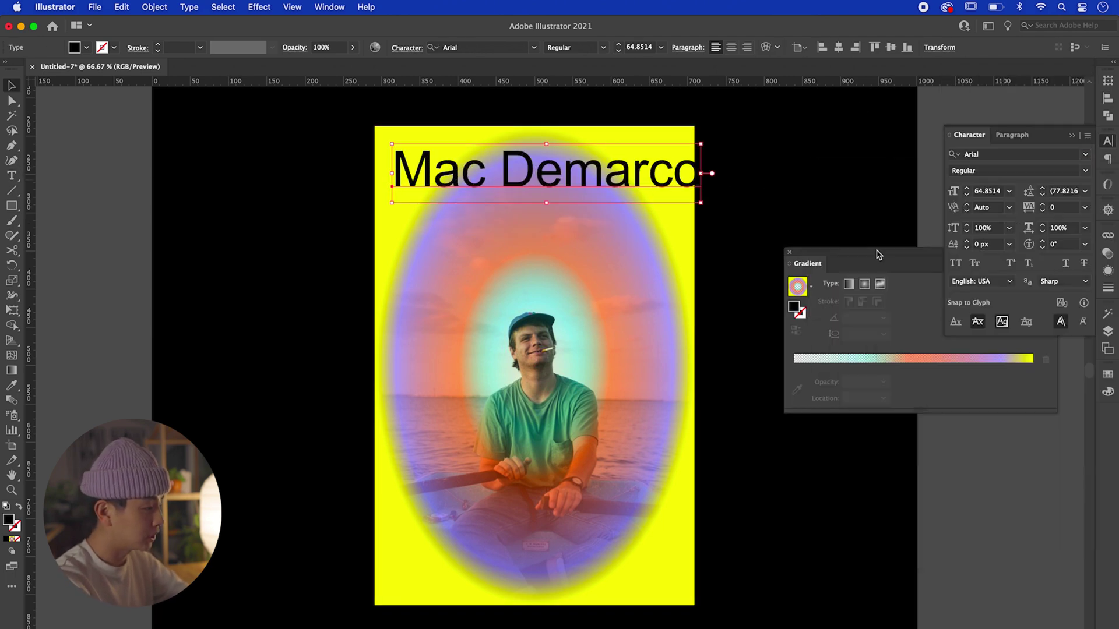
pyautogui.click(1009, 207)
pyautogui.click(1020, 235)
pyautogui.scroll(-20, 1068, 209)
pyautogui.moveTo(673, 174); pyautogui.dragTo(696, 165)
# Duplicate the title onto the lower part of the poster and change its text to "Chamber Of Reflections" on two lines.
pyautogui.moveTo(491, 136); pyautogui.dragTo(491, 493)
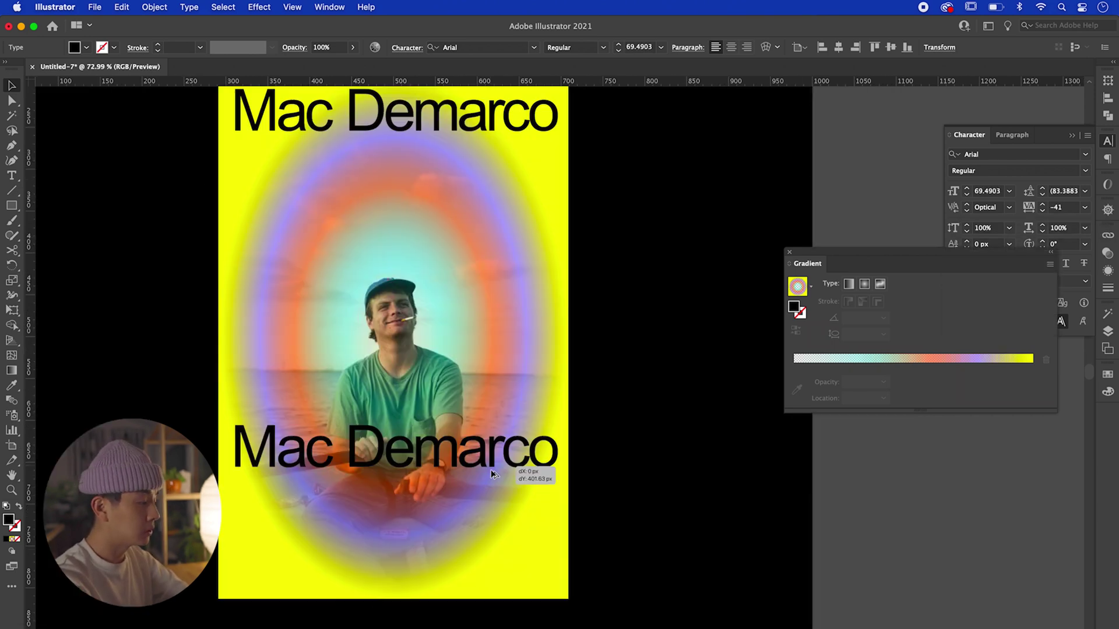
pyautogui.tripleClick(489, 483)
pyautogui.write('Chamv')
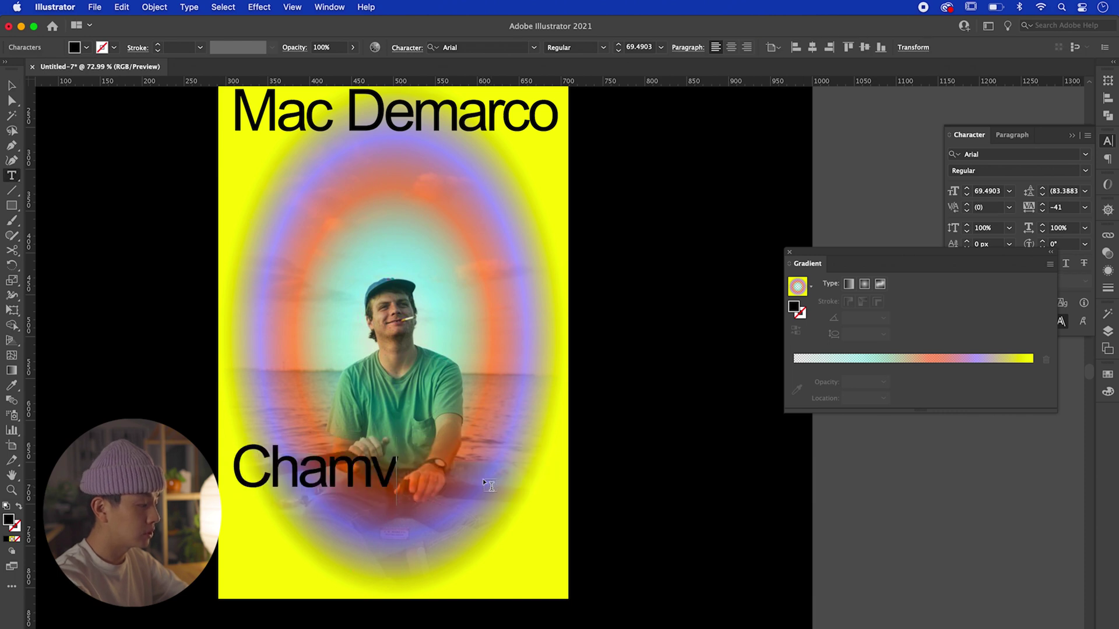
pyautogui.press('BackSpace')
pyautogui.write('ber of')
pyautogui.press('Return')
pyautogui.write('Reflections')
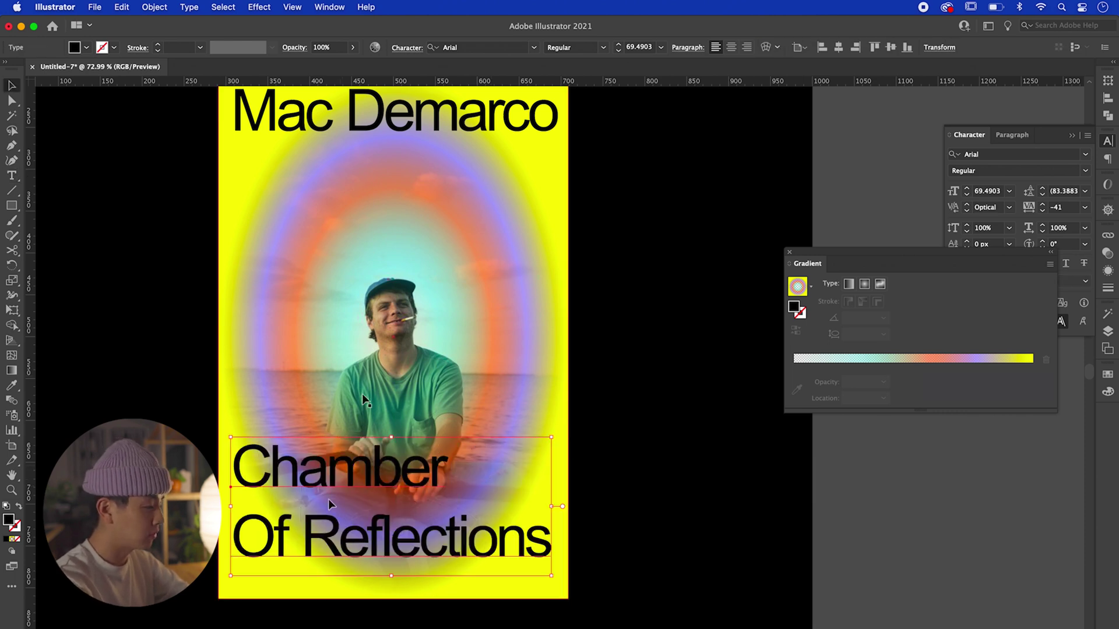
# Set the "Chamber Of Reflections" text in Sloop ScriptOne and enlarge it to about 100 px along the poster's bottom.
pyautogui.moveTo(348, 469); pyautogui.dragTo(349, 488)
pyautogui.click(1085, 154)
pyautogui.click(944, 218)
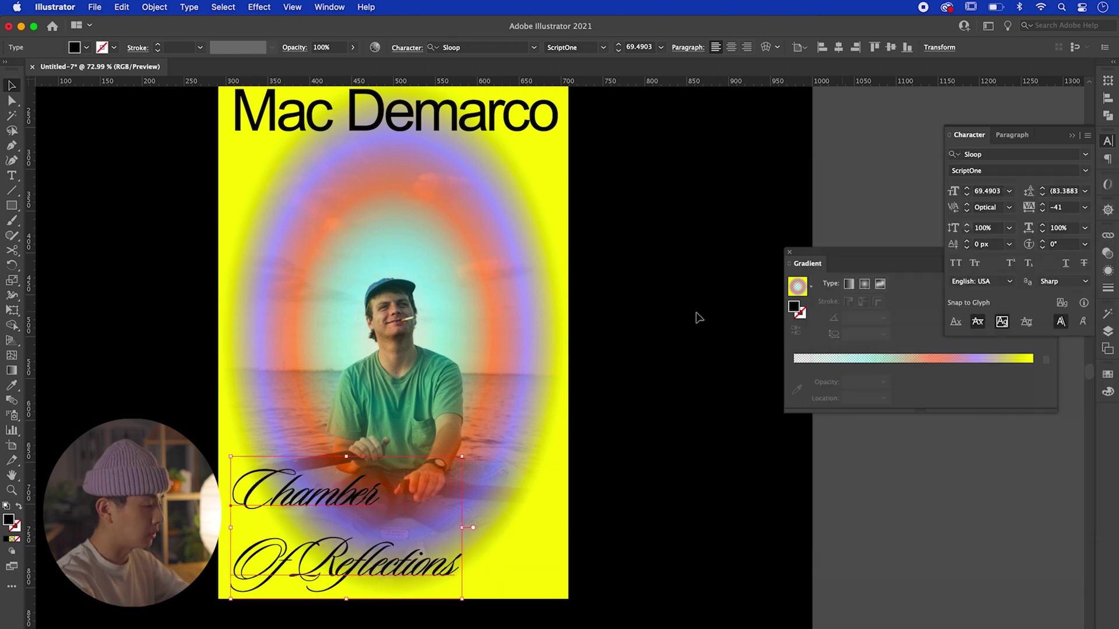
pyautogui.moveTo(462, 456); pyautogui.dragTo(597, 315)
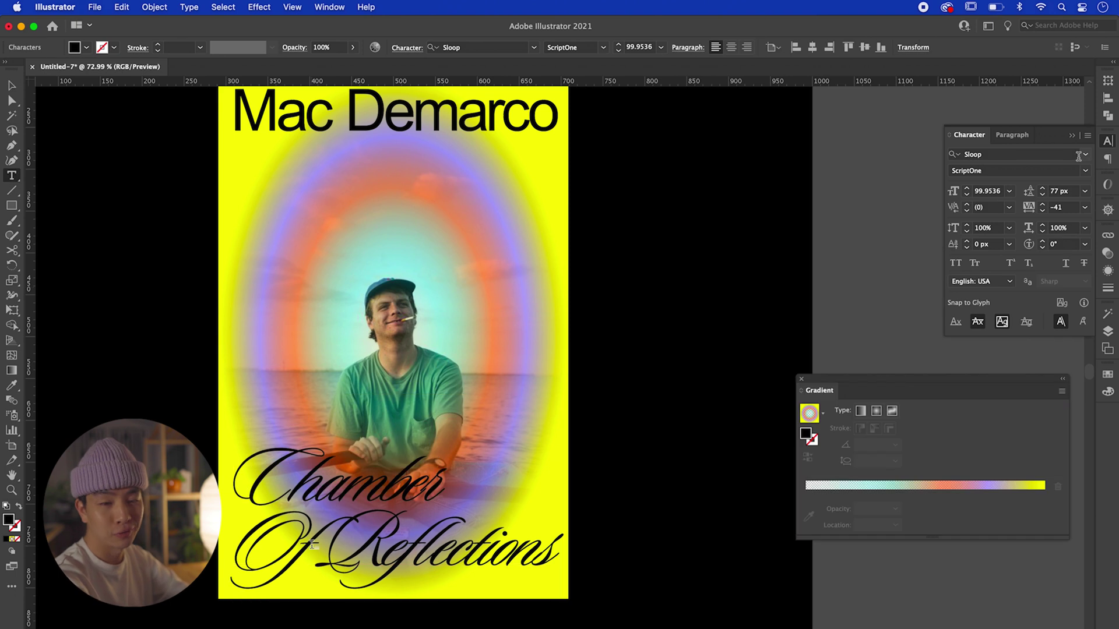
# Set only the word "Of" in the lower text to Apple Garamond.
pyautogui.doubleClick(272, 544)
pyautogui.click(1085, 155)
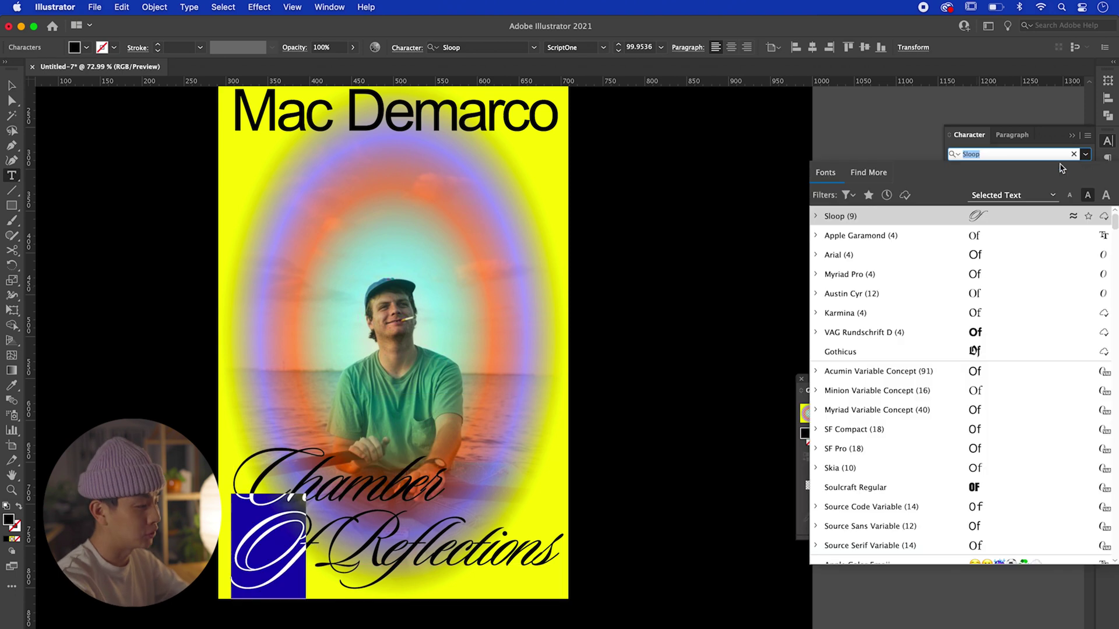
pyautogui.click(961, 239)
pyautogui.click(294, 495)
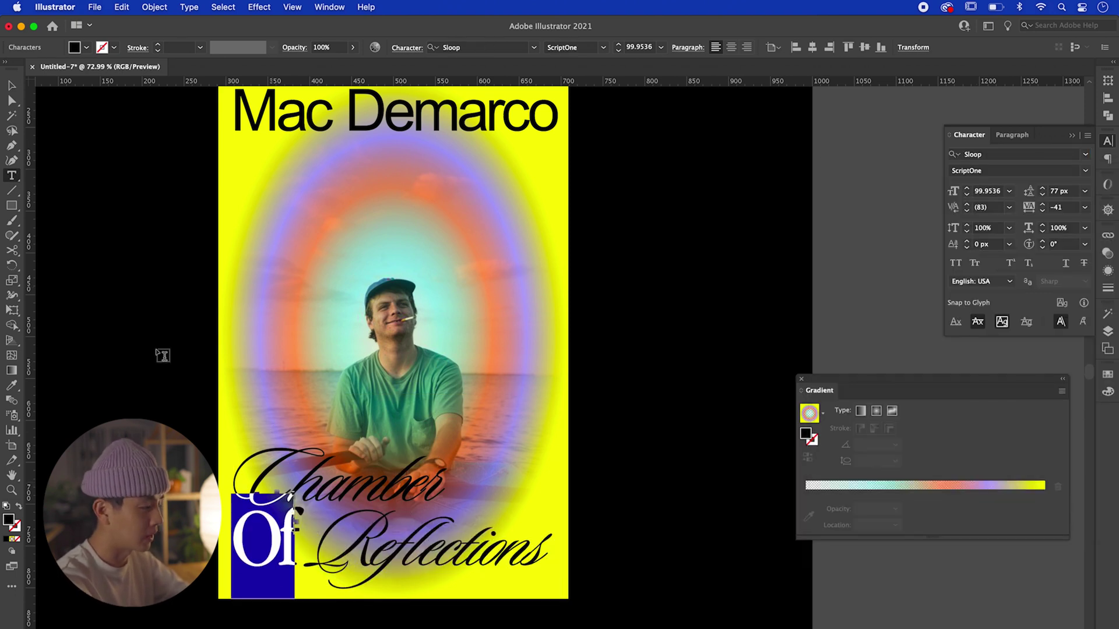
pyautogui.click(12, 85)
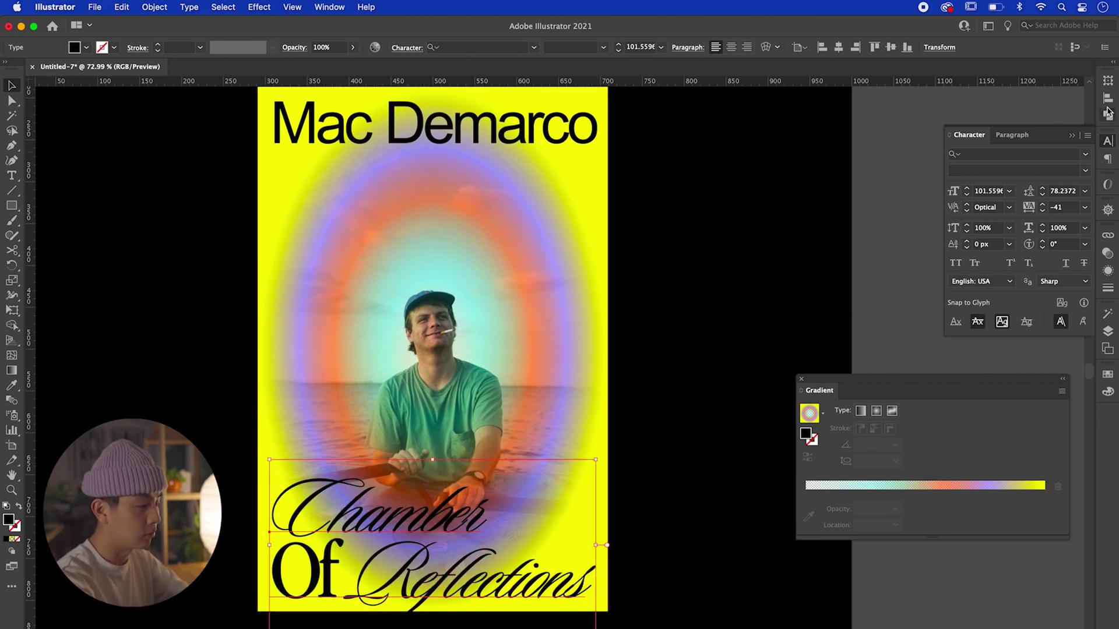
# Set the word "Mac" in the title to Sloop ScriptOne.
pyautogui.click(1108, 111)
pyautogui.click(1107, 100)
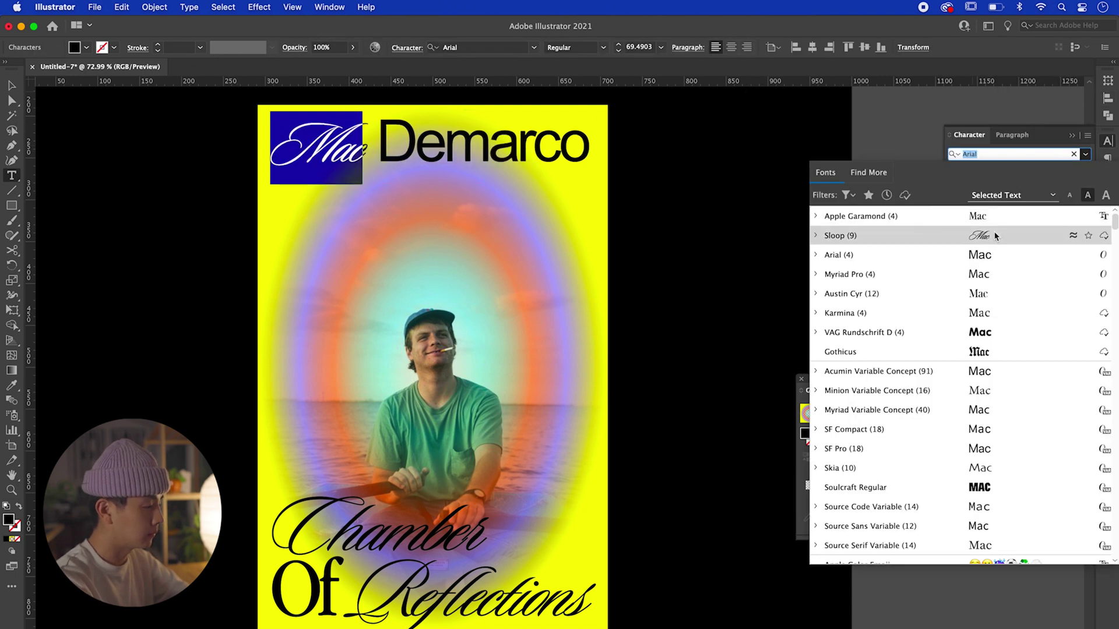
pyautogui.click(995, 236)
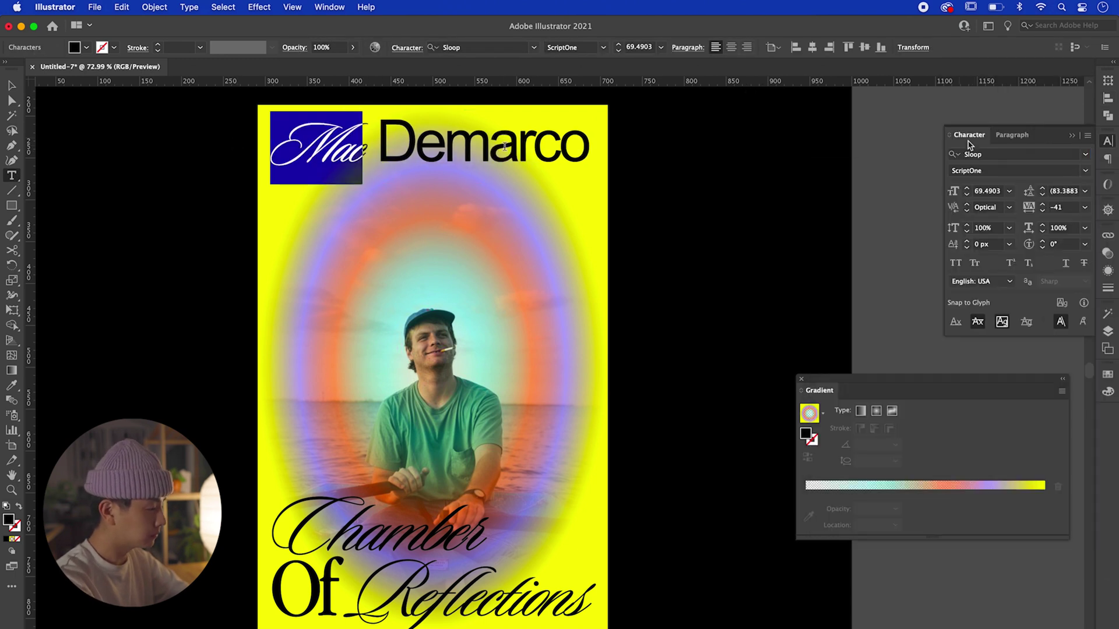
pyautogui.press('Escape')
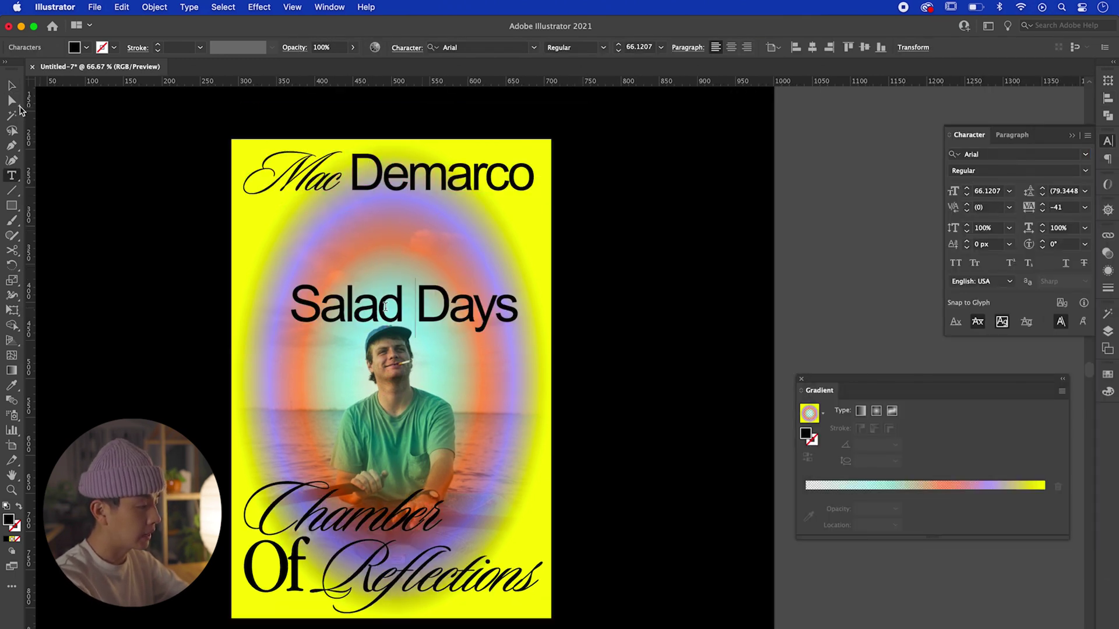
# Shrink the "Salad Days" text, turn it vertical and place it near the lower right edge of the poster.
pyautogui.click(12, 85)
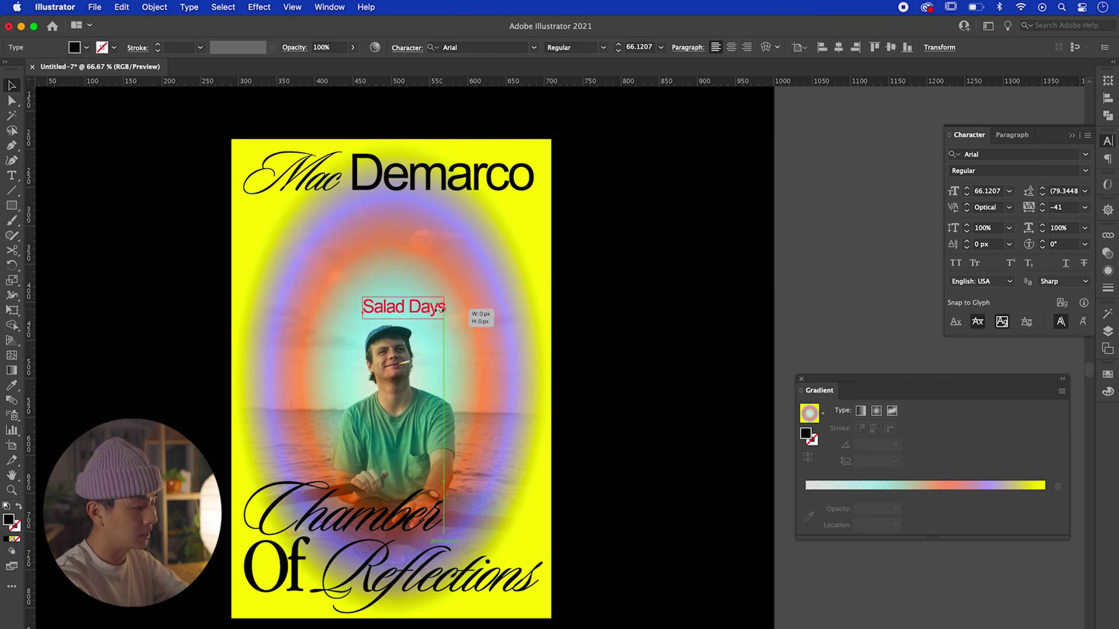
pyautogui.moveTo(431, 307); pyautogui.dragTo(424, 397)
pyautogui.moveTo(540, 375); pyautogui.dragTo(540, 536)
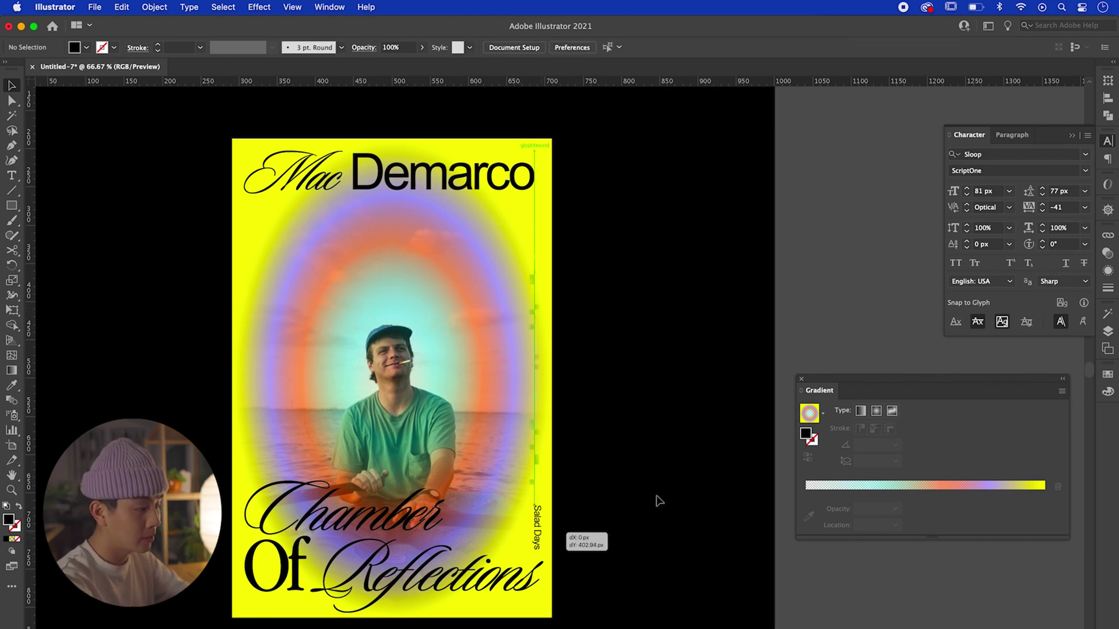
# Adjust the green value of the outermost stop in the poster's radial overlay.
pyautogui.press('super+minus')
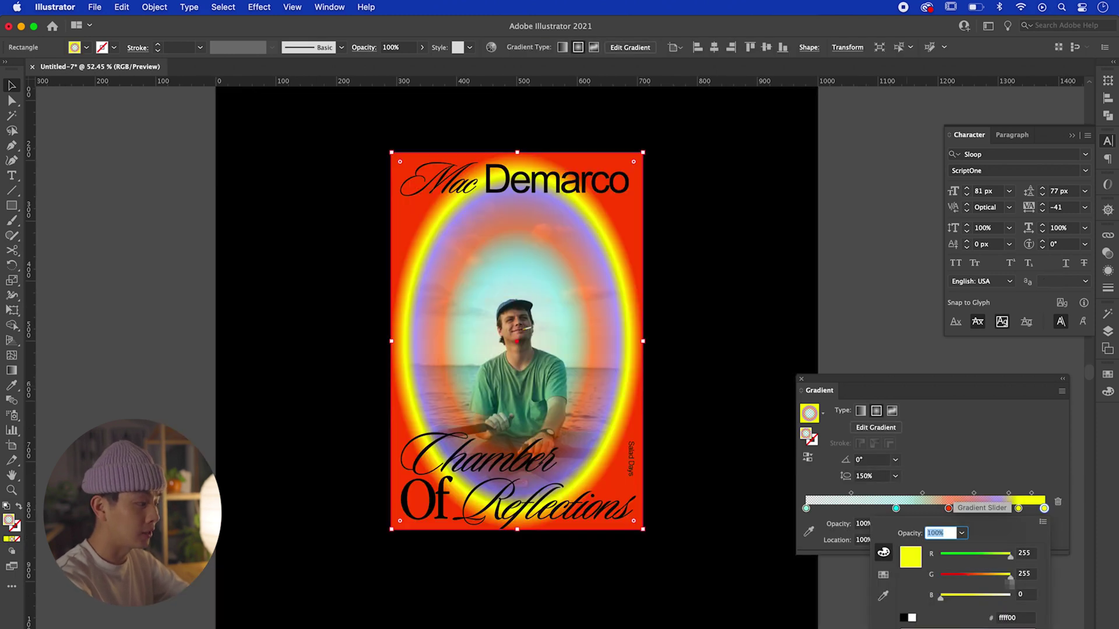
pyautogui.moveTo(1010, 574)
pyautogui.mouseDown()
pyautogui.moveTo(941, 574)
pyautogui.moveTo(993, 576)
pyautogui.mouseUp()
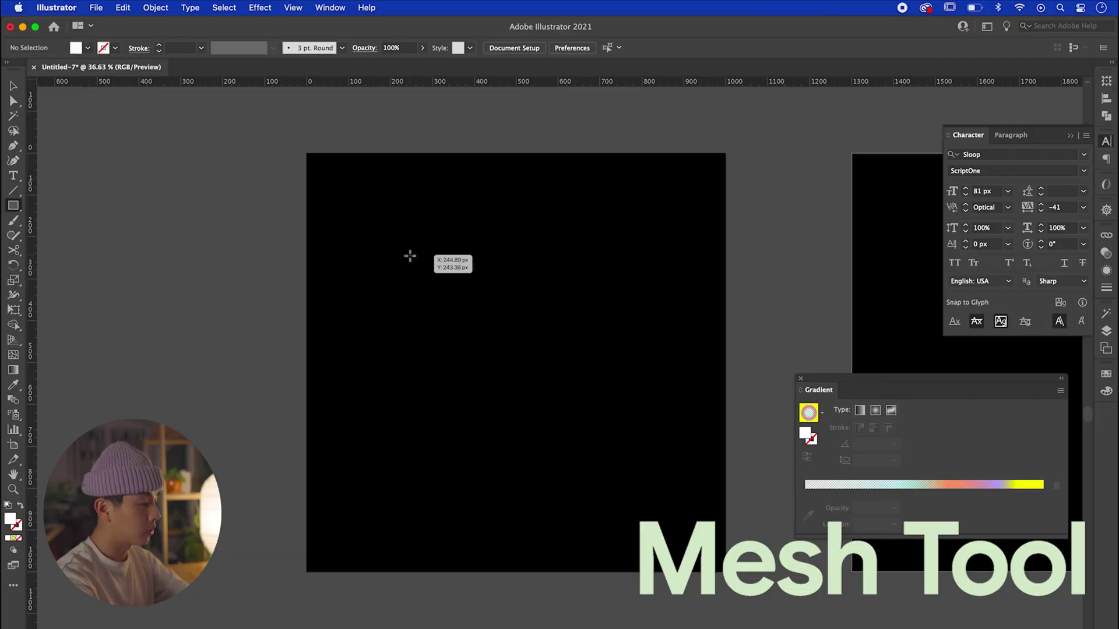
# Draw a white square of about 577 × 577 px on the empty artboard and centre it both ways.
pyautogui.moveTo(390, 243); pyautogui.dragTo(633, 484)
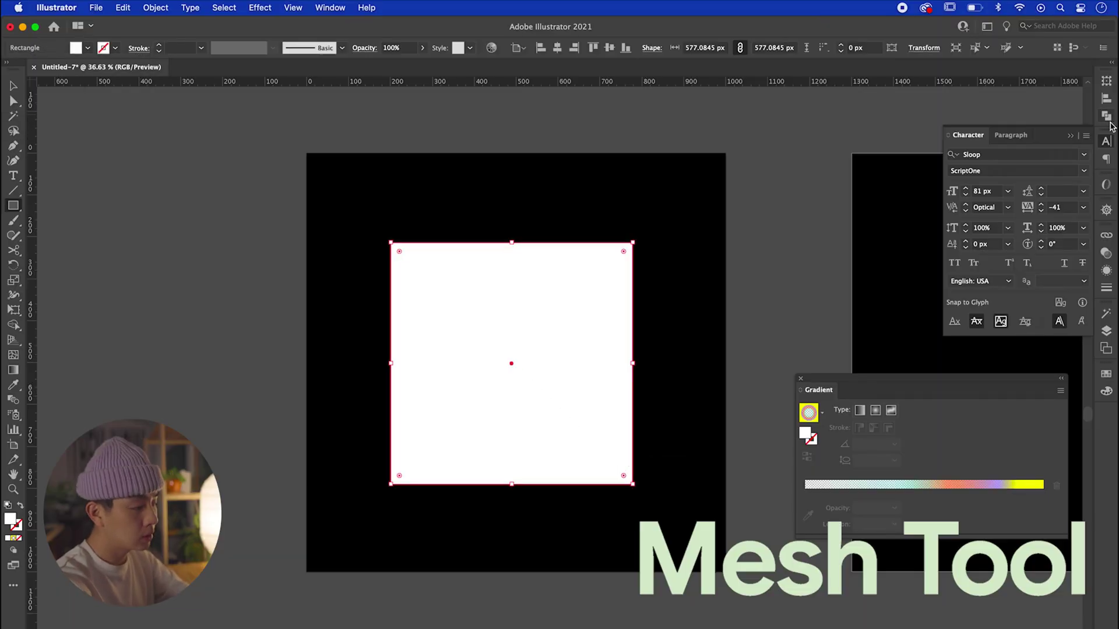
pyautogui.click(1105, 98)
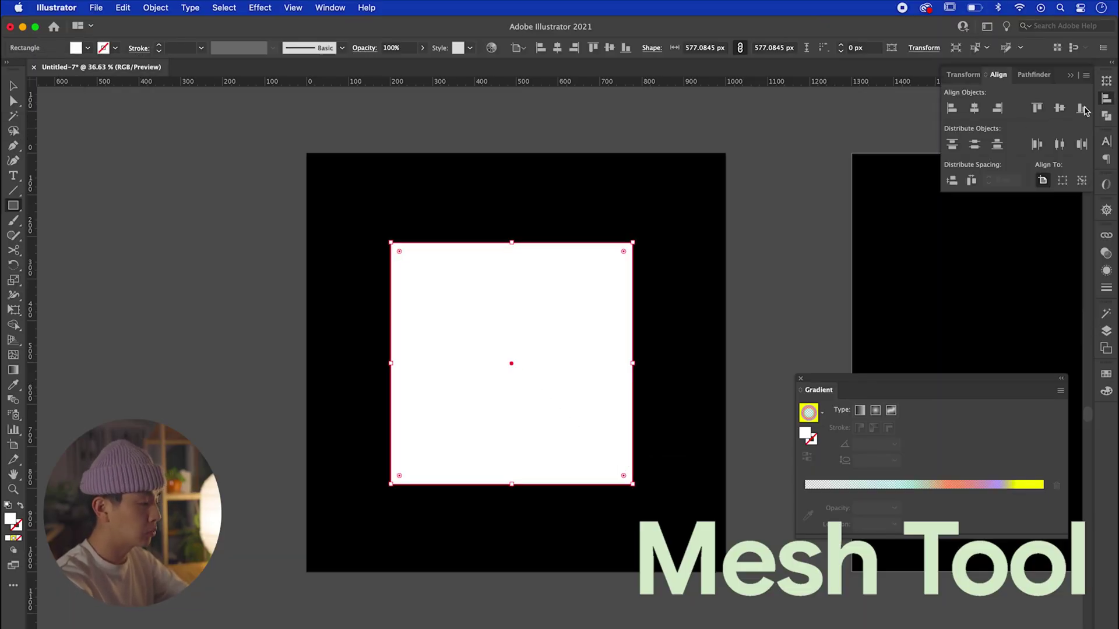
pyautogui.click(974, 108)
pyautogui.click(1060, 108)
pyautogui.click(13, 86)
pyautogui.click(155, 249)
# Add two mesh points to the white square, one near its upper left and one near its lower right.
pyautogui.scroll(3, 344, 282)
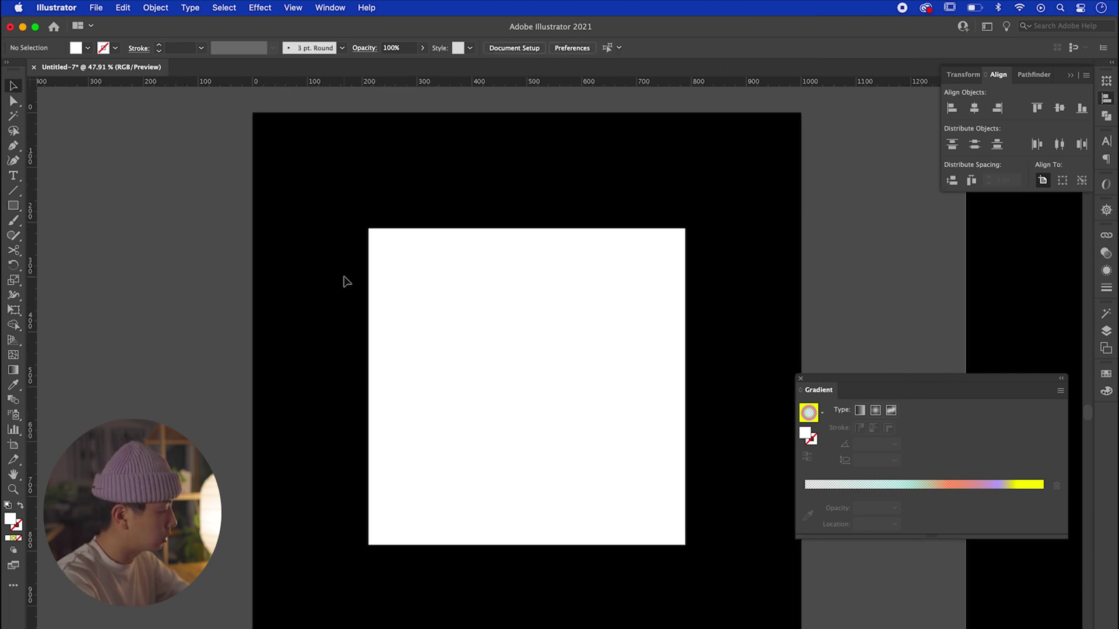
pyautogui.hscroll(2, 347, 281)
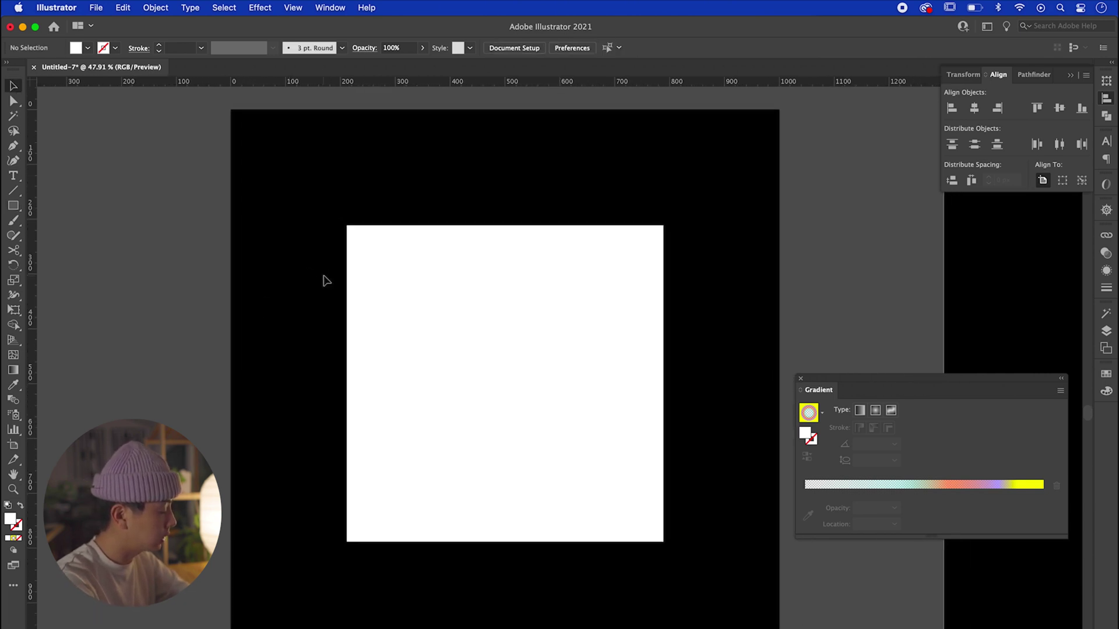
pyautogui.click(14, 355)
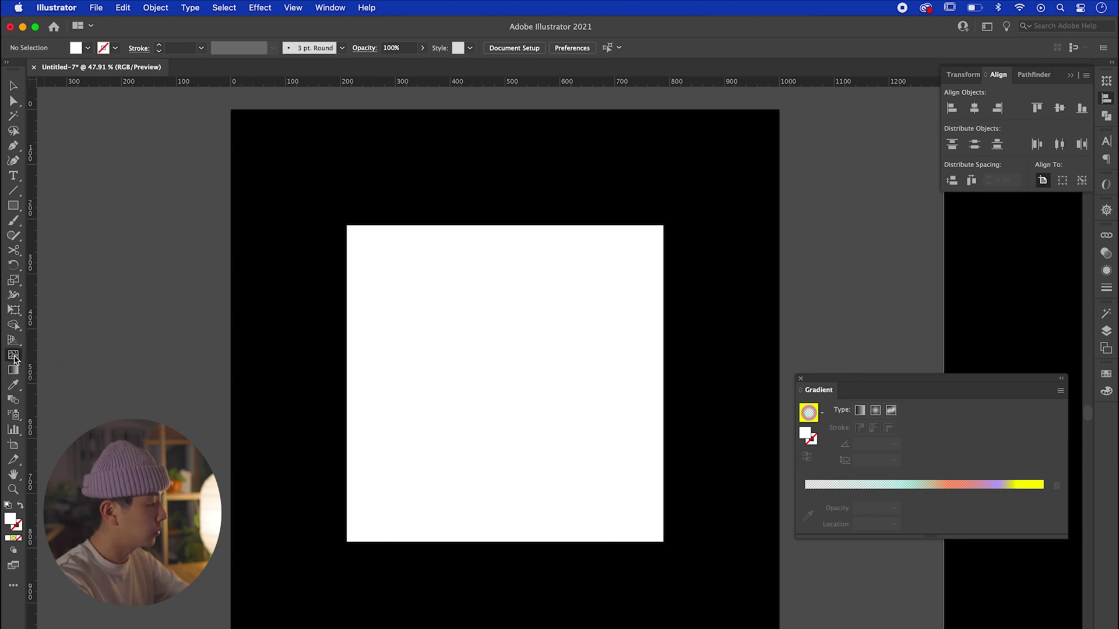
pyautogui.click(426, 312)
pyautogui.click(570, 453)
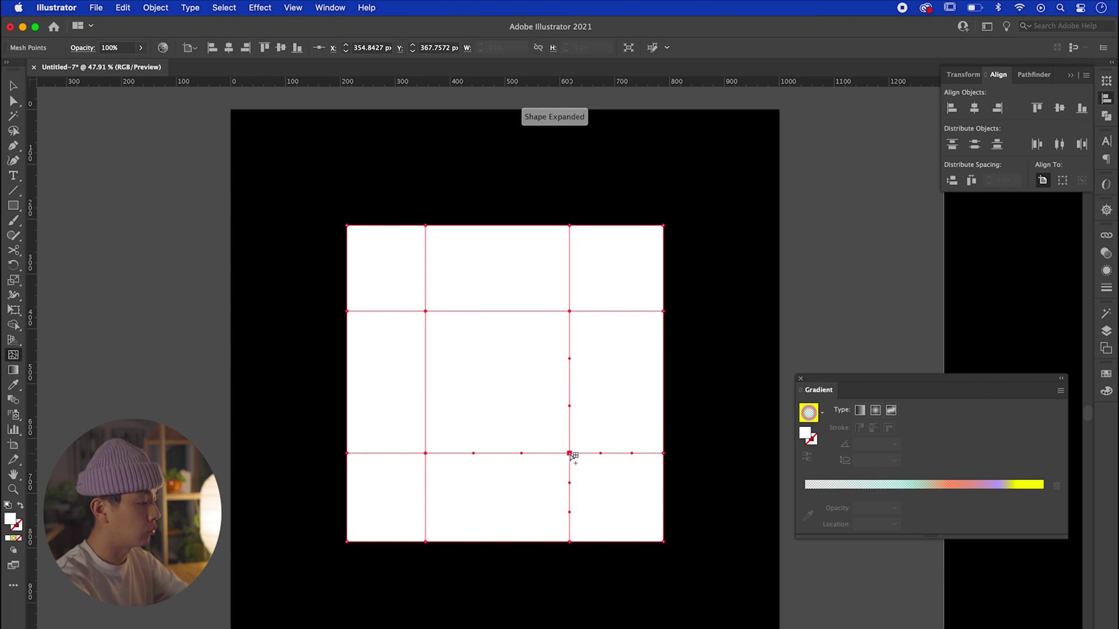
# Colour the mesh point at the square's upper-left corner orange (#ff9100).
pyautogui.scroll(2, 571, 453)
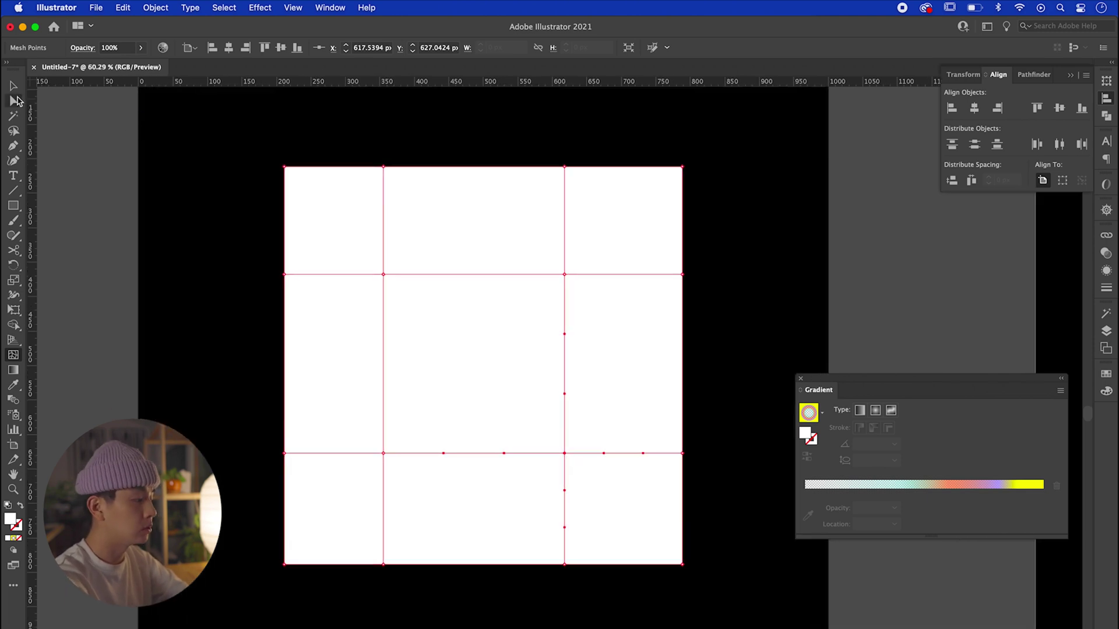
pyautogui.click(173, 173)
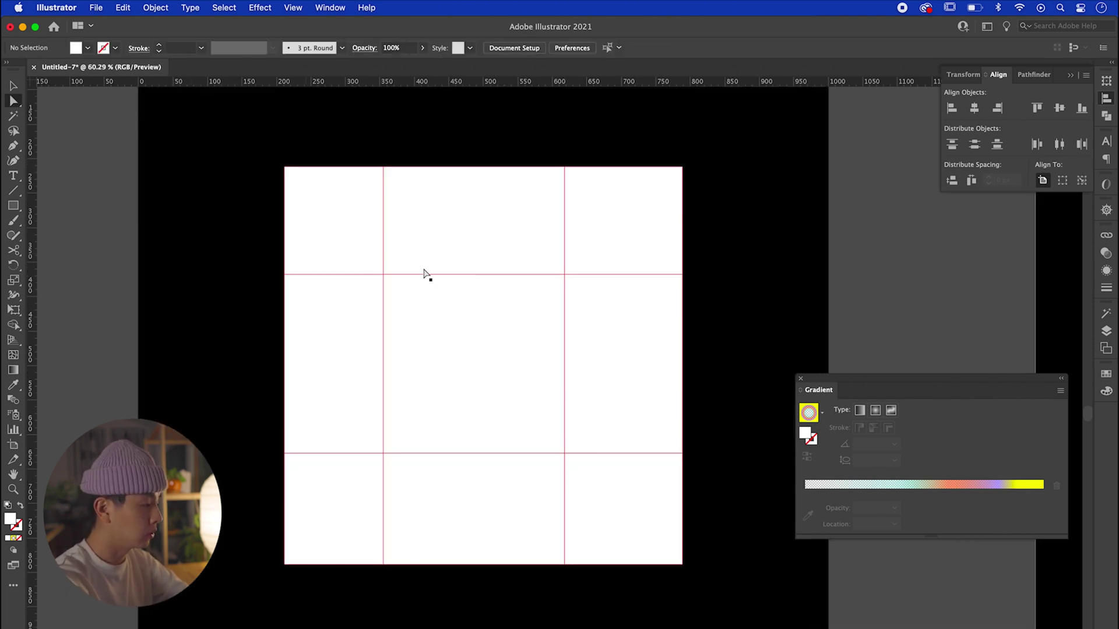
pyautogui.click(383, 274)
pyautogui.click(565, 454)
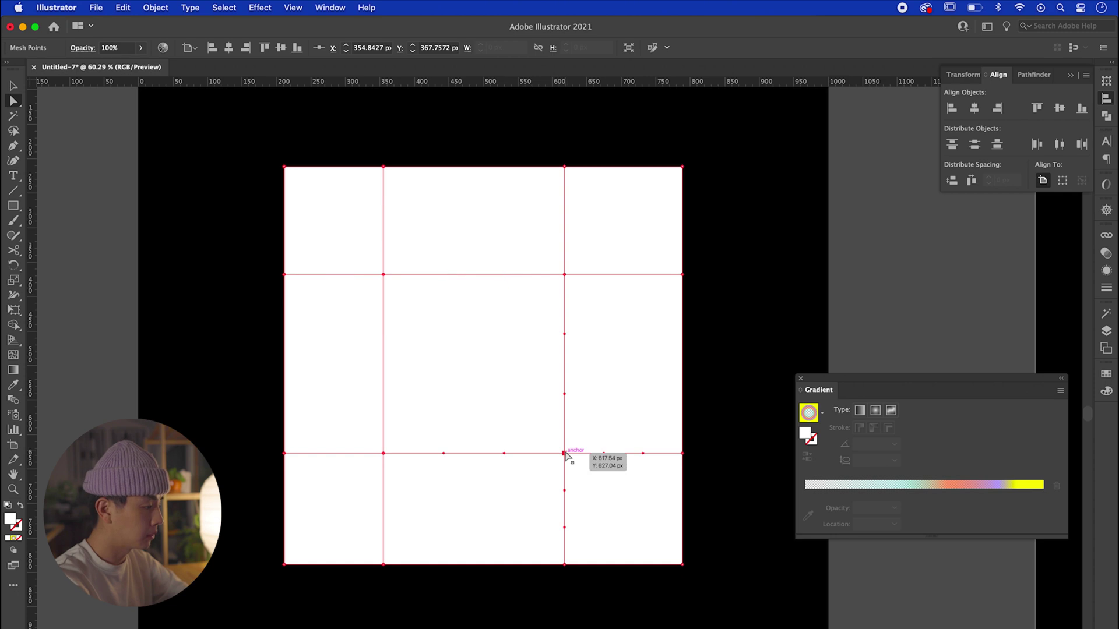
pyautogui.click(384, 454)
pyautogui.moveTo(253, 142); pyautogui.dragTo(311, 200)
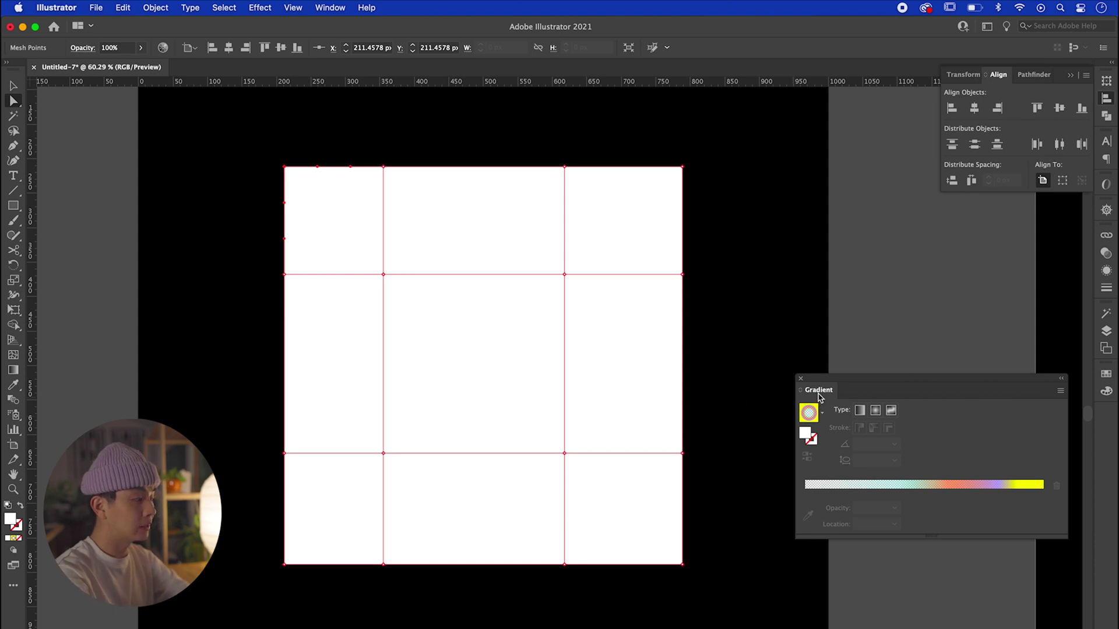
pyautogui.doubleClick(10, 520)
pyautogui.moveTo(442, 460); pyautogui.dragTo(512, 413)
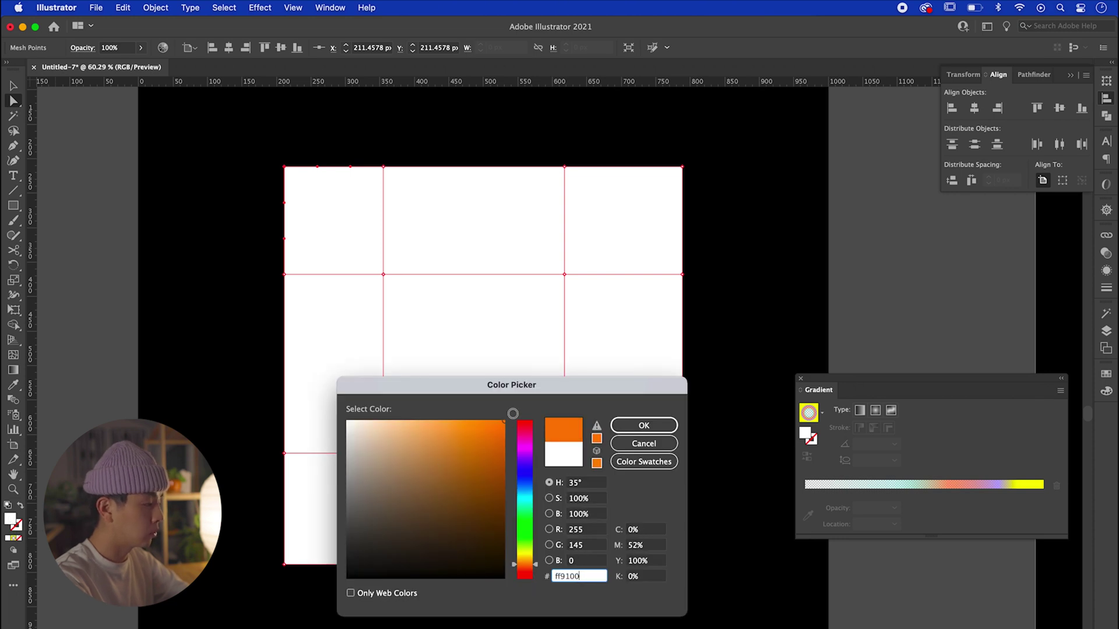
pyautogui.press('Return')
pyautogui.click(200, 150)
# Select the entire mesh square and fill all of its points with a pale yellow.
pyautogui.scroll(5, 316, 148)
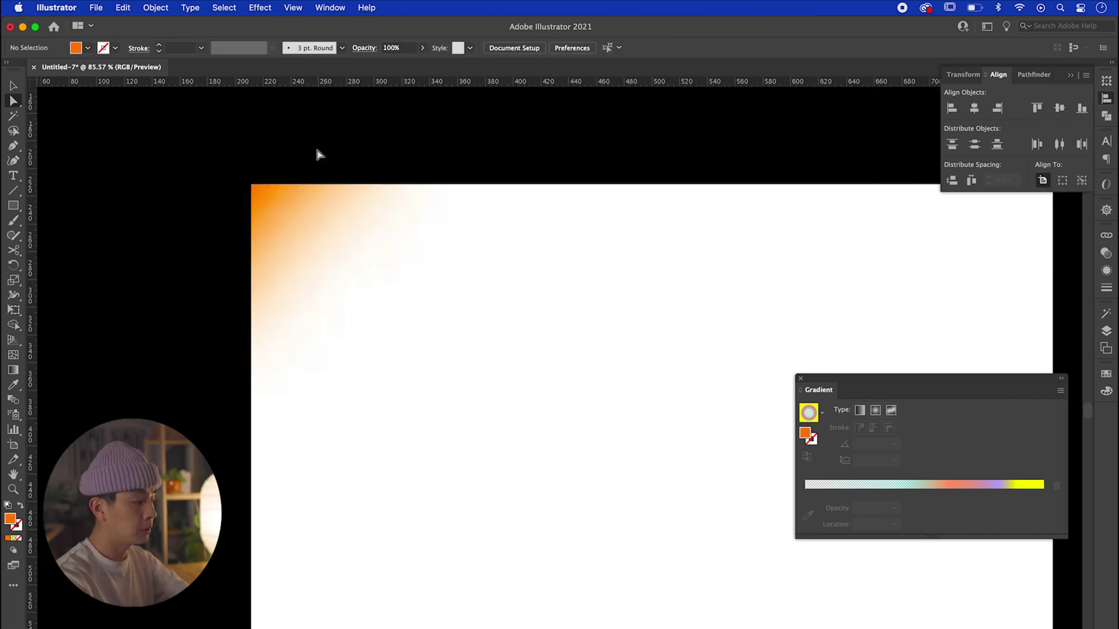
pyautogui.click(248, 208)
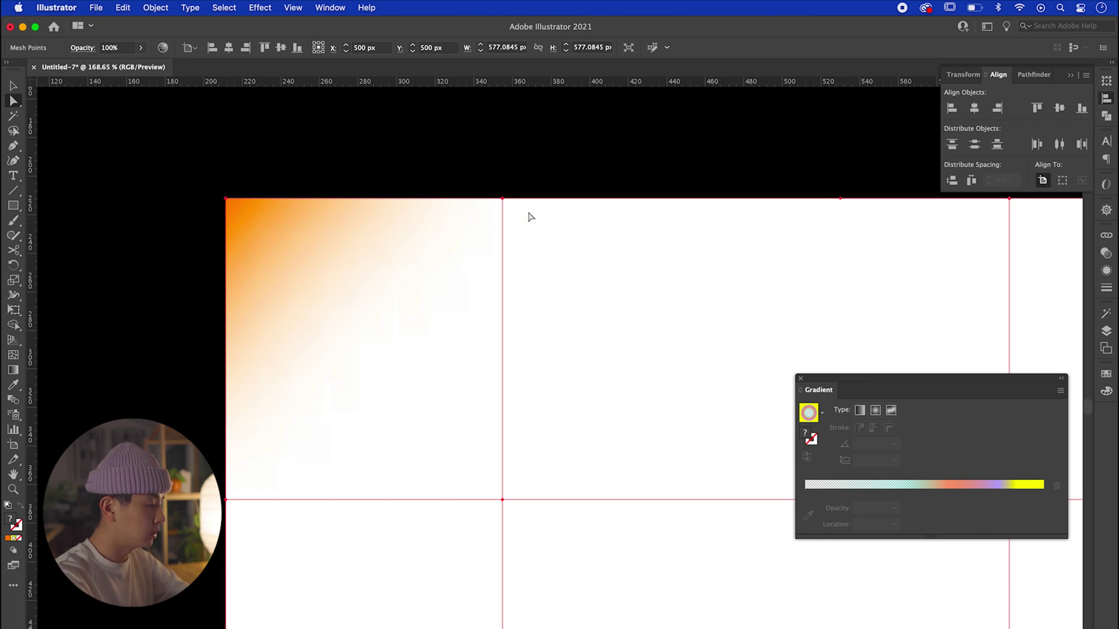
pyautogui.scroll(-5, 242, 232)
pyautogui.doubleClick(15, 523)
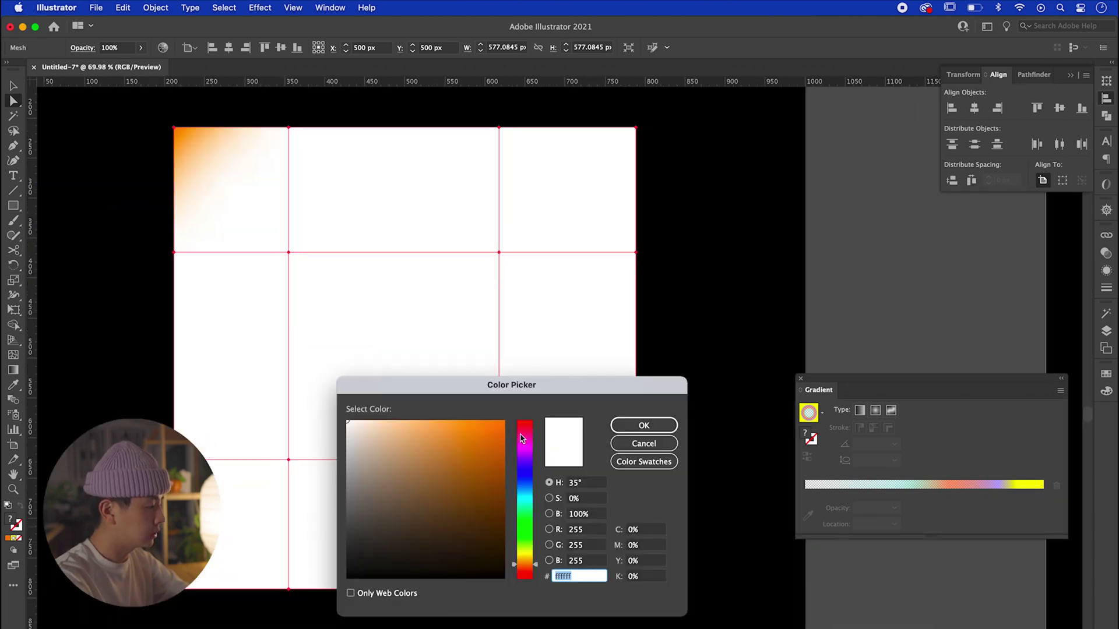
pyautogui.moveTo(523, 462); pyautogui.dragTo(523, 554)
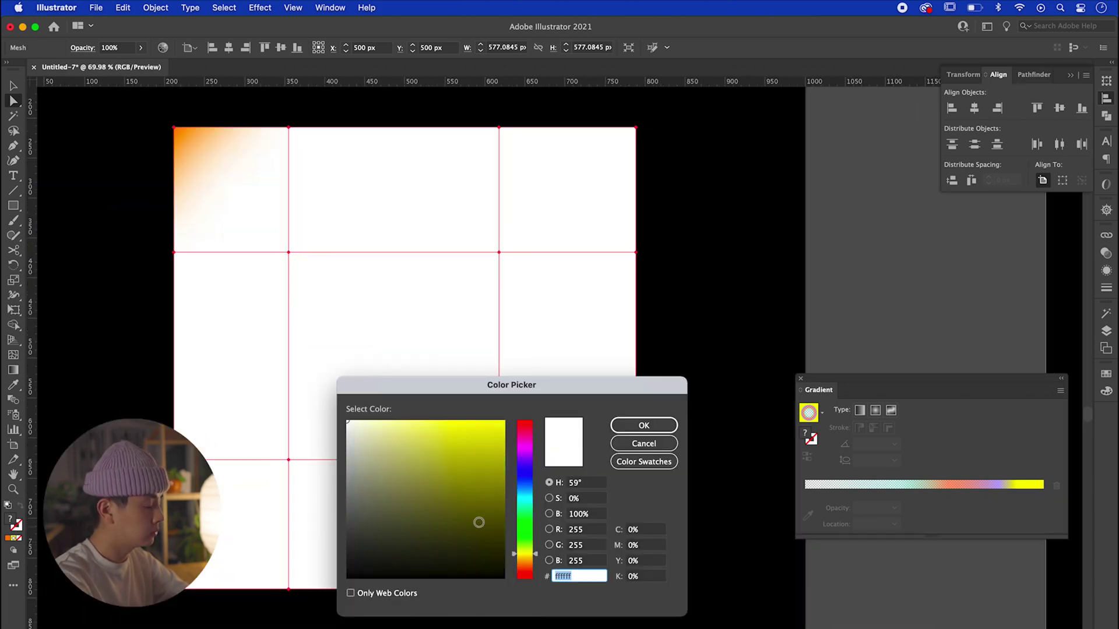
pyautogui.click(394, 424)
pyautogui.press('Return')
pyautogui.click(90, 254)
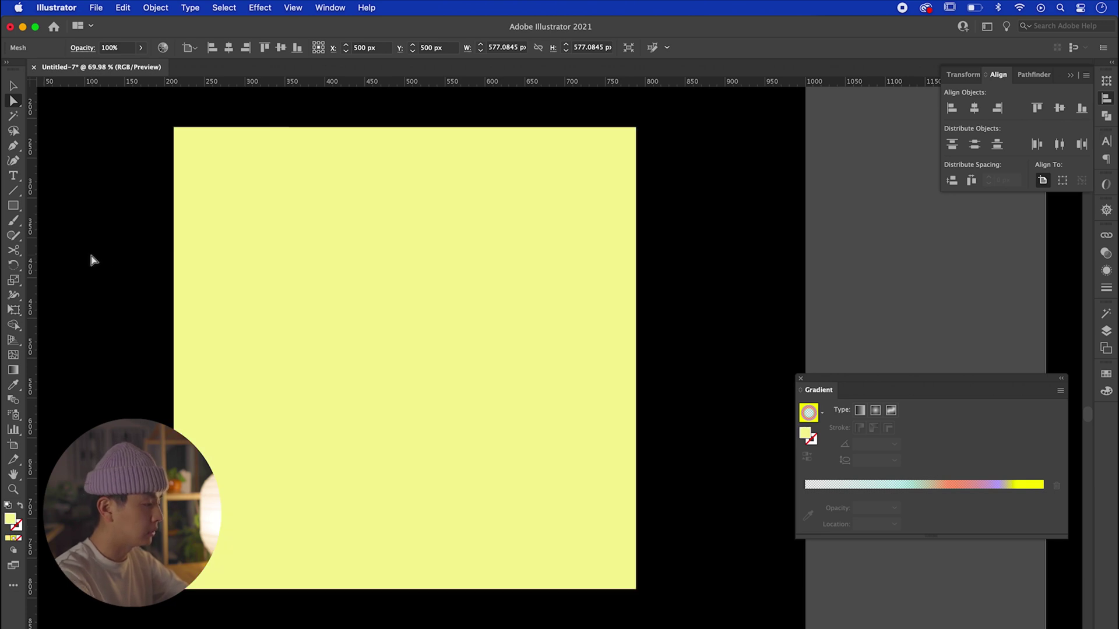
# Colour the square's upper-left inner mesh point pink and its lower-right inner mesh point bright yellow.
pyautogui.click(285, 253)
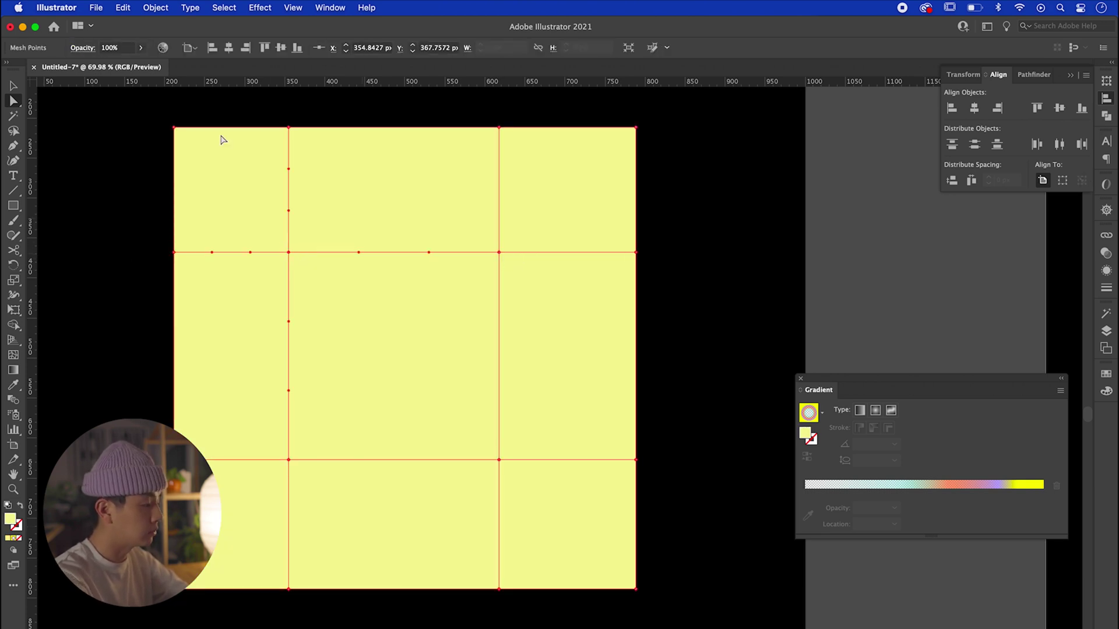
pyautogui.doubleClick(10, 518)
pyautogui.click(524, 421)
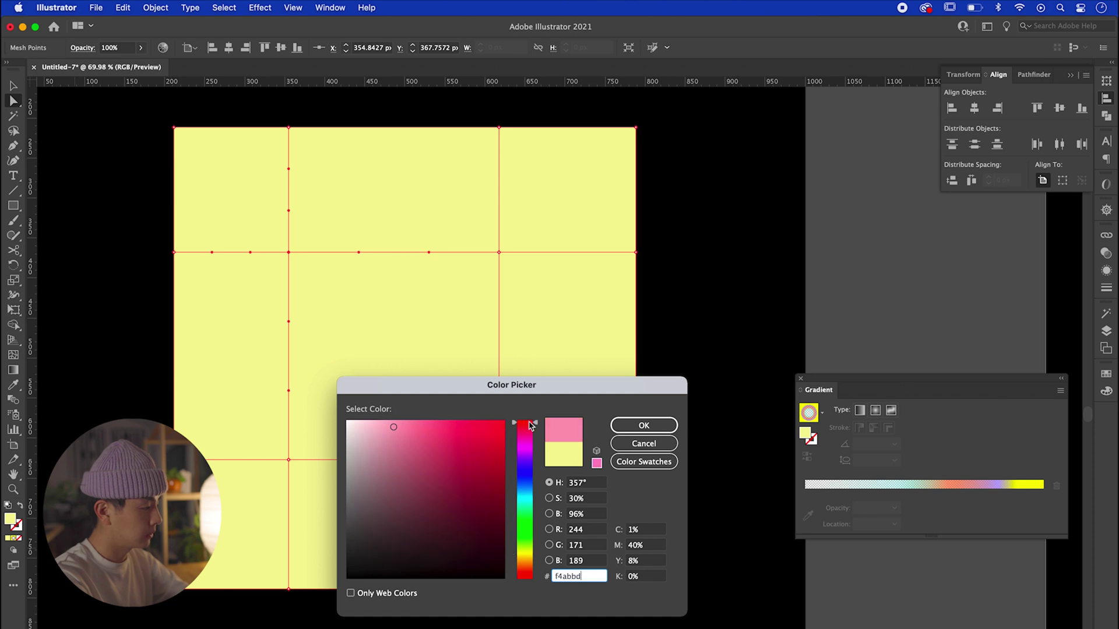
pyautogui.press('Return')
pyautogui.doubleClick(10, 518)
pyautogui.press('Return')
# Colour the mesh points around the square's lower-left corner blue-violet.
pyautogui.moveTo(326, 606); pyautogui.dragTo(323, 601)
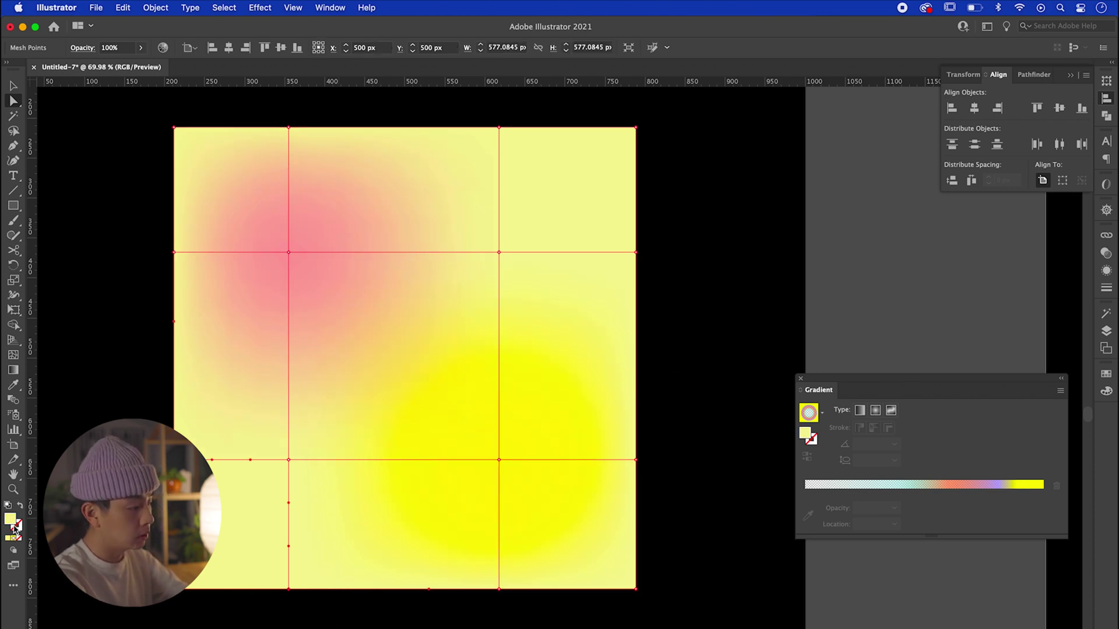
pyautogui.doubleClick(10, 518)
pyautogui.click(524, 457)
pyautogui.moveTo(529, 457); pyautogui.dragTo(431, 420)
pyautogui.press('Return')
pyautogui.click(85, 389)
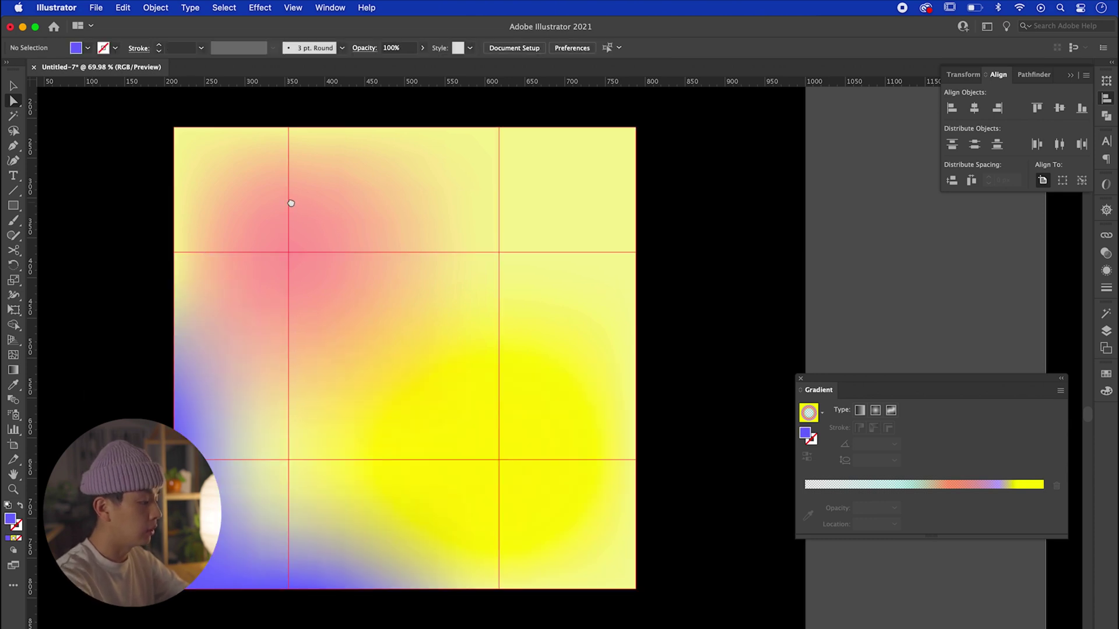
# Recolour the square's mesh points with violet-pink along the top edge, orange along the right edge and red across the upper inner row.
pyautogui.moveTo(288, 203); pyautogui.dragTo(270, 216)
pyautogui.moveTo(400, 132); pyautogui.dragTo(660, 176)
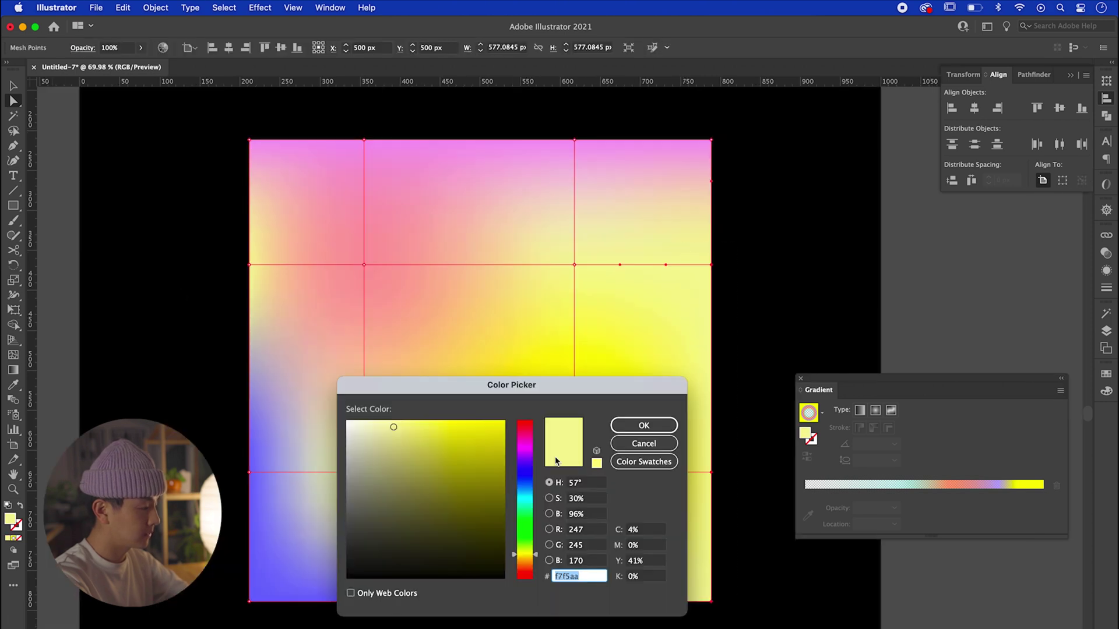
pyautogui.click(445, 554)
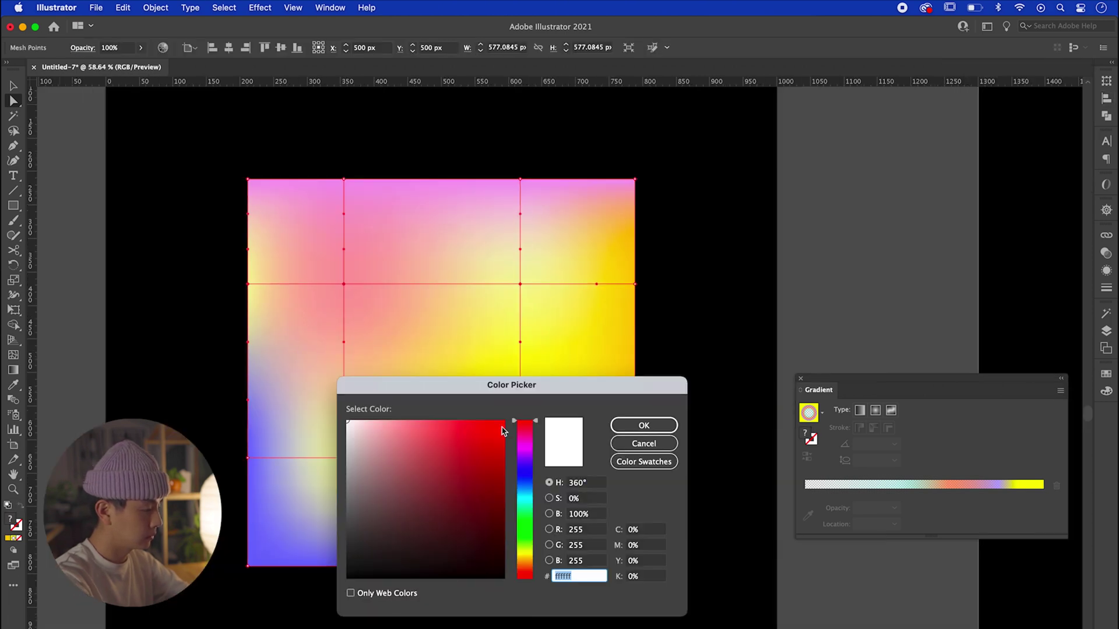
pyautogui.write('d61d1d')
pyautogui.press('Return')
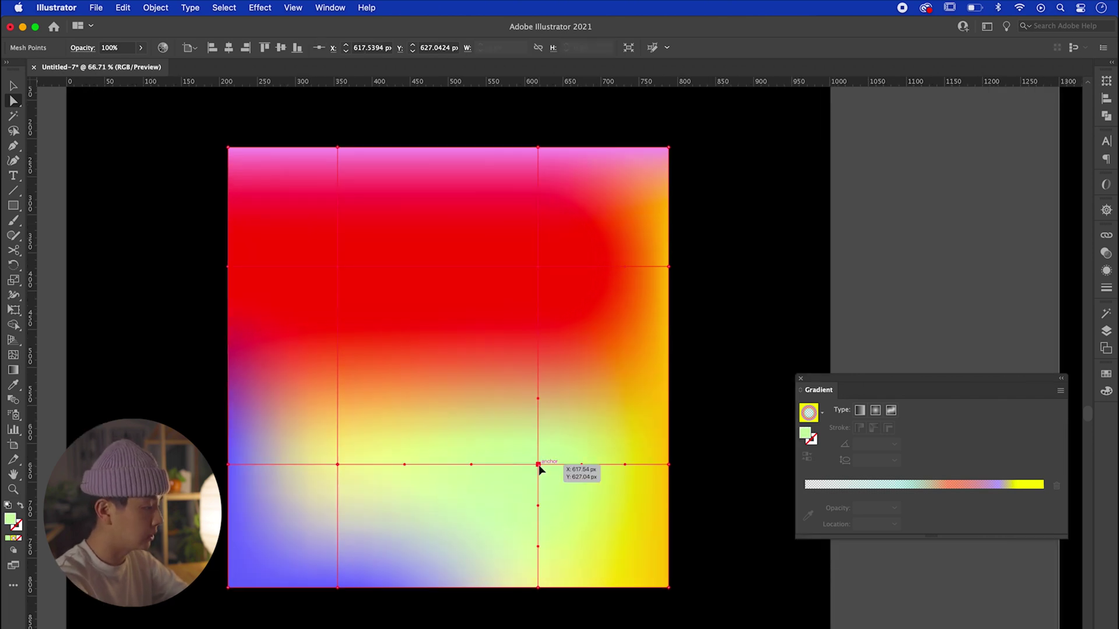
# Reposition the square's four inner mesh points, lowering the left pair and raising the right pair, so the colours form a wave.
pyautogui.moveTo(539, 465); pyautogui.dragTo(527, 421)
pyautogui.moveTo(338, 266); pyautogui.dragTo(379, 344)
pyautogui.click(527, 421)
pyautogui.moveTo(532, 489); pyautogui.dragTo(533, 410)
pyautogui.moveTo(538, 266); pyautogui.dragTo(522, 208)
pyautogui.moveTo(383, 348); pyautogui.dragTo(338, 363)
pyautogui.moveTo(338, 468); pyautogui.dragTo(341, 523)
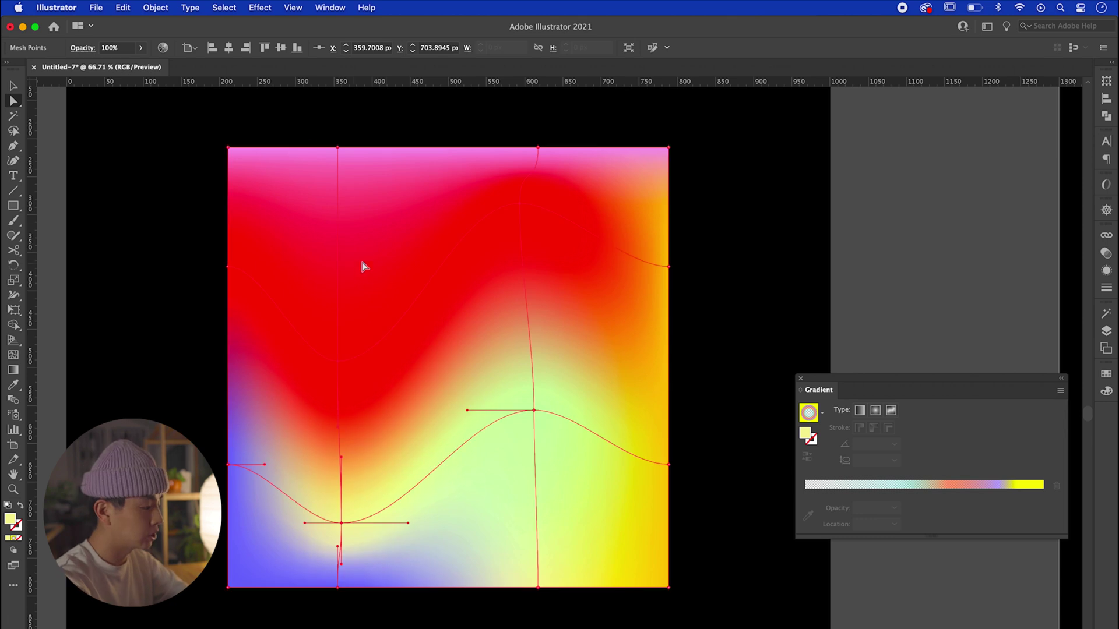
# Bend the left vertical mesh line by pulling the handle of its top-edge point out to the right.
pyautogui.click(337, 149)
pyautogui.scroll(5, 340, 193)
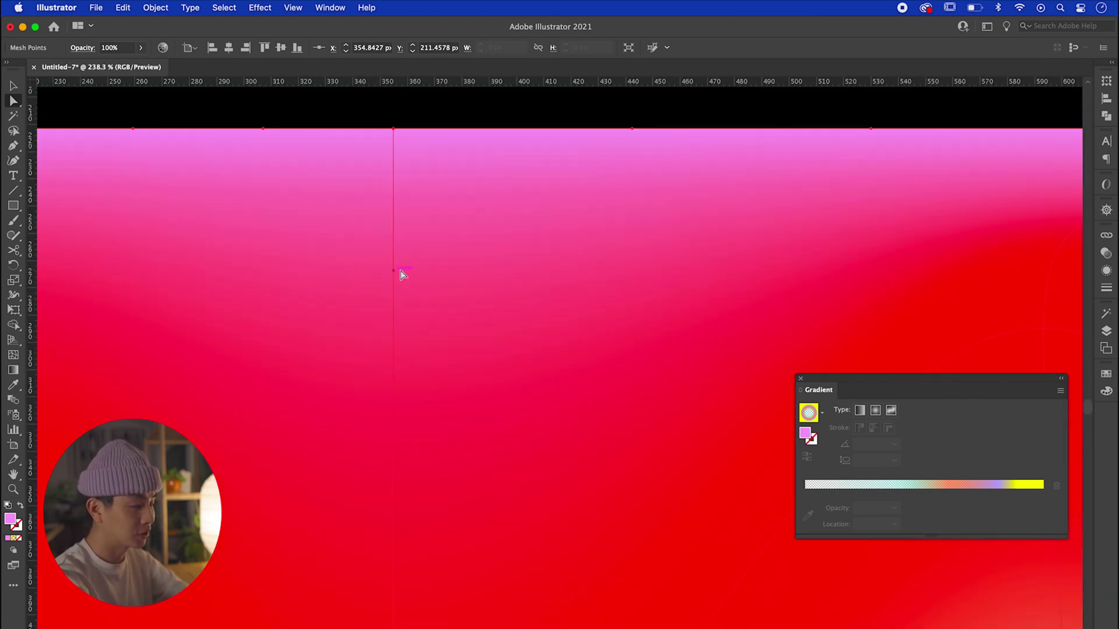
pyautogui.moveTo(401, 271); pyautogui.dragTo(676, 270)
pyautogui.scroll(-6, 676, 269)
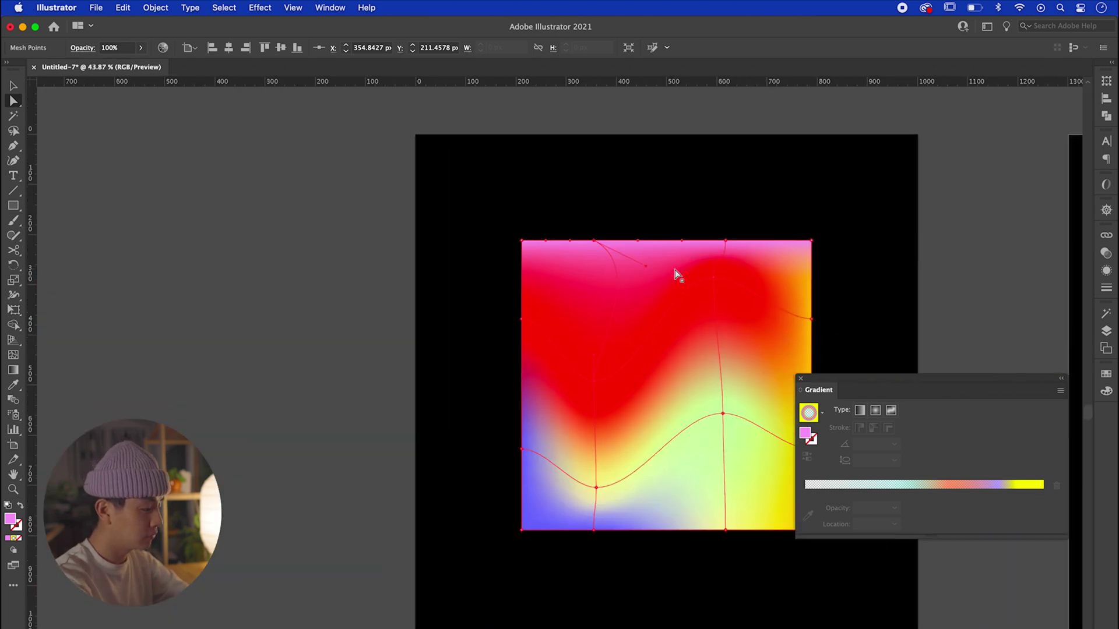
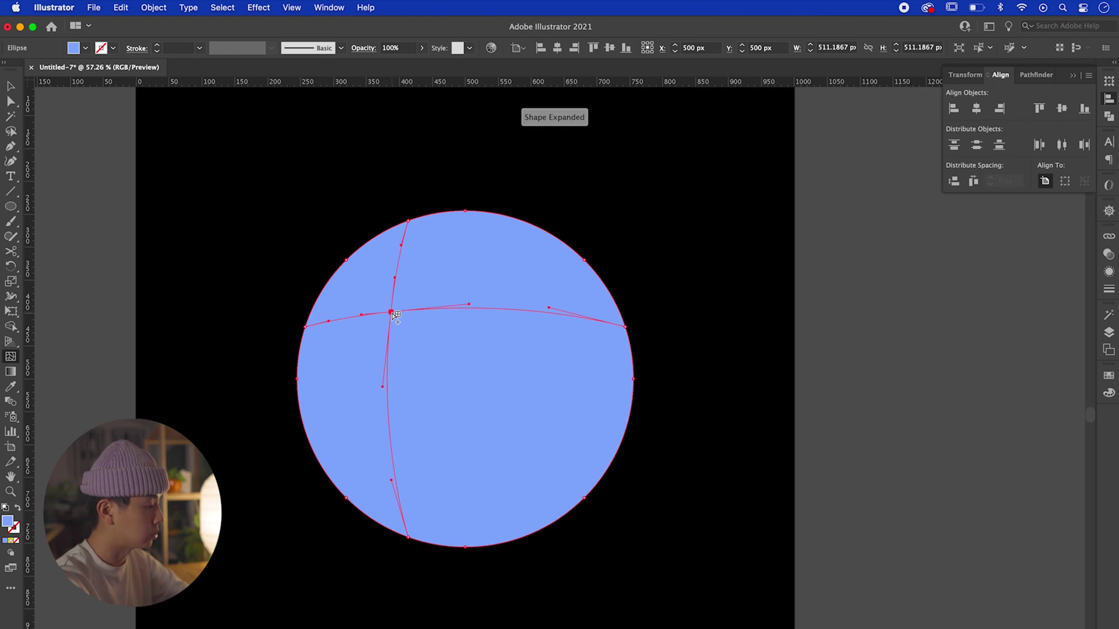
# Add a mesh point near the blue circle's lower right and colour the left and lower edge points dark indigo (#23008e).
pyautogui.click(532, 430)
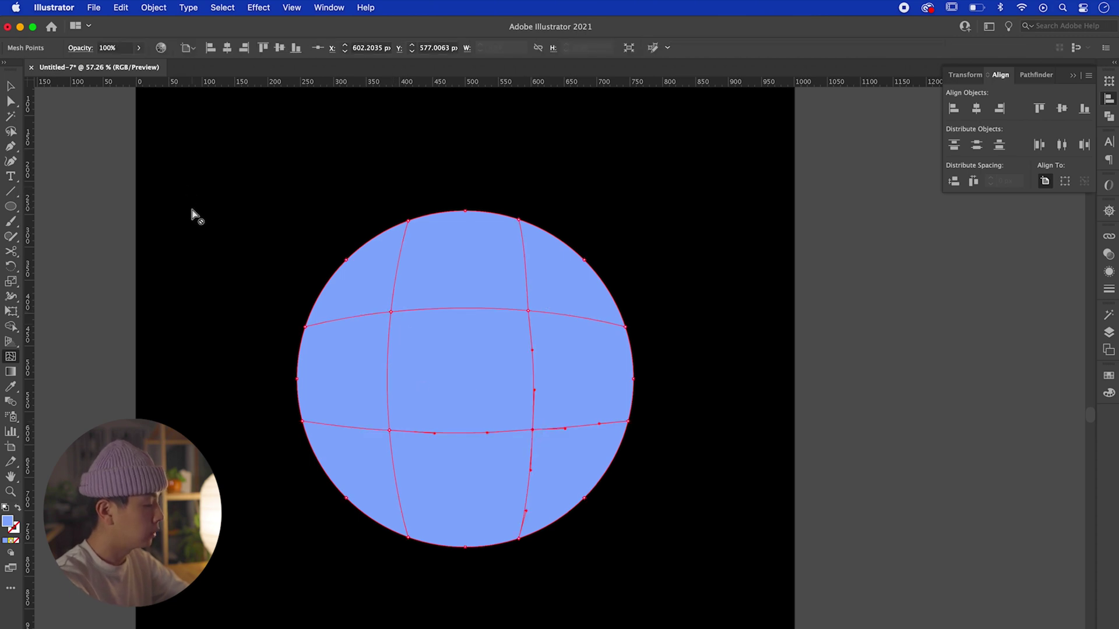
pyautogui.moveTo(231, 242); pyautogui.dragTo(302, 474)
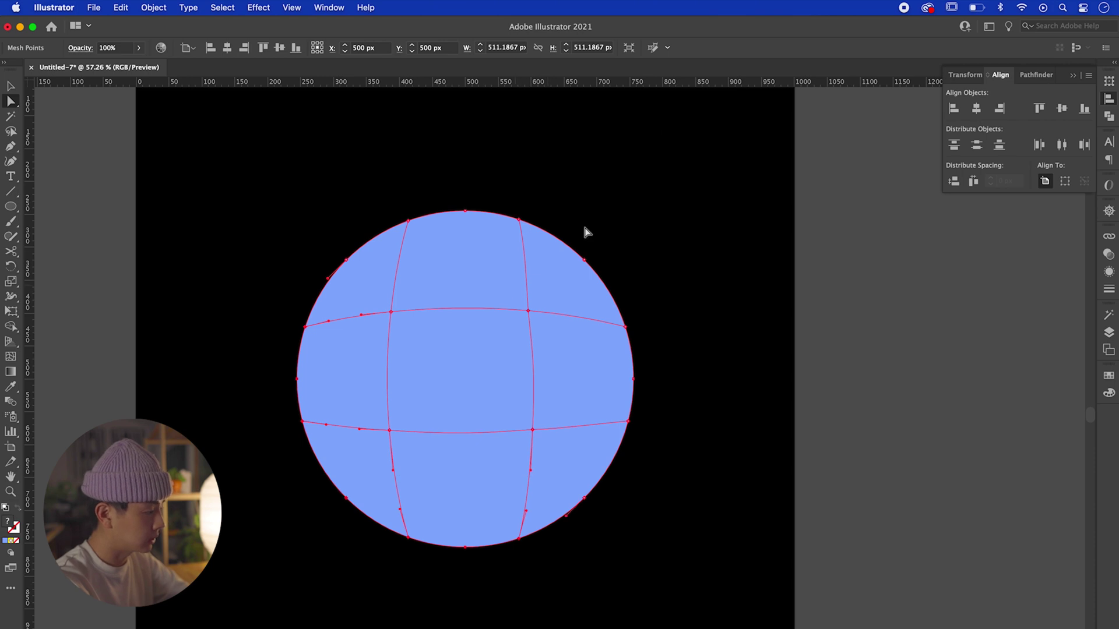
pyautogui.doubleClick(11, 527)
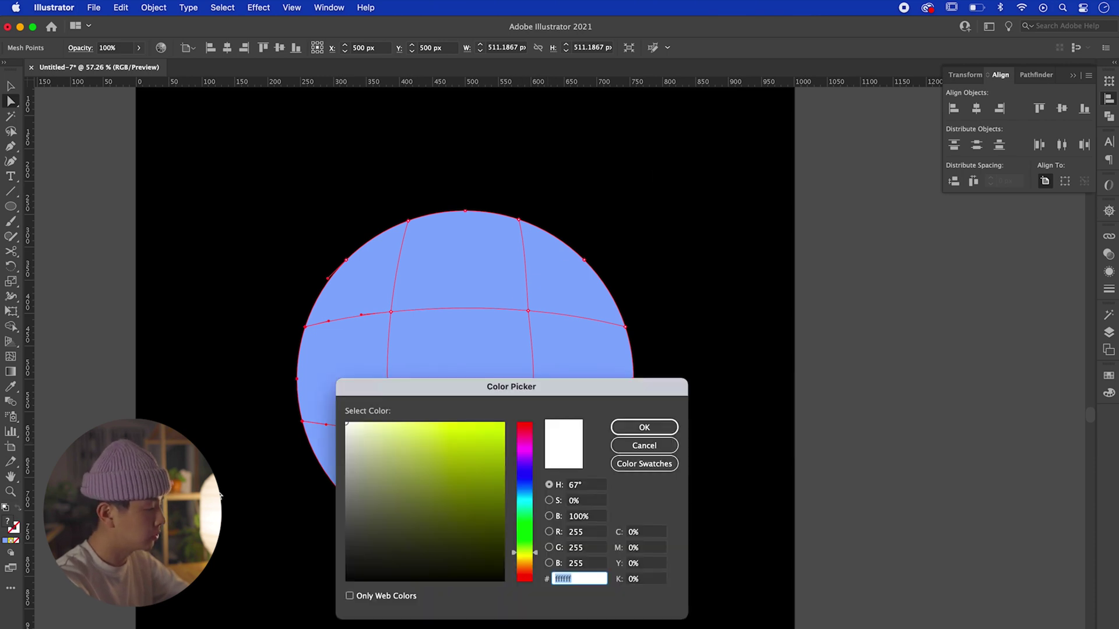
pyautogui.click(527, 469)
pyautogui.moveTo(478, 479); pyautogui.dragTo(518, 493)
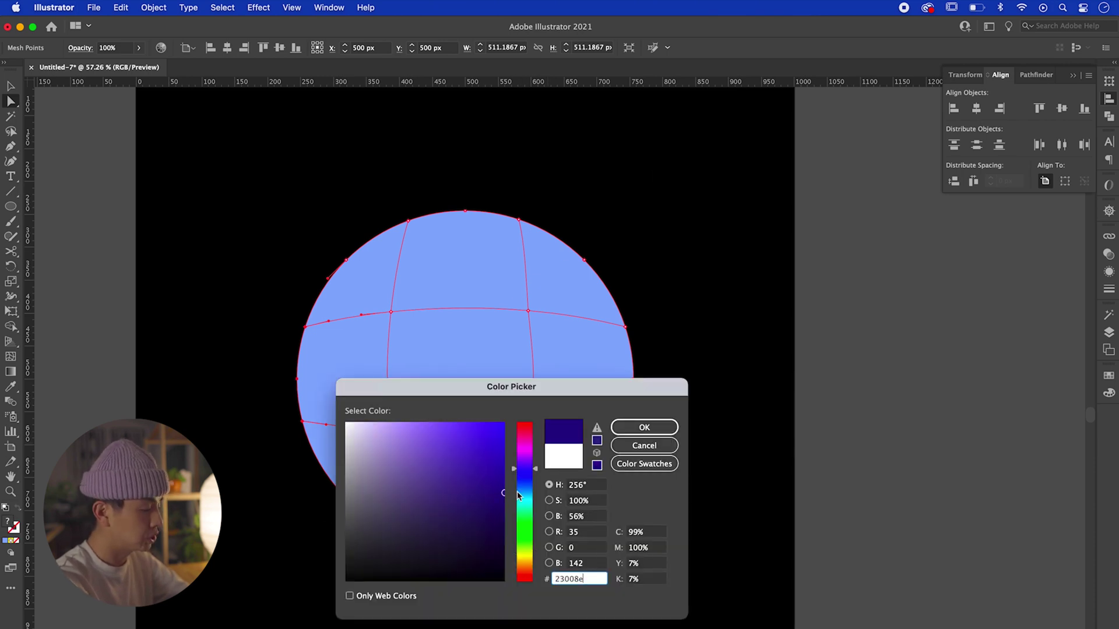
pyautogui.press('Return')
pyautogui.press('Return')
pyautogui.click(511, 546)
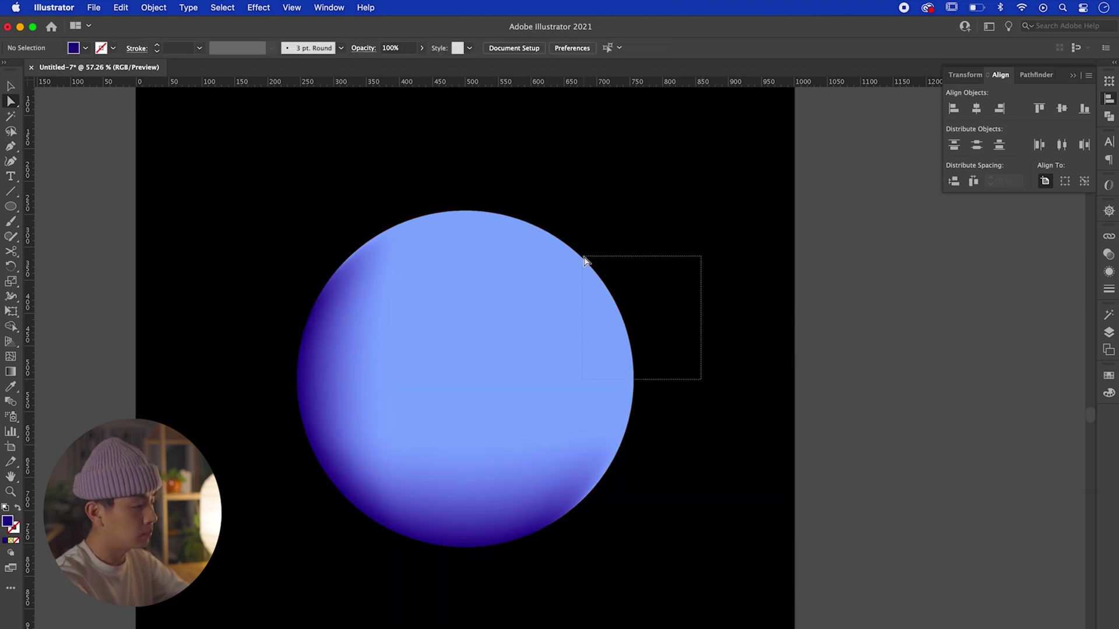
# Select the mesh points along the circle's upper and right edge and colour them white.
pyautogui.click(583, 260)
pyautogui.moveTo(568, 236); pyautogui.dragTo(613, 257)
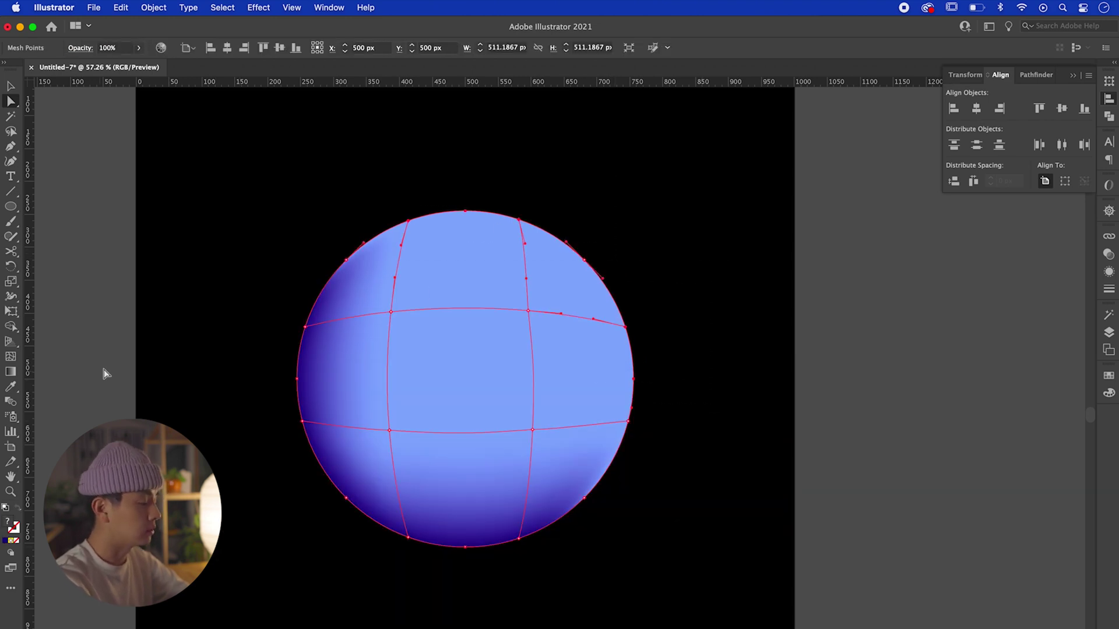
pyautogui.moveTo(552, 232); pyautogui.dragTo(552, 232)
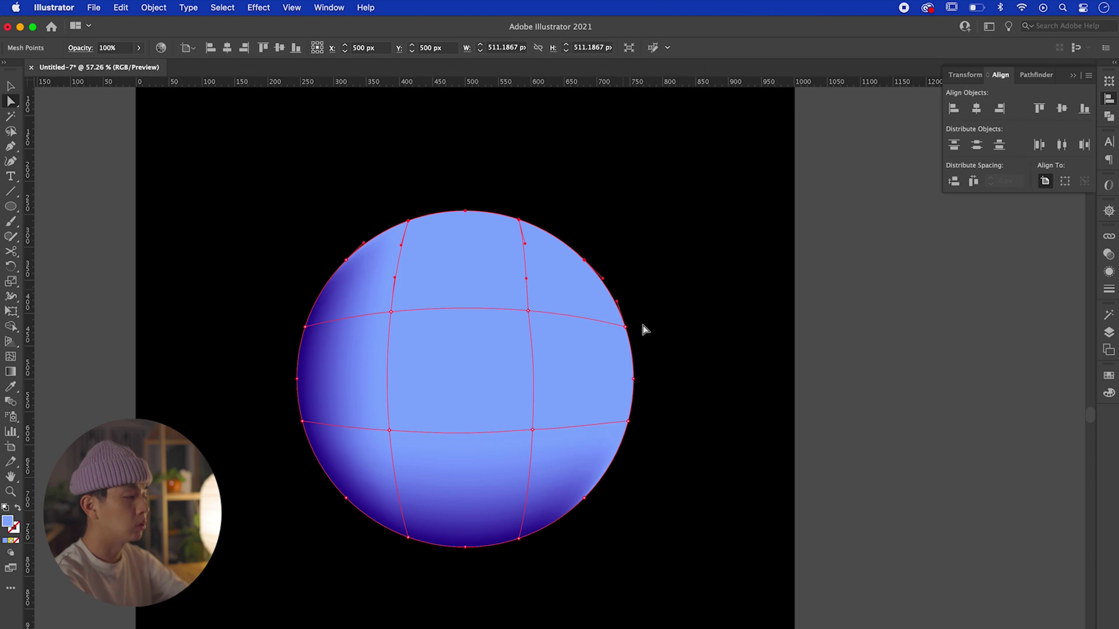
pyautogui.moveTo(682, 270); pyautogui.dragTo(575, 498)
pyautogui.doubleClick(9, 521)
pyautogui.moveTo(422, 496); pyautogui.dragTo(346, 419)
pyautogui.press('Return')
pyautogui.click(704, 249)
pyautogui.scroll(-4, 704, 250)
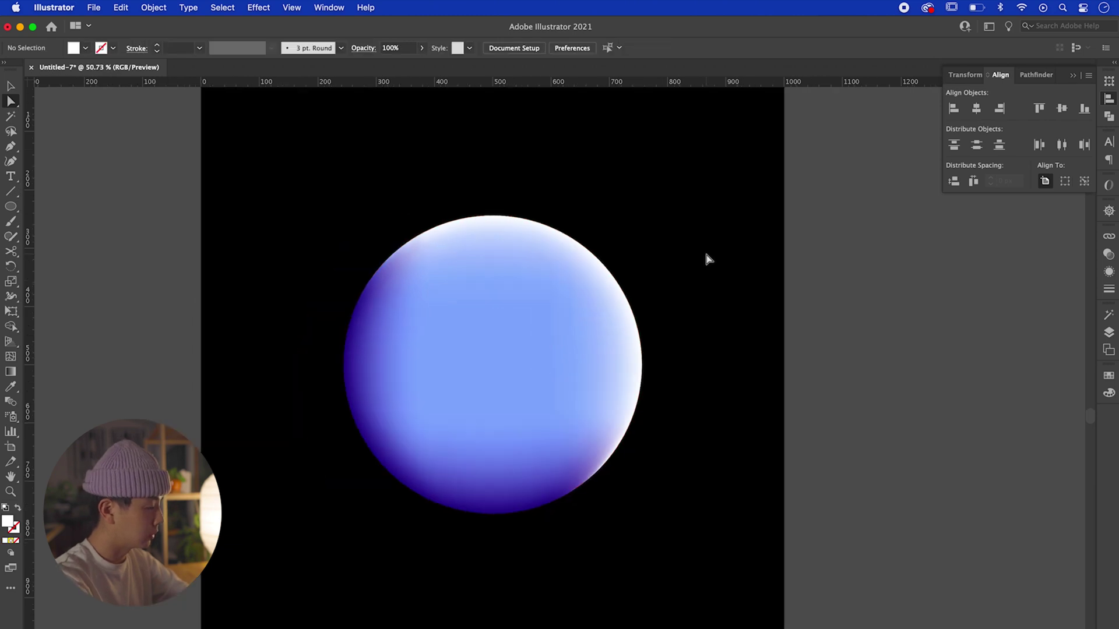
# Recolour the circle's inner mesh points with pale yellow and blues, and its lower edge points with red and orange.
pyautogui.scroll(5, 704, 250)
pyautogui.click(471, 400)
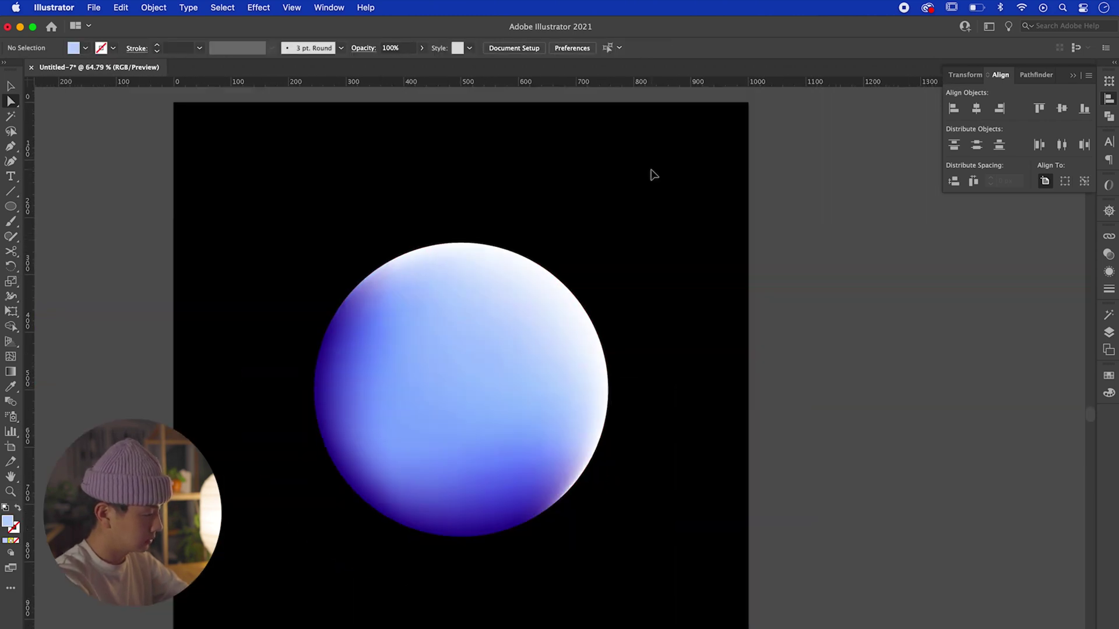
pyautogui.click(437, 418)
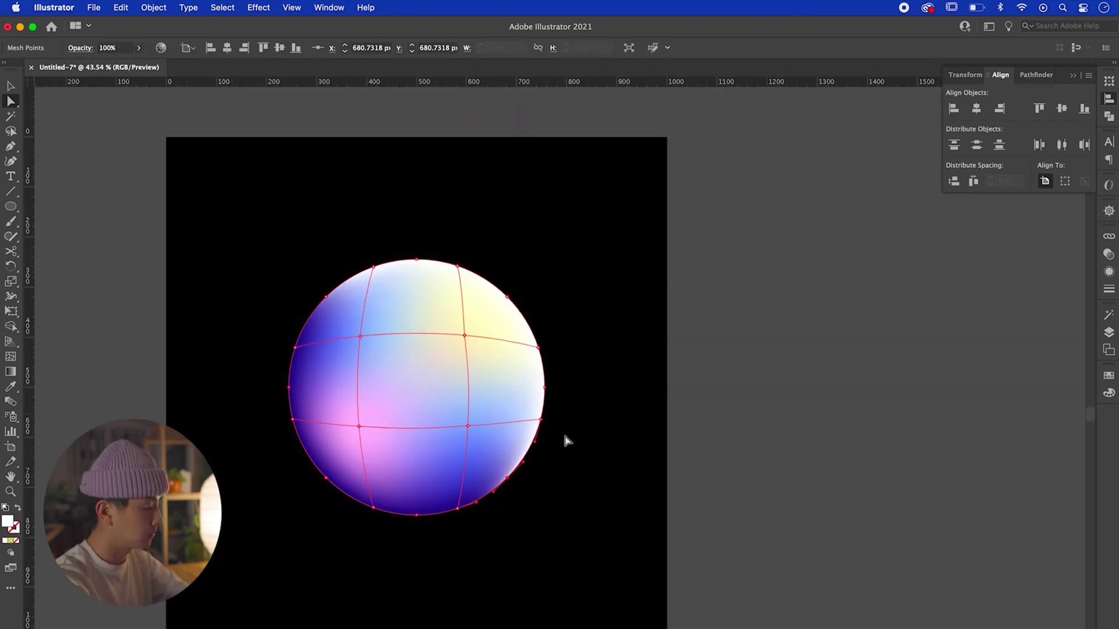
pyautogui.moveTo(500, 561); pyautogui.dragTo(271, 601)
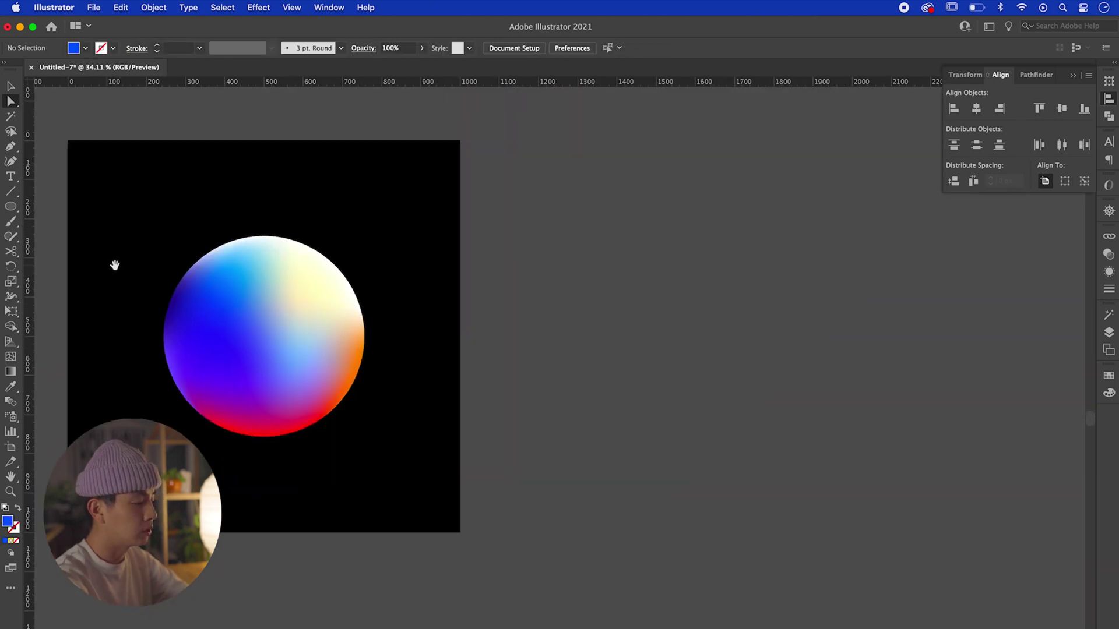
# Move the circle's four inner mesh points outward towards the edge to spread the colours across the sphere.
pyautogui.moveTo(115, 265); pyautogui.dragTo(212, 255)
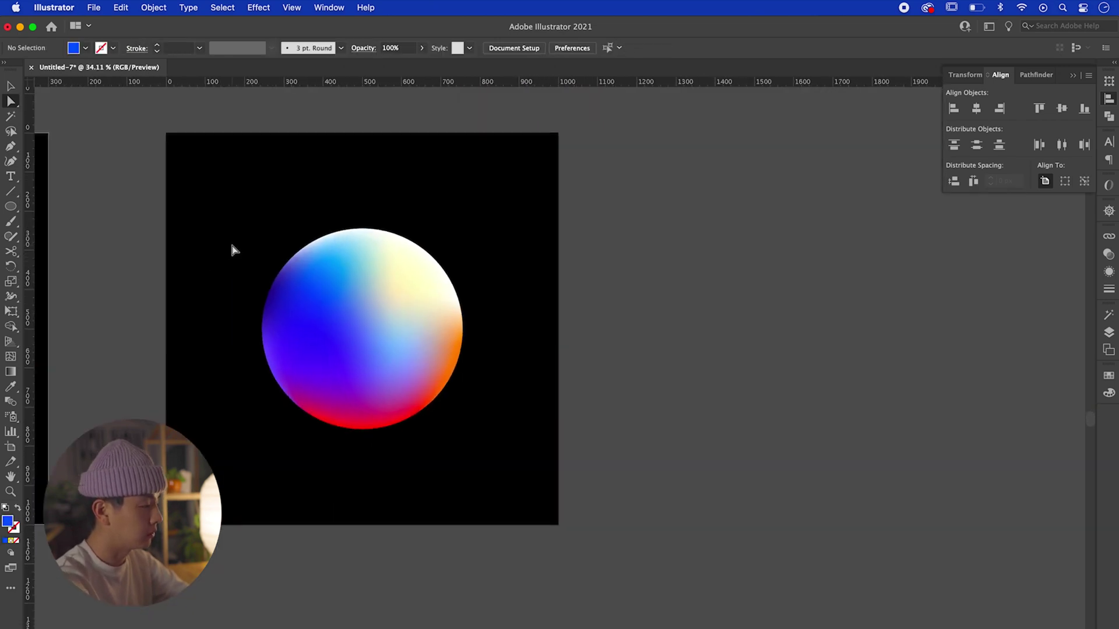
pyautogui.scroll(3, 230, 240)
pyautogui.moveTo(549, 326); pyautogui.dragTo(610, 318)
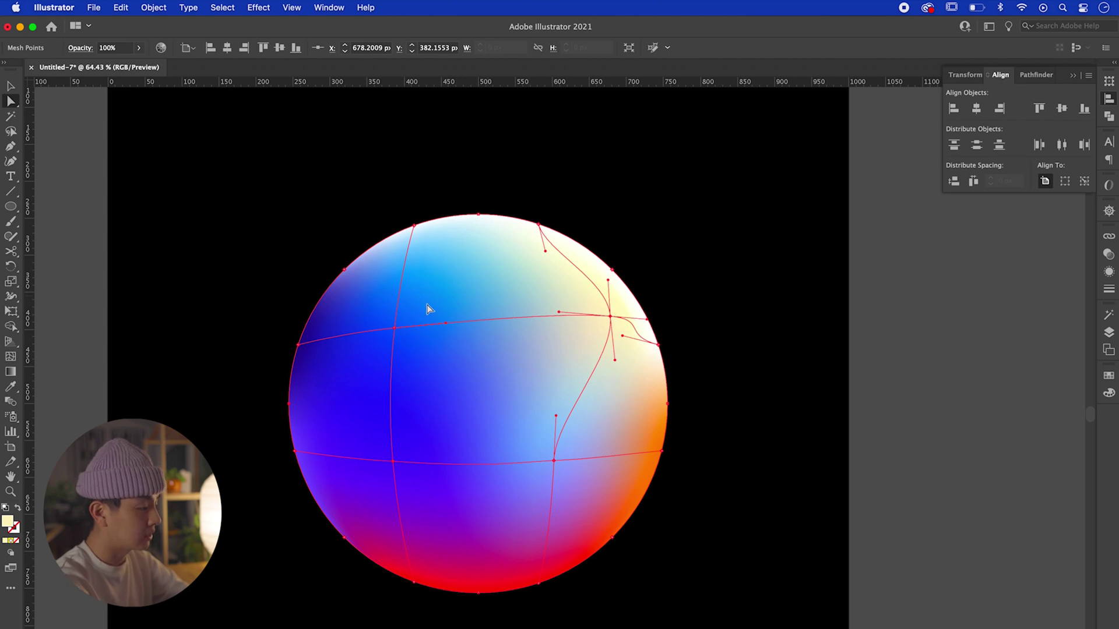
pyautogui.moveTo(394, 328); pyautogui.dragTo(376, 287)
pyautogui.moveTo(392, 463); pyautogui.dragTo(356, 512)
pyautogui.moveTo(553, 461); pyautogui.dragTo(578, 506)
pyautogui.click(706, 508)
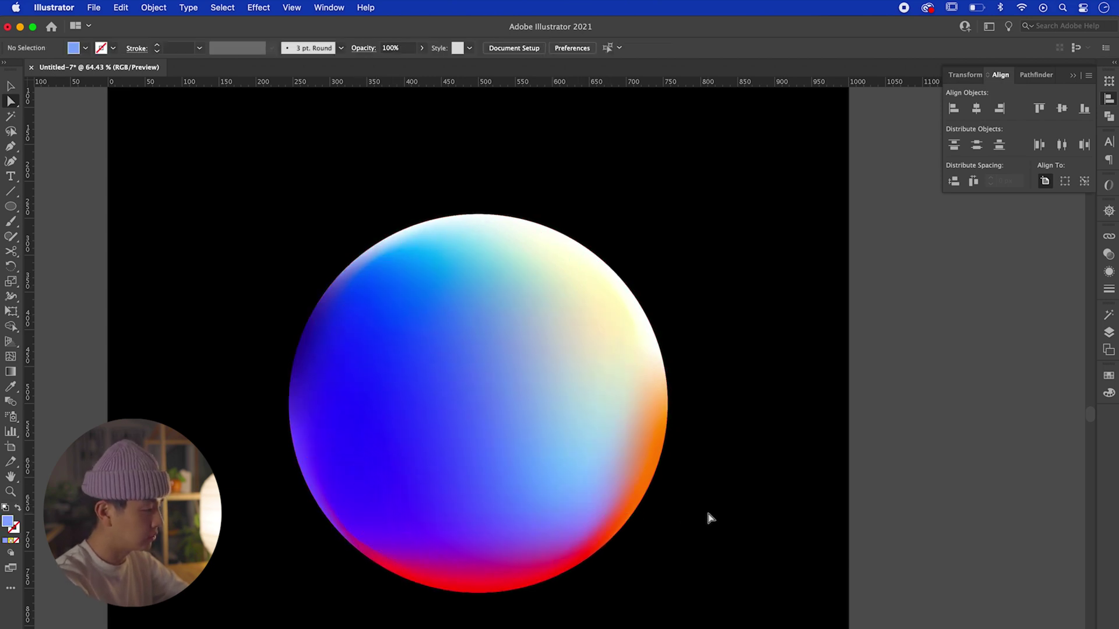
# Undo the outward moves of the circle's inner mesh points.
pyautogui.scroll(-5, 707, 509)
pyautogui.scroll(4, 707, 508)
pyautogui.scroll(2, 708, 508)
pyautogui.press('super+z')
pyautogui.press('super+z')
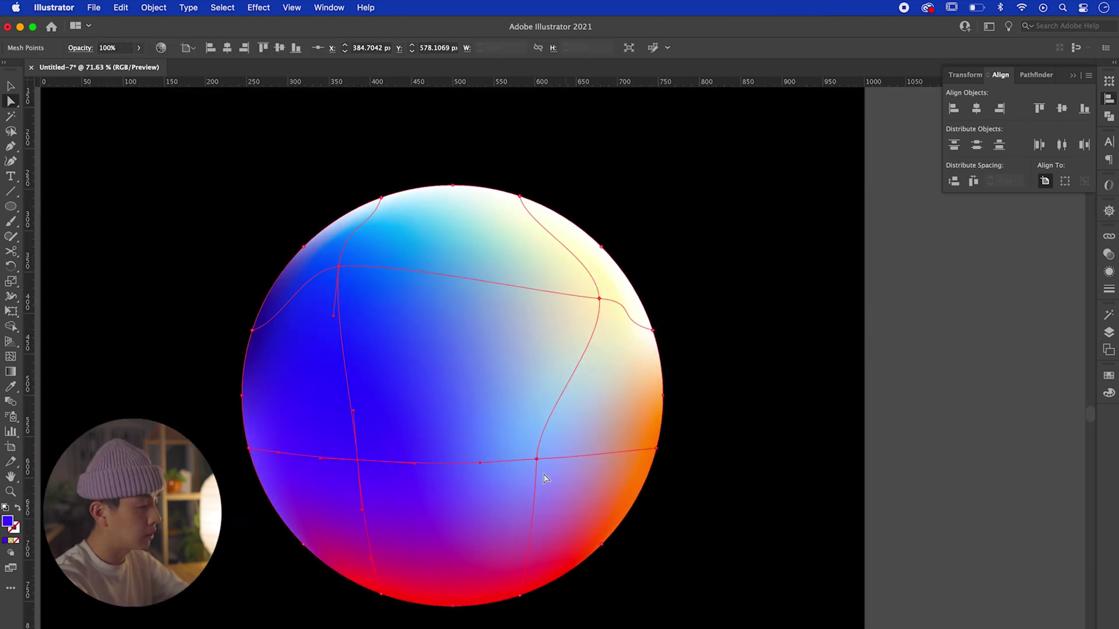
pyautogui.press('super+z')
pyautogui.press('super+z')
pyautogui.press('super+z')
pyautogui.press('super+z')
pyautogui.scroll(-3, 584, 407)
pyautogui.scroll(3, 409, 350)
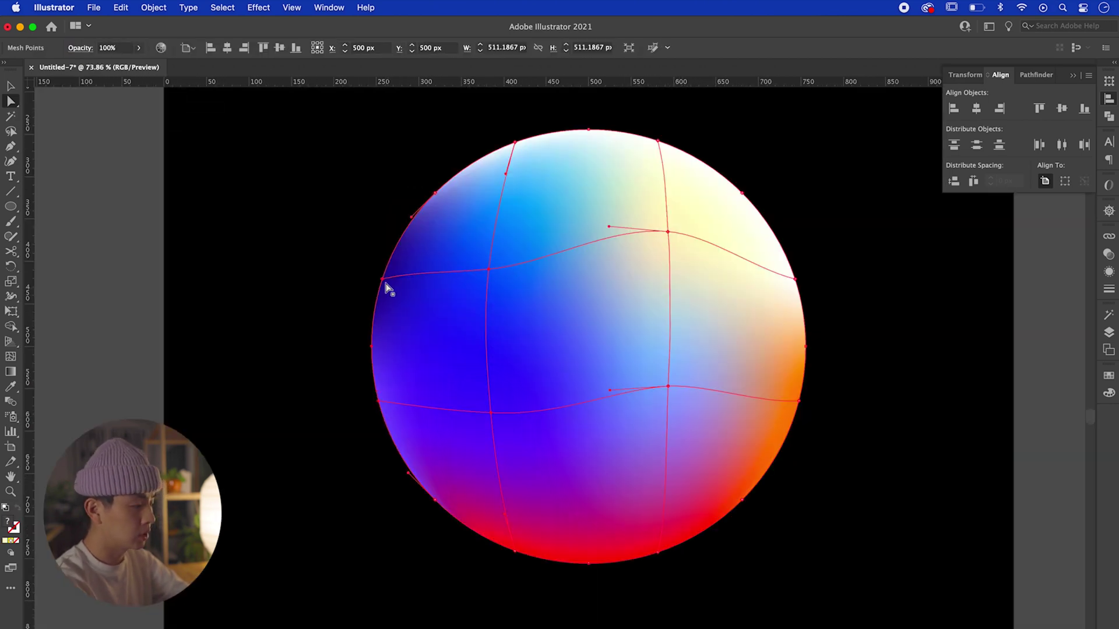
# Recolour the mesh point on the circle's upper left edge with the purple sampled from the lower left edge.
pyautogui.click(383, 280)
pyautogui.click(384, 410)
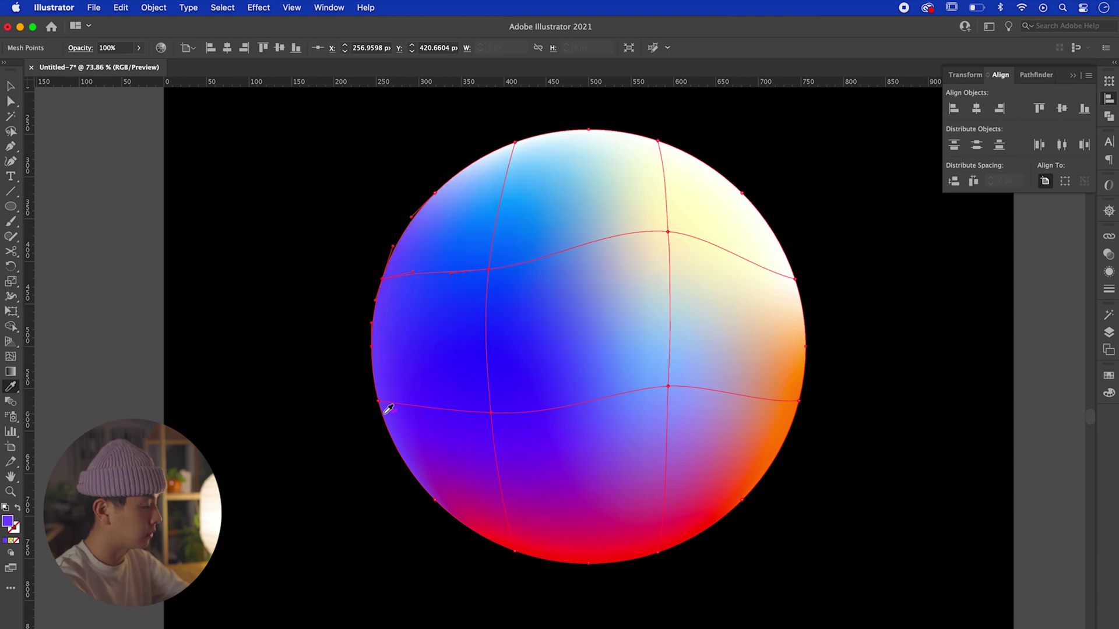
pyautogui.press('a')
pyautogui.click(182, 172)
pyautogui.press('super+minus')
pyautogui.press('super+minus')
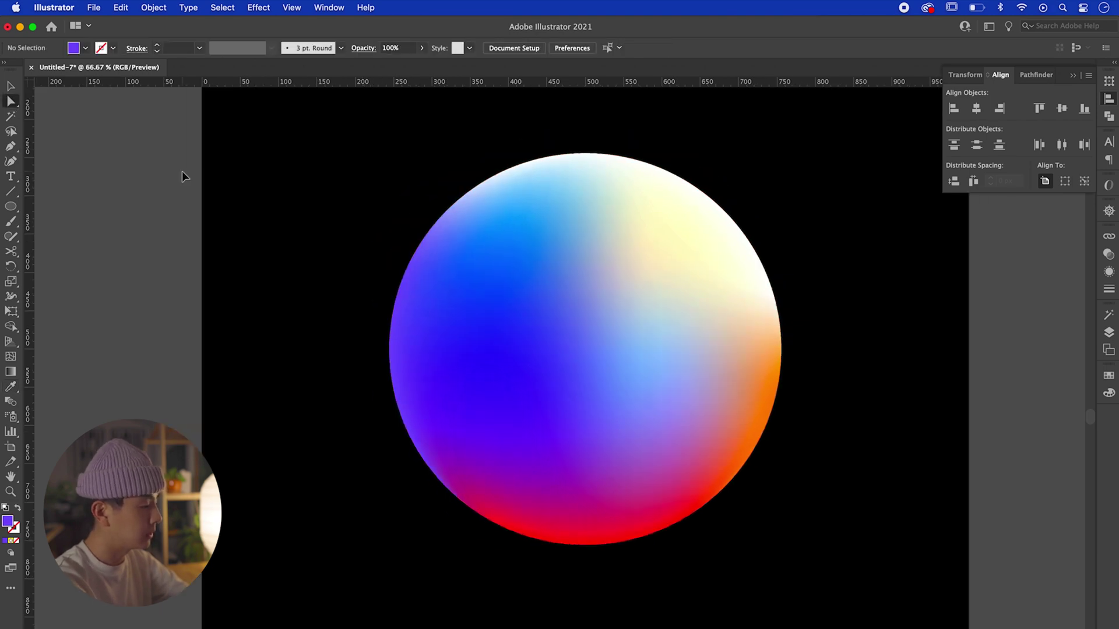
# Colour the circle's lower left inner mesh point dark indigo and deselect the mesh.
pyautogui.moveTo(445, 265); pyautogui.dragTo(377, 264)
pyautogui.click(442, 383)
pyautogui.click(443, 400)
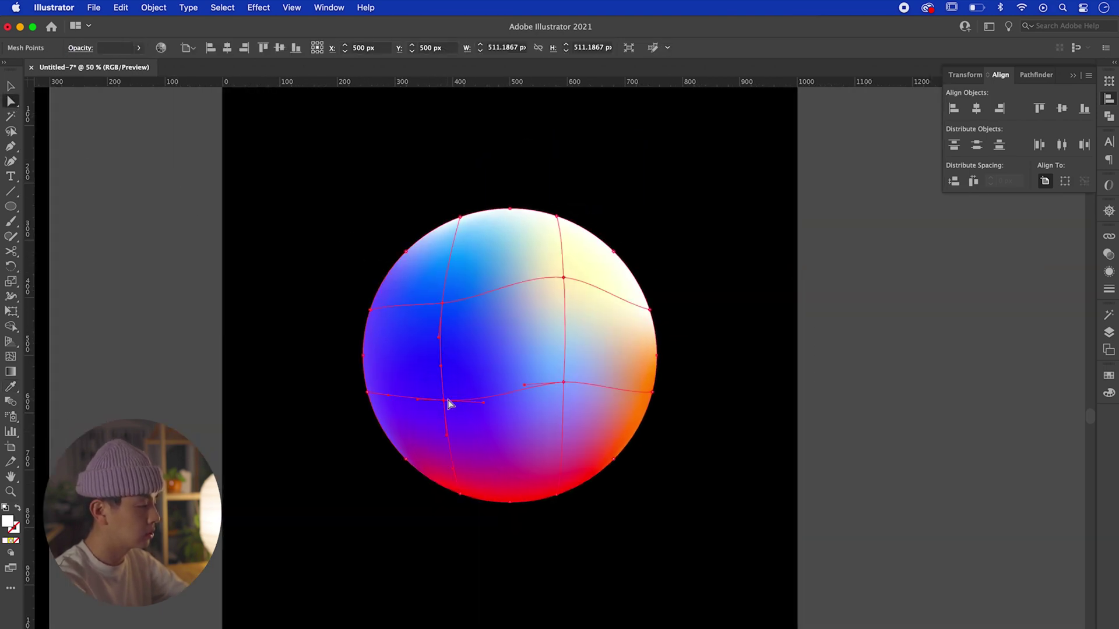
pyautogui.scroll(4, 358, 402)
pyautogui.doubleClick(8, 521)
pyautogui.moveTo(435, 466); pyautogui.dragTo(504, 487)
pyautogui.press('Return')
pyautogui.click(232, 470)
pyautogui.scroll(-4, 232, 471)
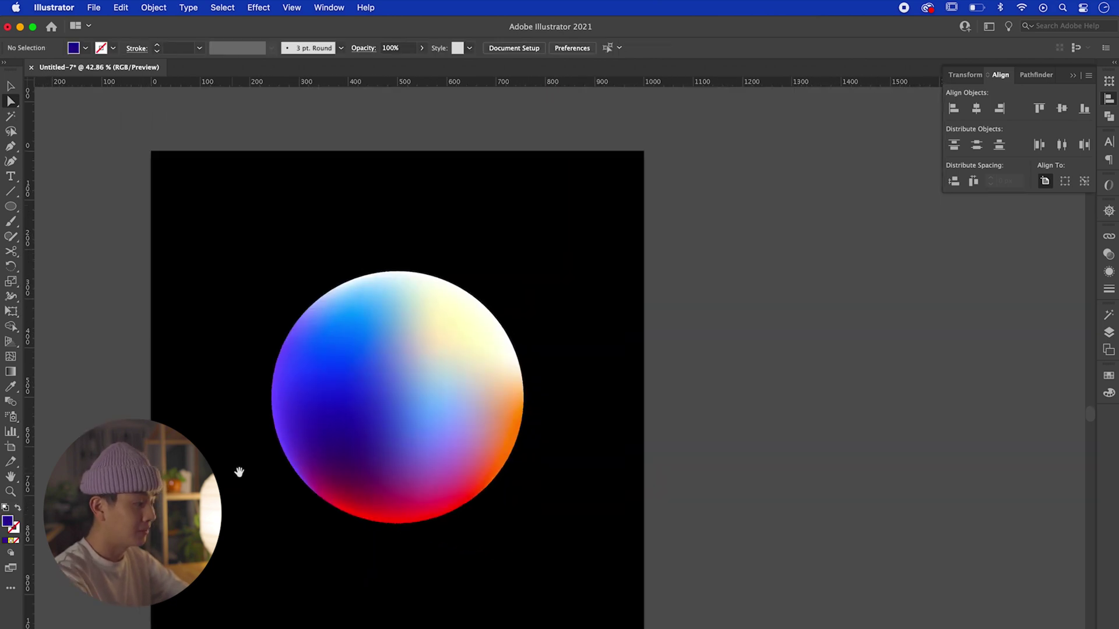
pyautogui.scroll(-4, 270, 462)
pyautogui.scroll(4, 268, 456)
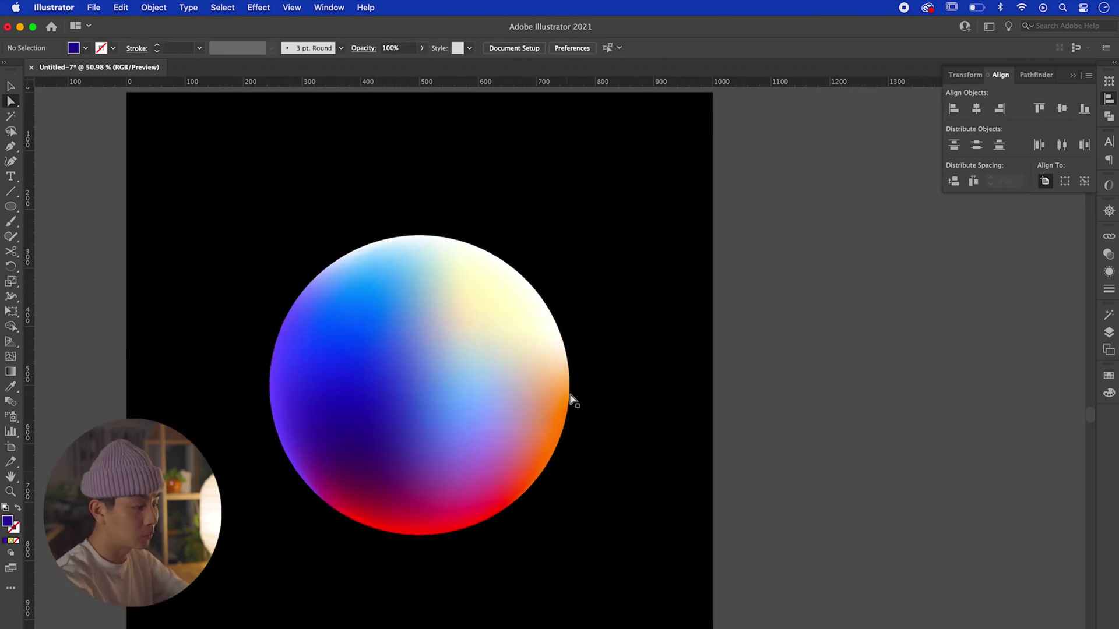
pyautogui.hscroll(-3, 570, 394)
pyautogui.hscroll(1, 731, 236)
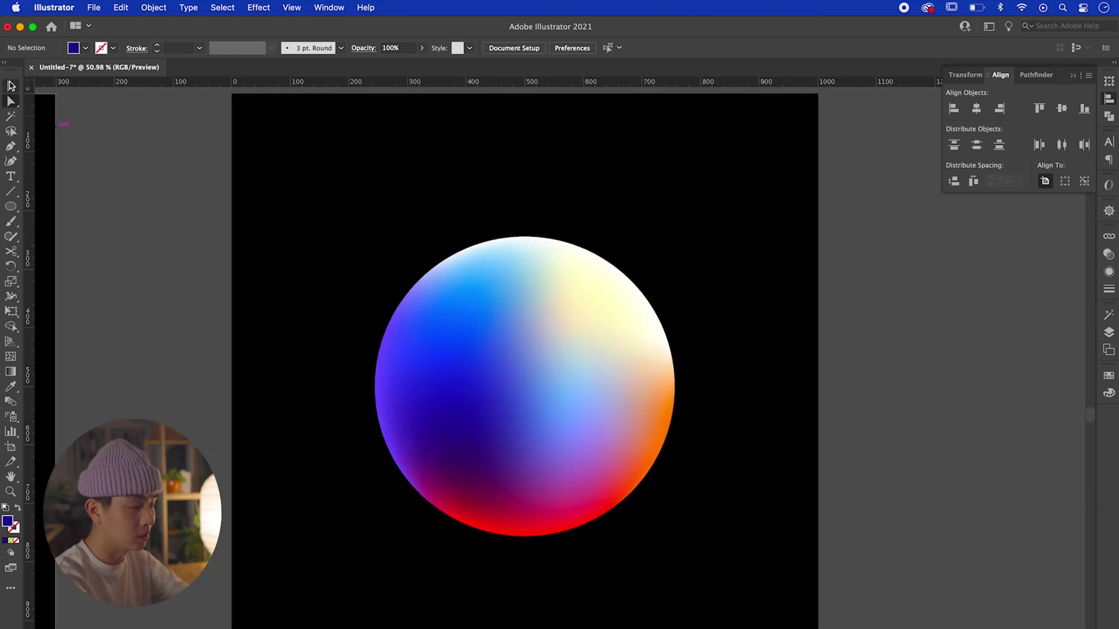
pyautogui.scroll(-2, 242, 260)
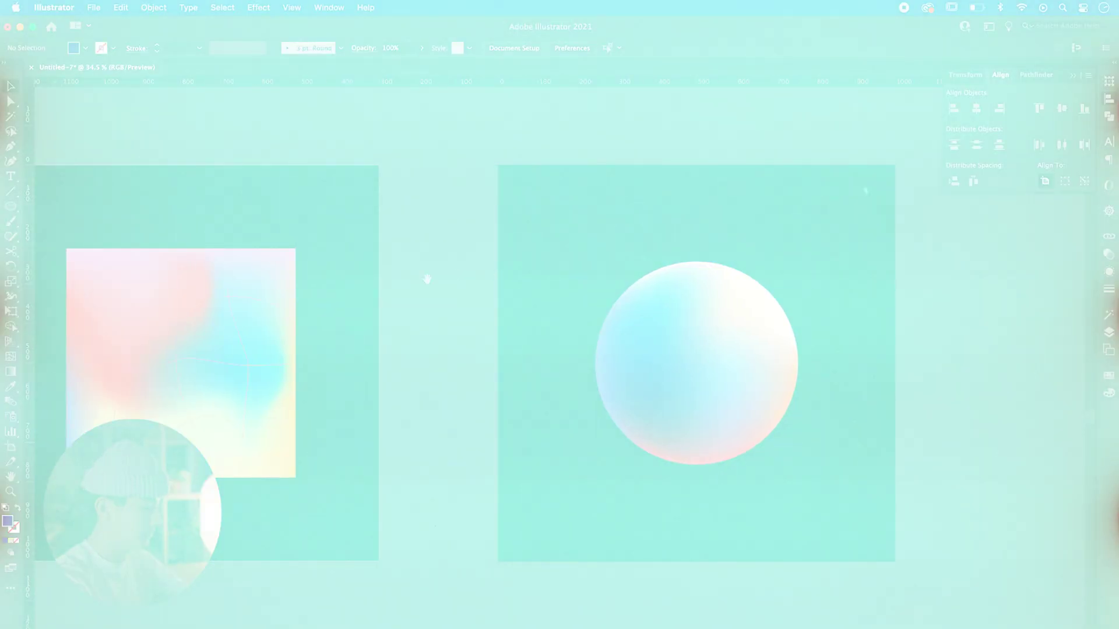